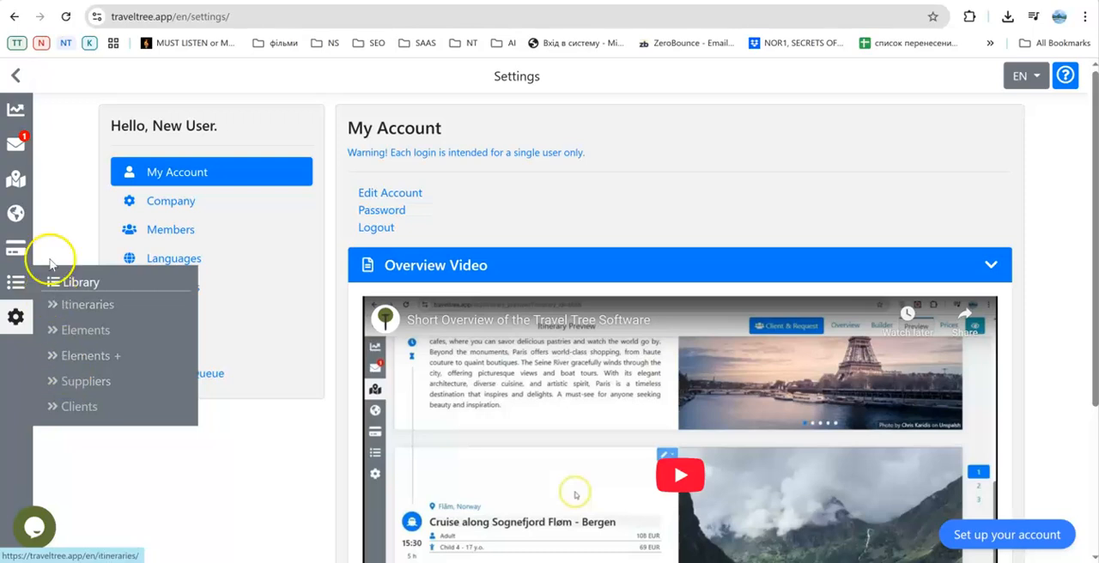
Open the trip requests list and examine the embedded request form's button, text and language settings and its site code.
click(21, 144)
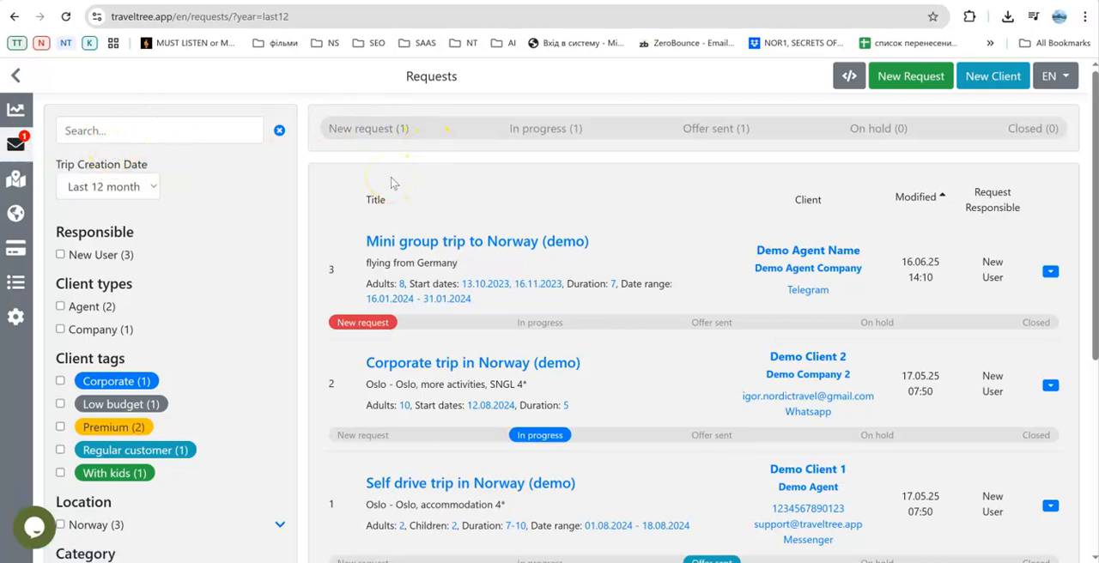
click(416, 185)
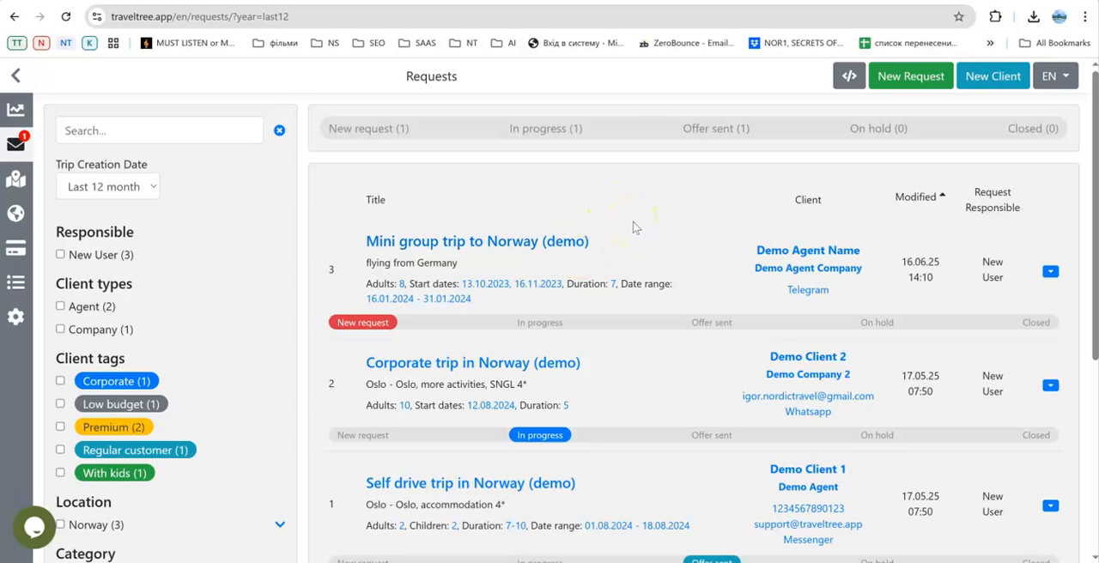
click(855, 81)
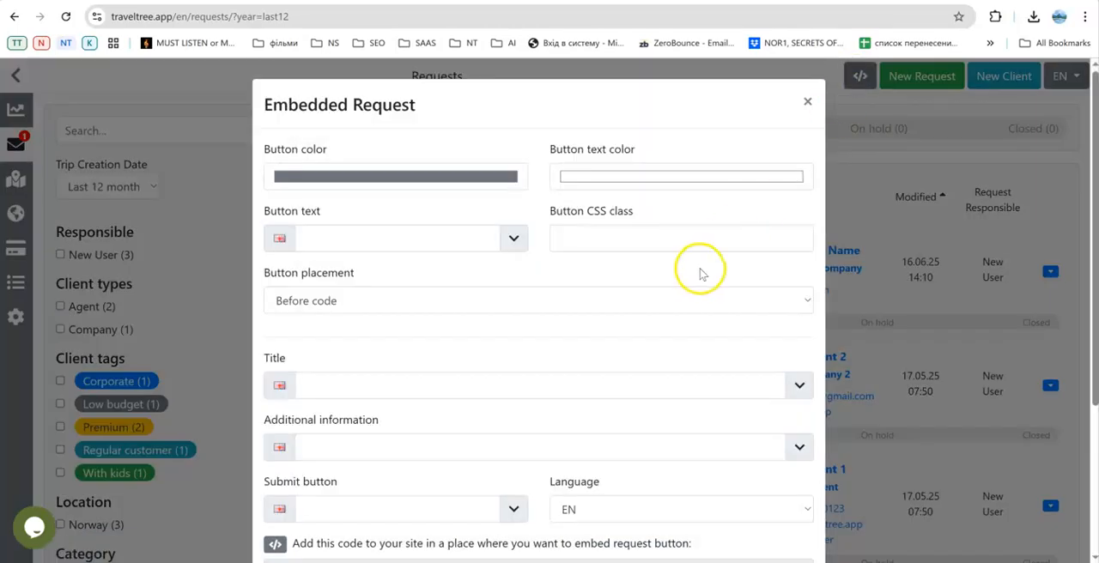
scroll(692, 301, down, 3)
scroll(683, 335, up, 3)
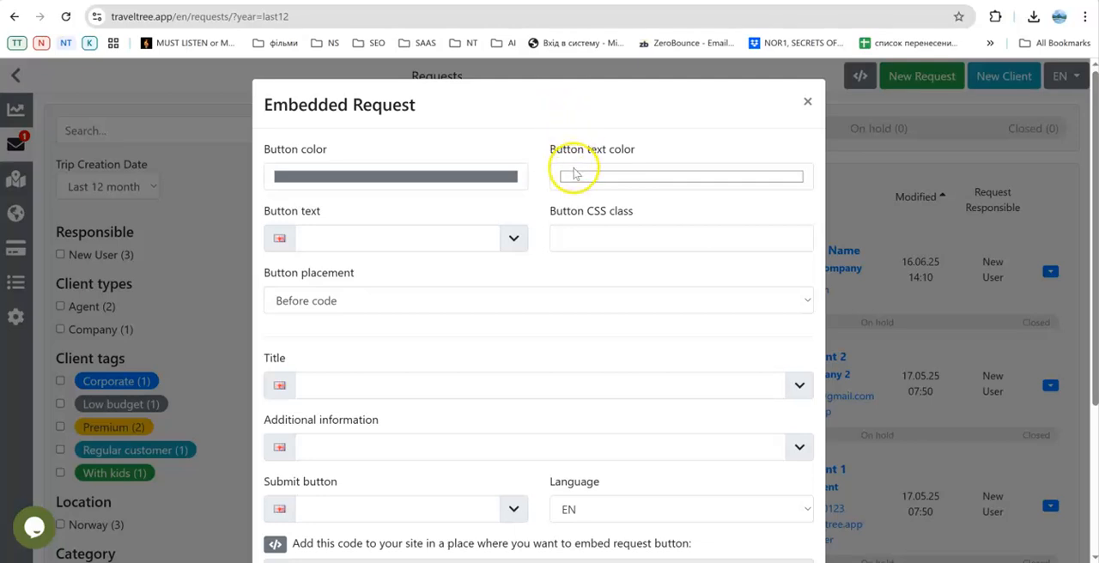
scroll(576, 180, down, 3)
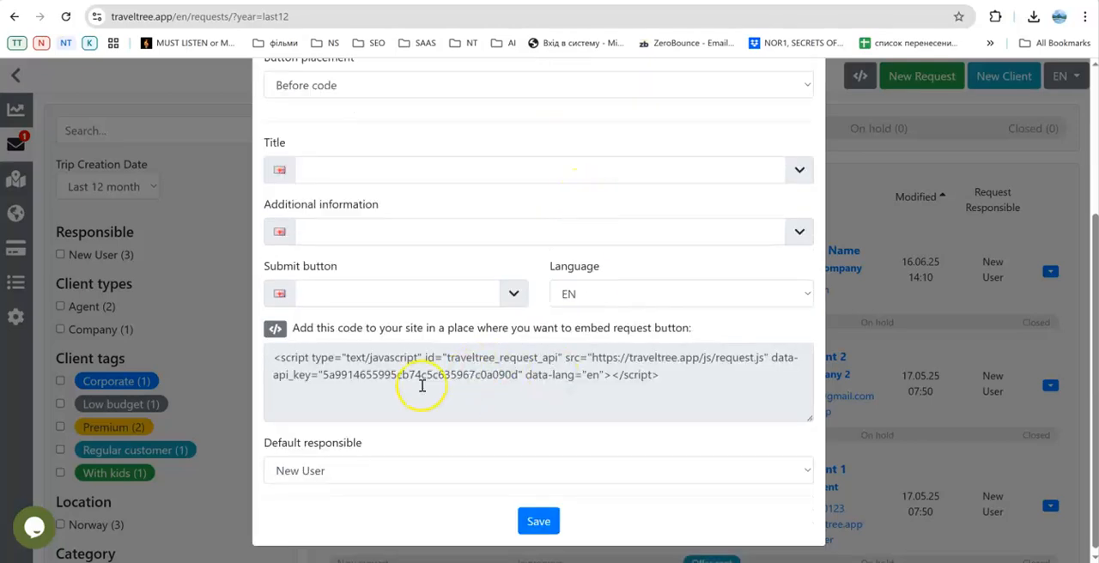
scroll(550, 369, up, 3)
click(807, 101)
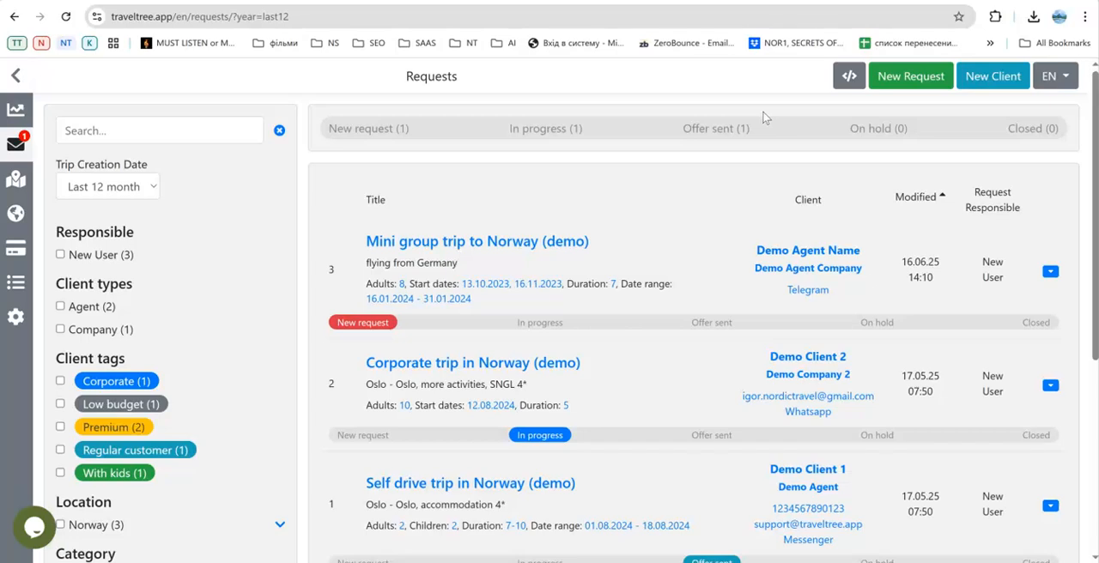
Examine the details, dates, linked offer and status of the request "Mini group trip to Norway (demo)", and close it without changes.
click(481, 243)
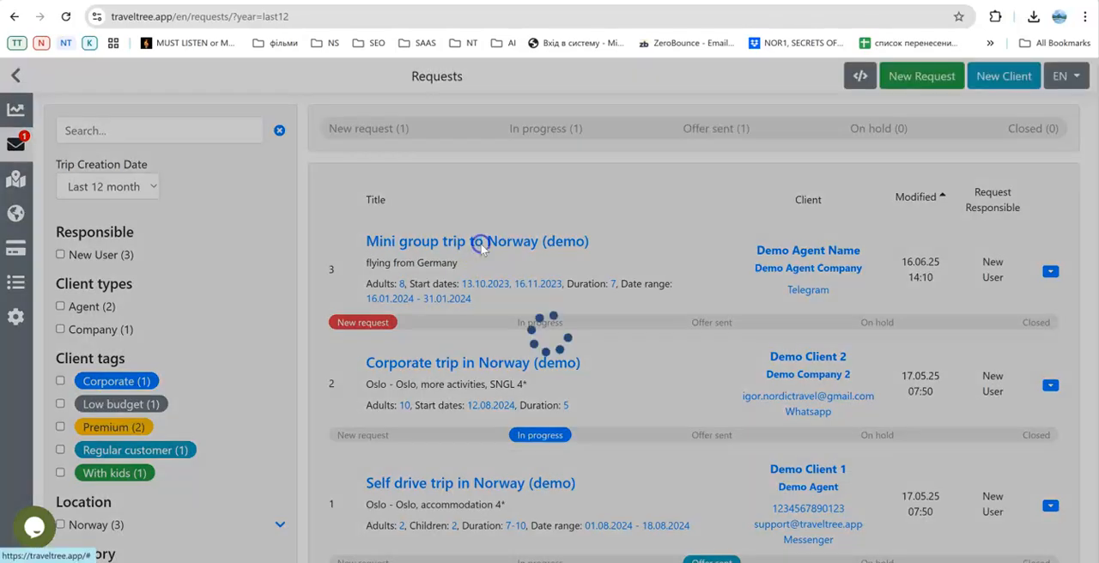
scroll(496, 250, down, 3)
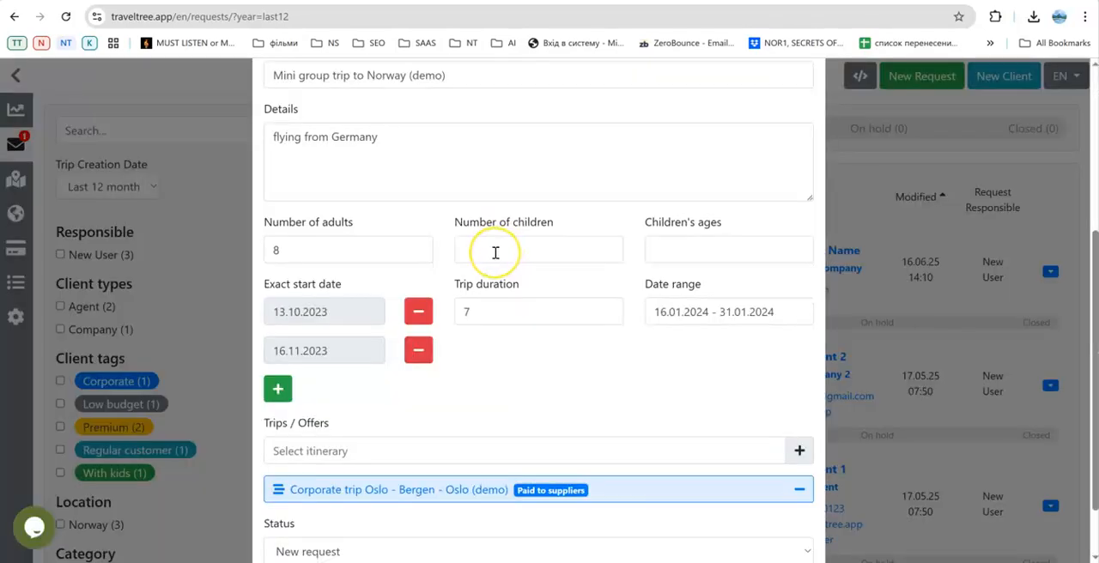
scroll(489, 245, up, 1)
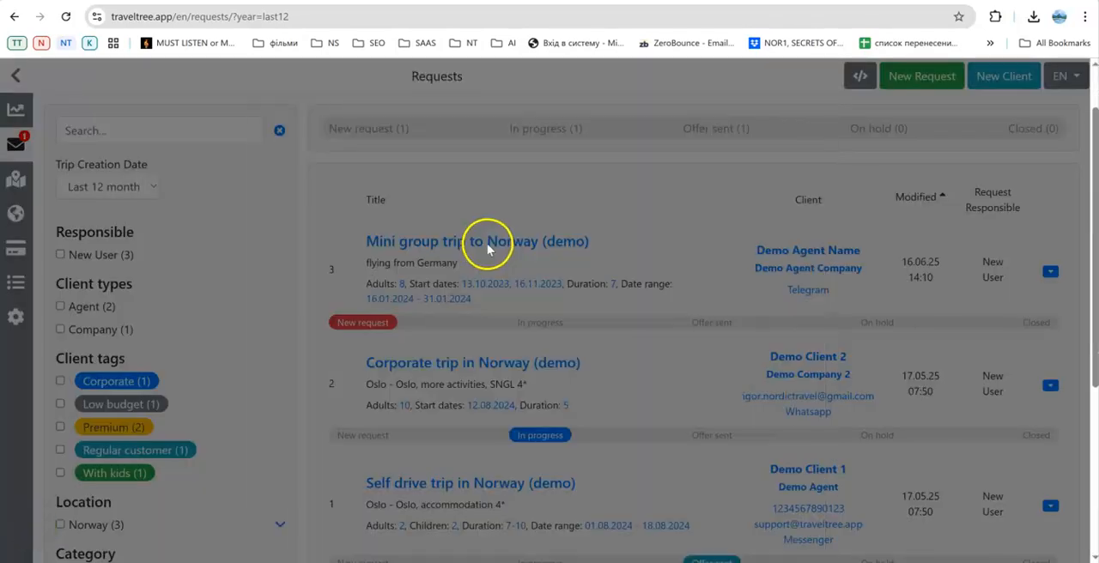
click(491, 244)
scroll(481, 252, down, 5)
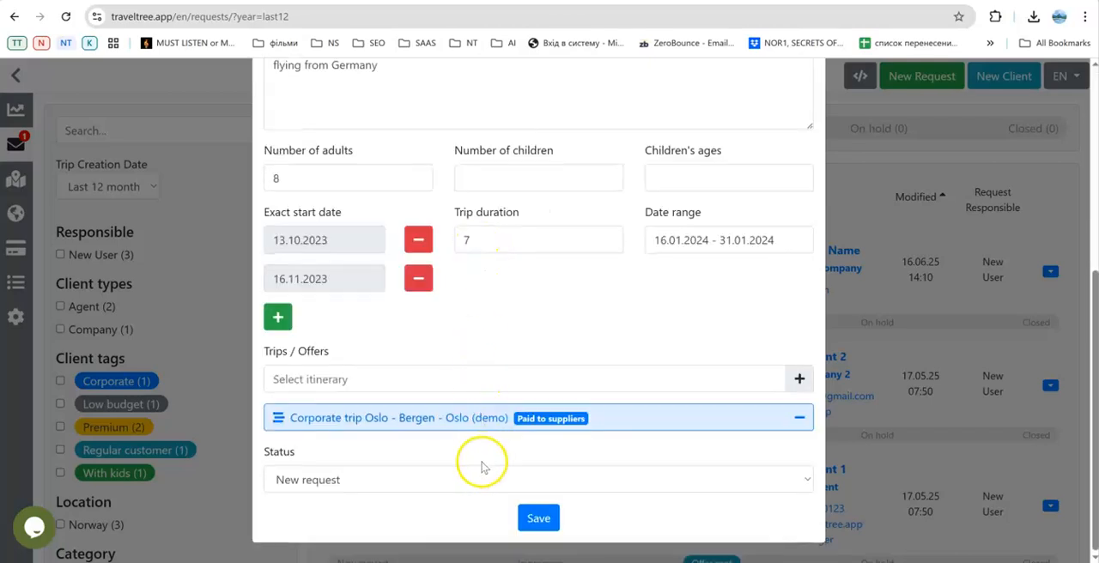
scroll(515, 296, up, 2)
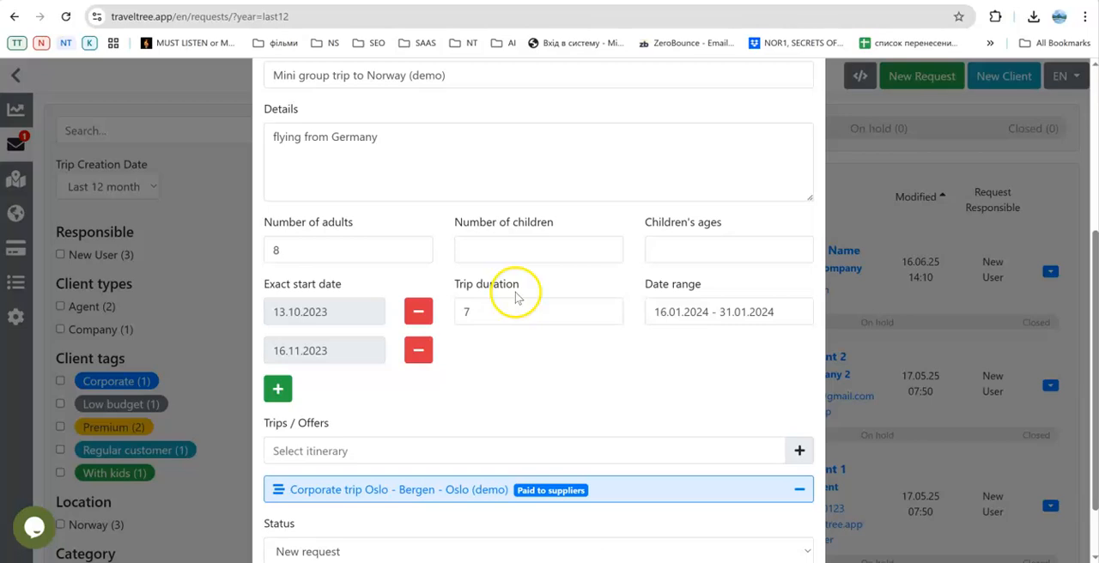
scroll(516, 295, up, 2)
scroll(516, 292, up, 1)
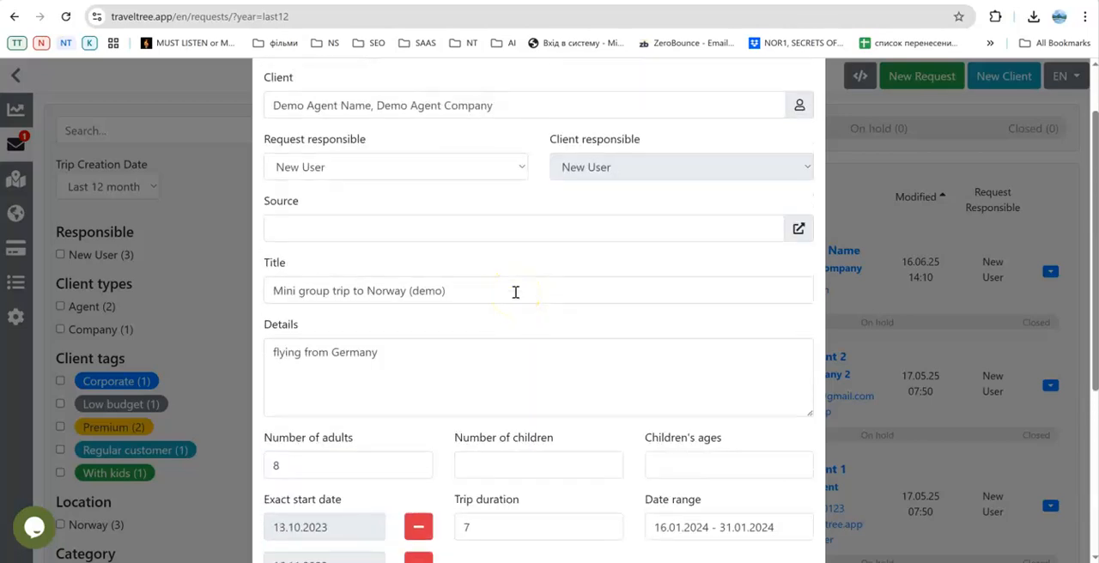
scroll(514, 292, up, 1)
click(802, 100)
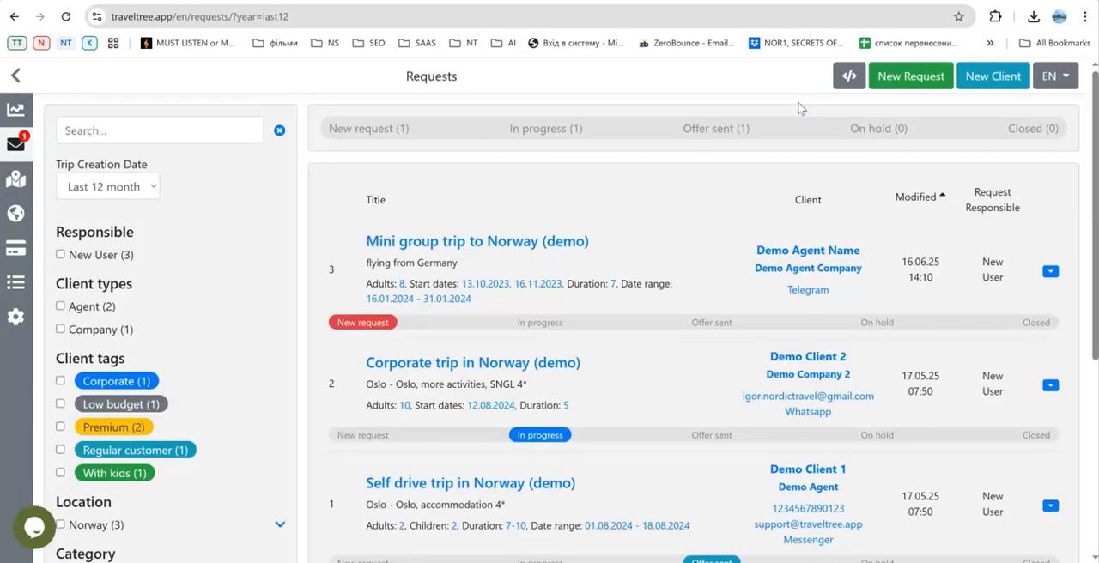
click(736, 128)
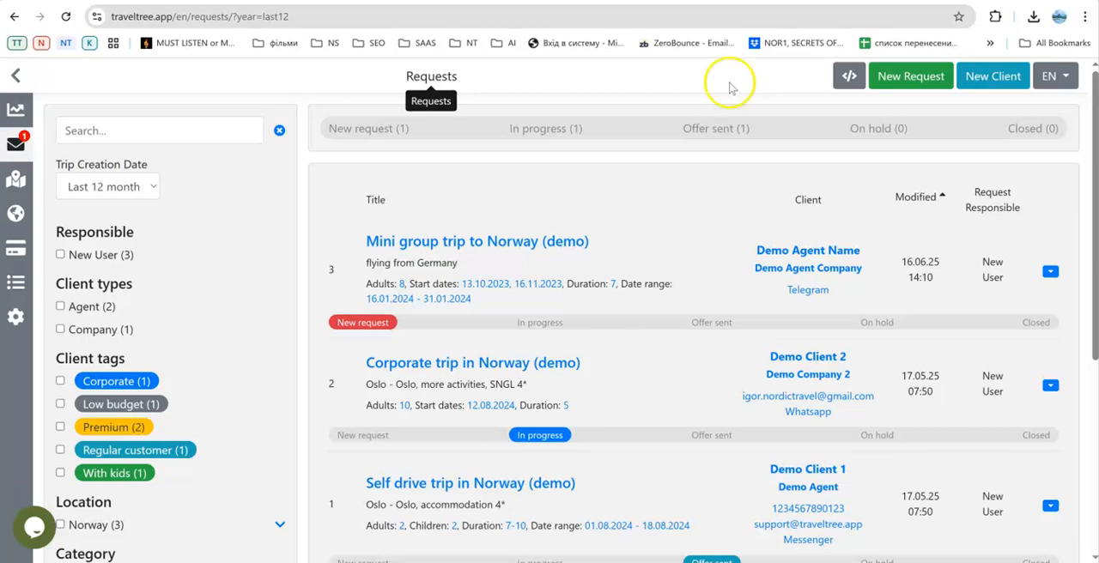
Open Demo Client 2 from the client library and view the client's offers and requests.
mouse_move(17, 280)
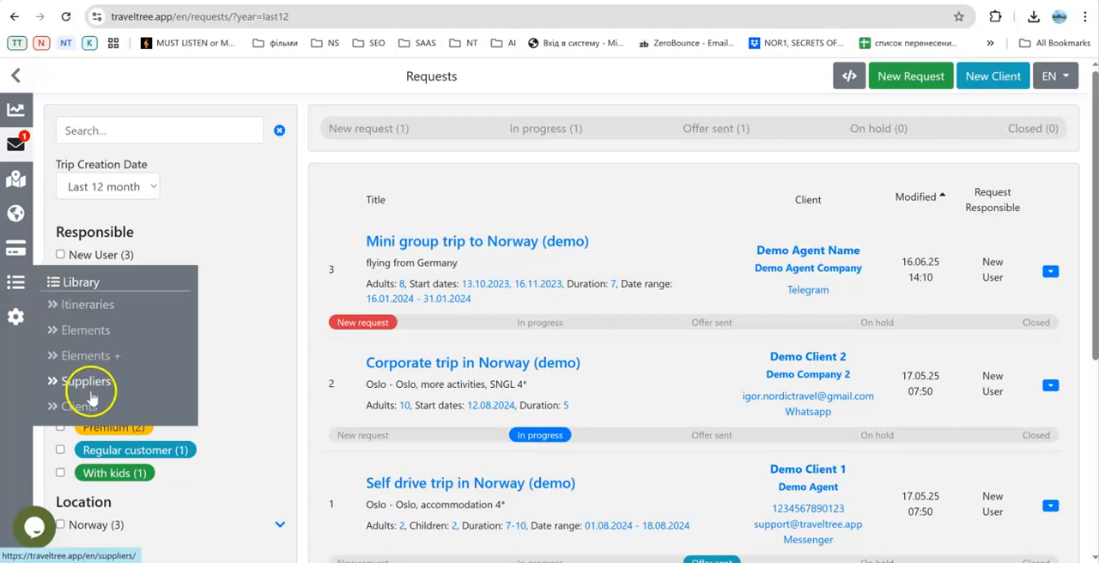
click(92, 407)
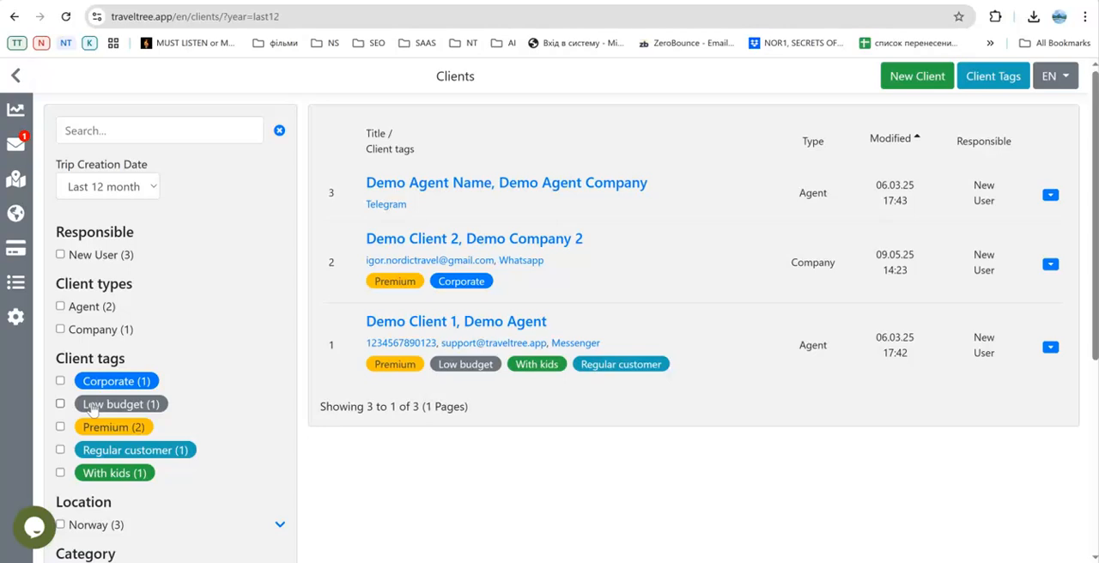
click(442, 240)
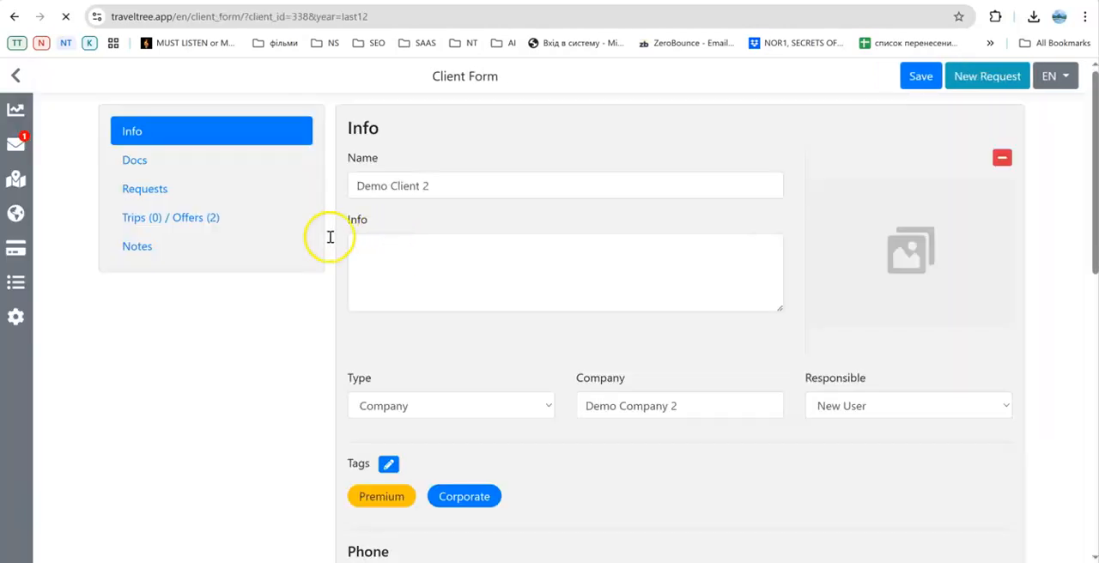
click(198, 220)
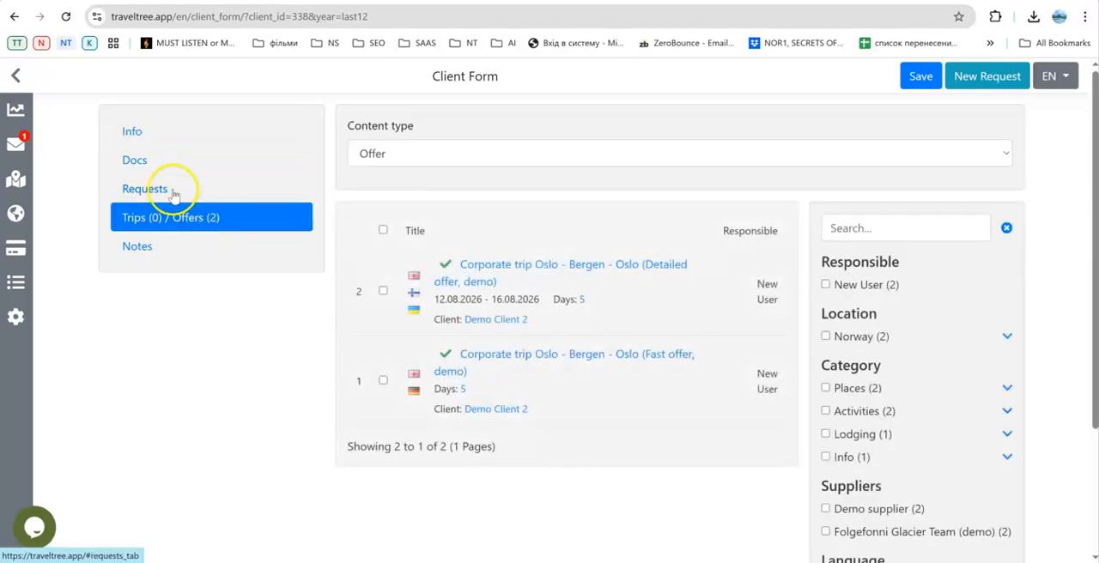
click(172, 192)
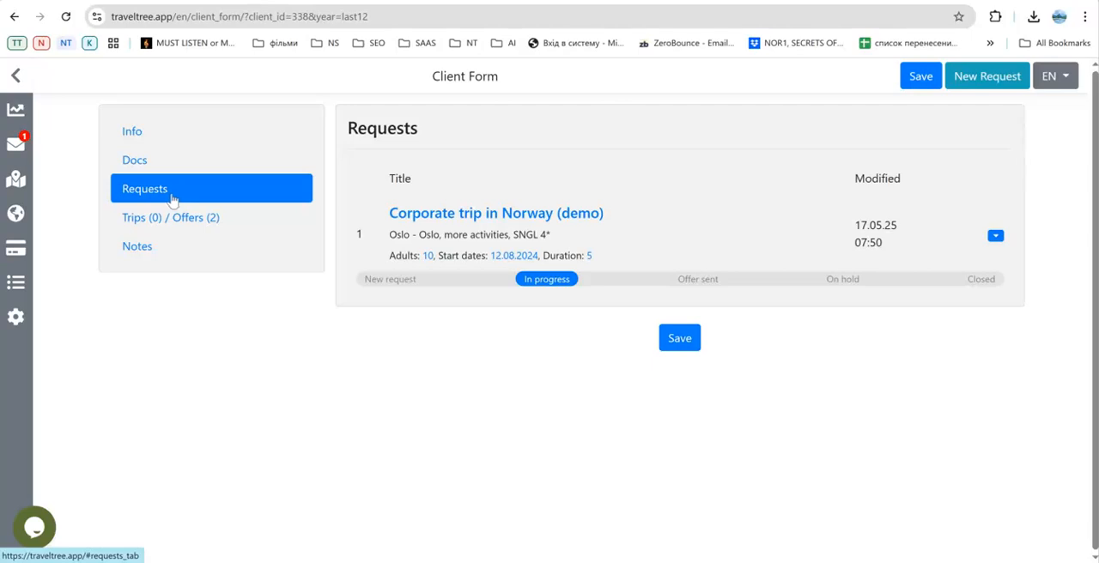
View the library's list of suppliers and its list of elements.
mouse_move(15, 283)
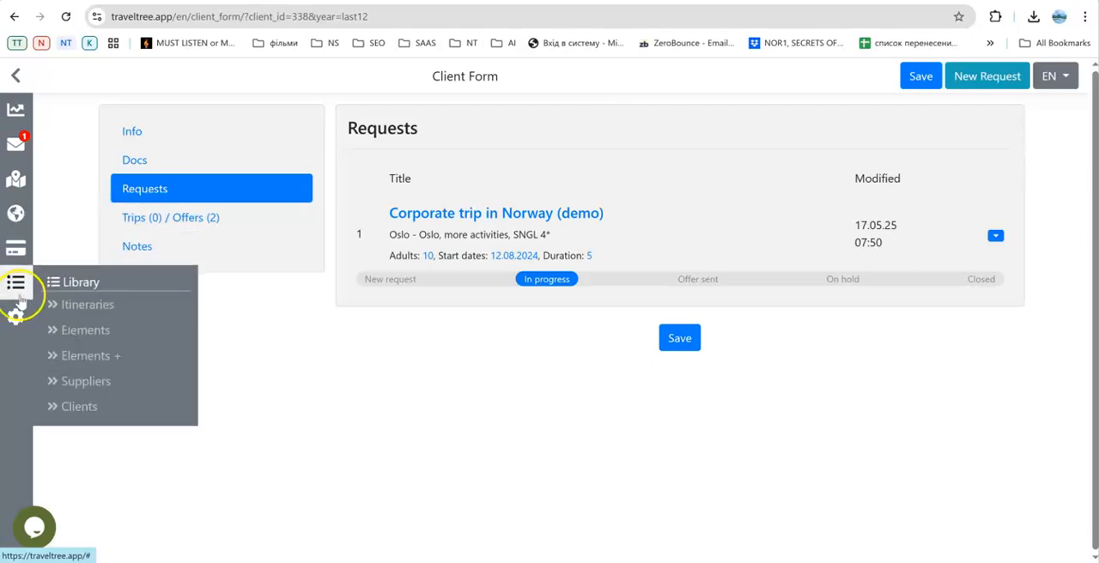
click(84, 384)
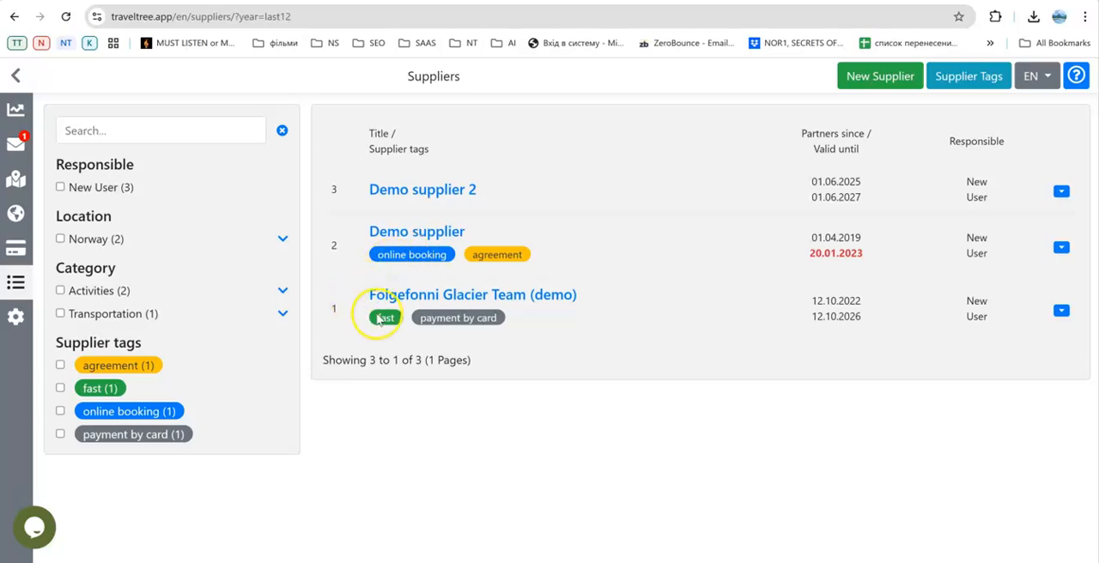
mouse_move(16, 285)
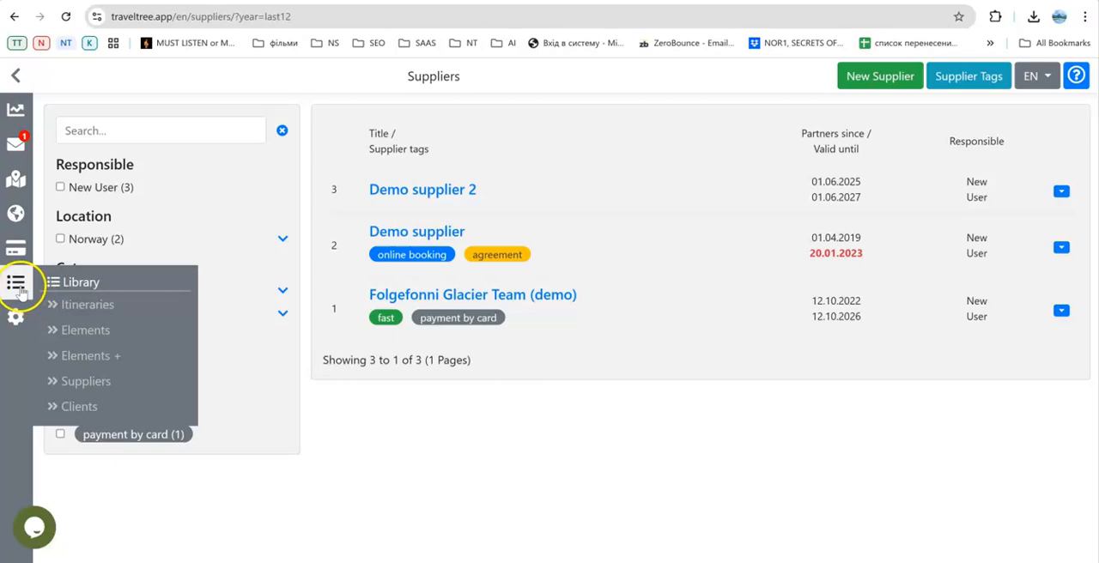
click(89, 333)
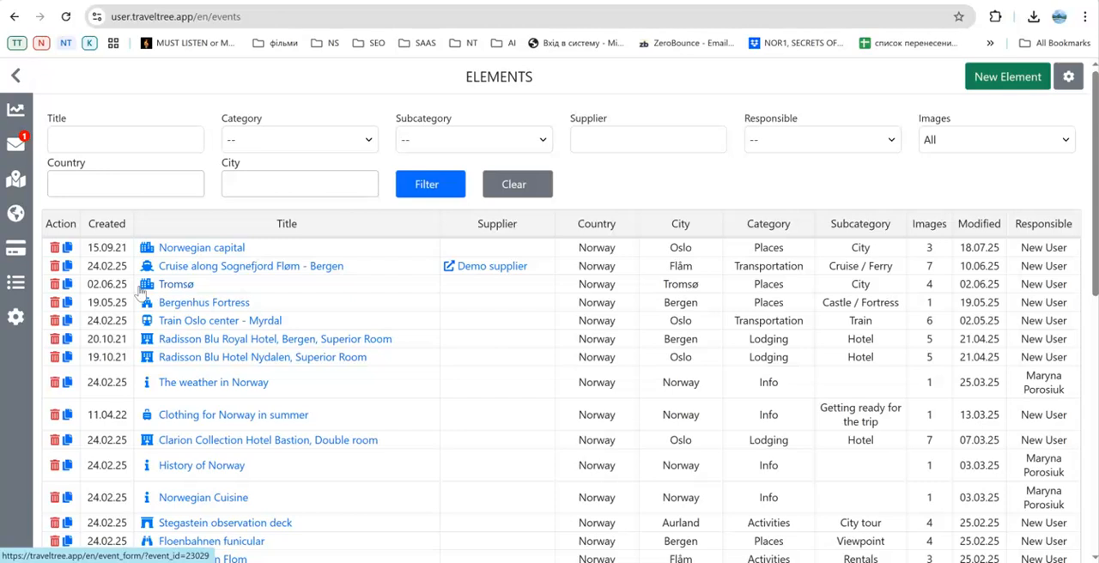
Start a new library element and examine its supplier choices and form sections without filling anything in.
click(1001, 77)
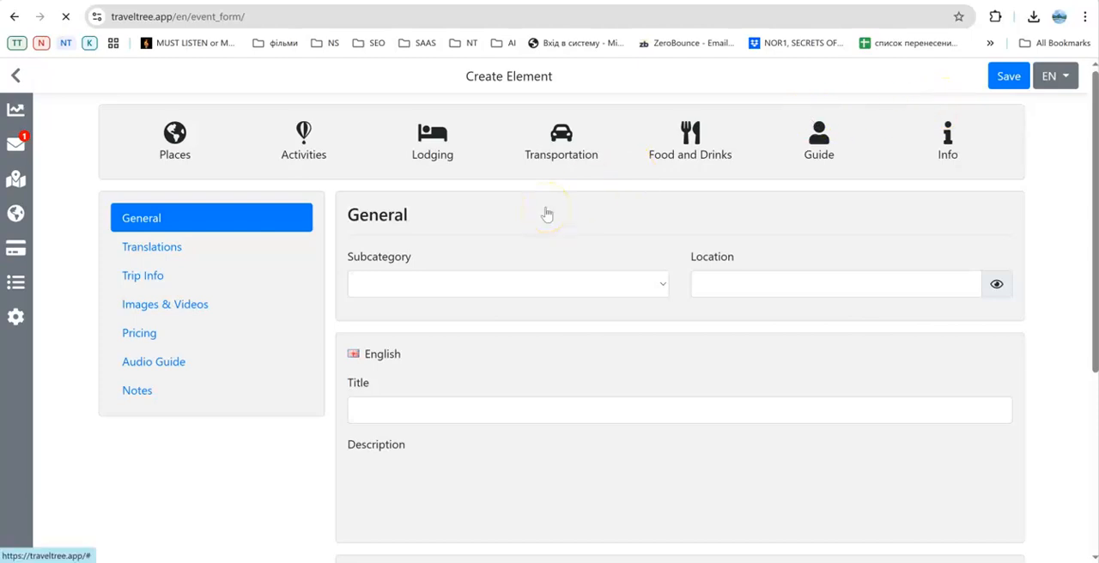
scroll(555, 215, down, 5)
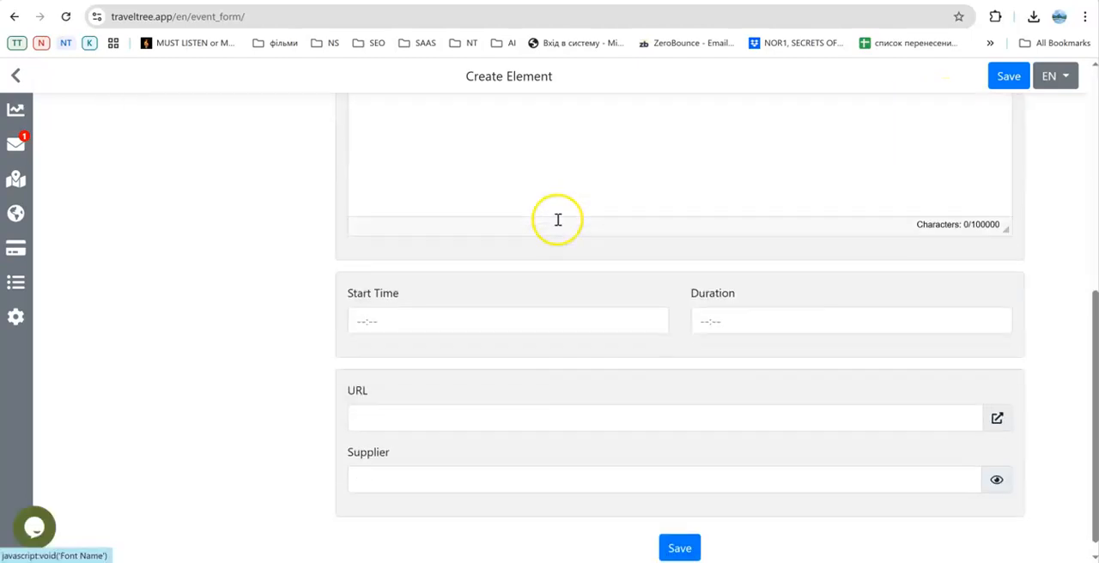
click(438, 455)
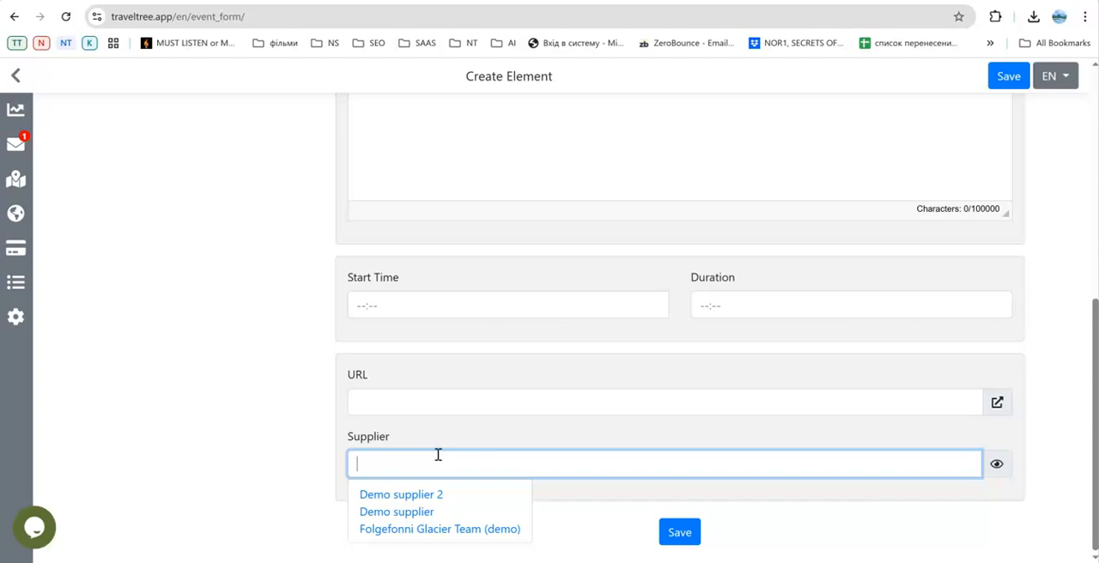
click(425, 497)
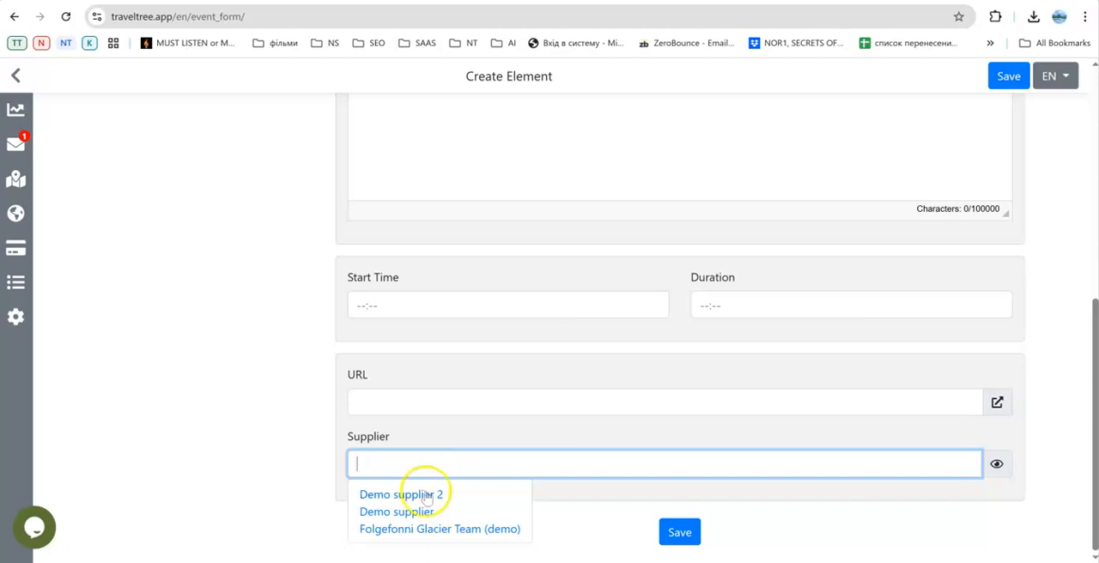
click(305, 413)
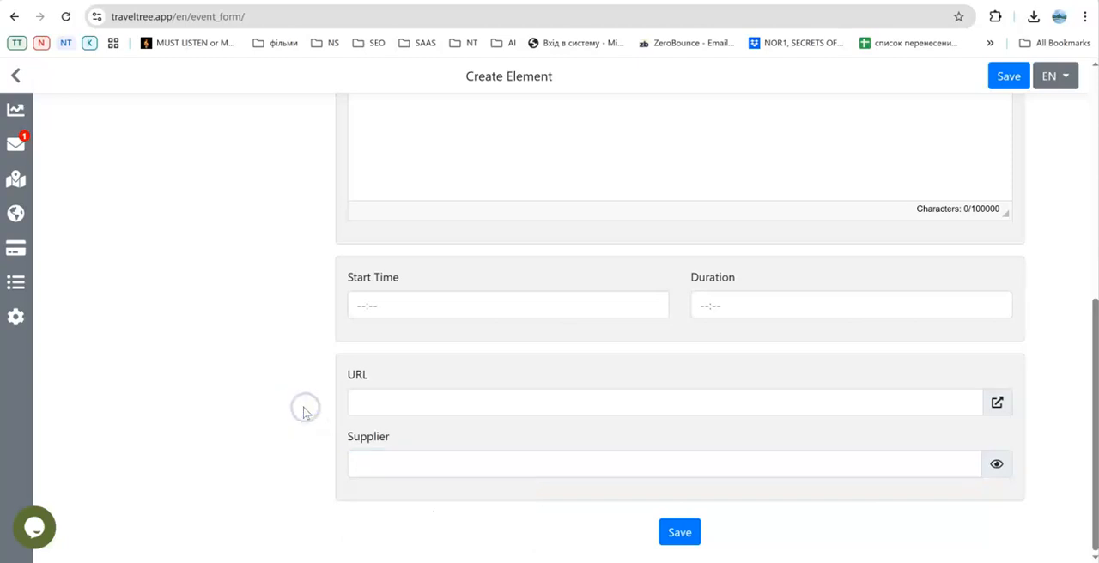
scroll(304, 412, up, 10)
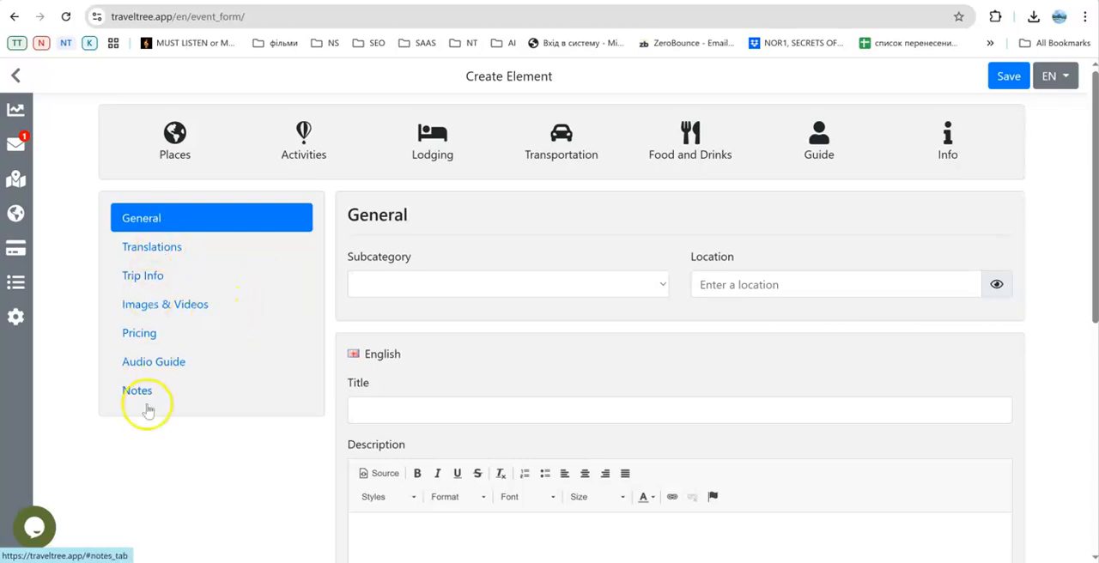
scroll(147, 410, down, 1)
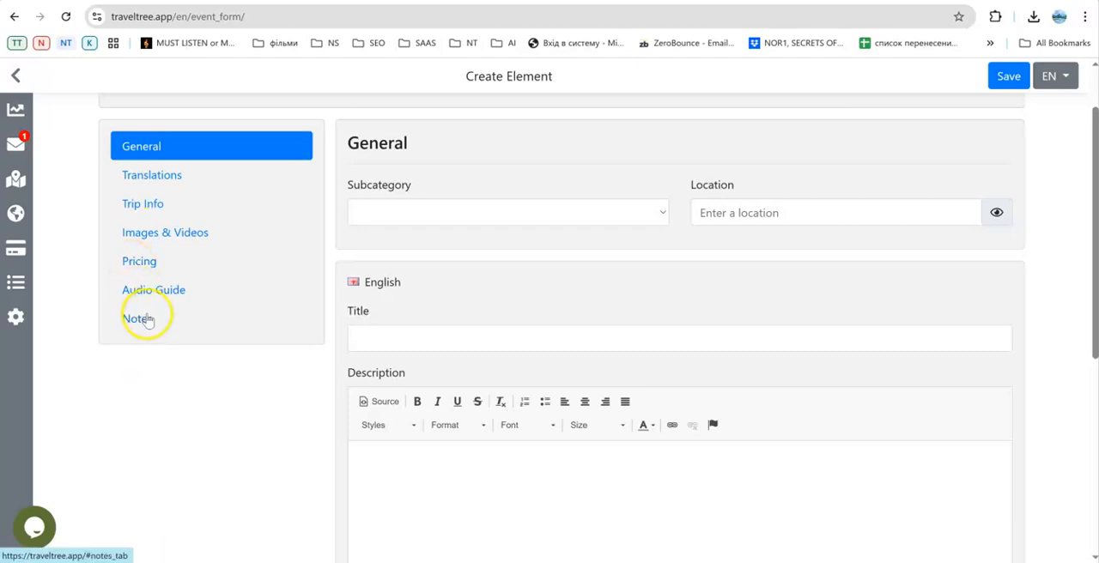
scroll(154, 327, down, 5)
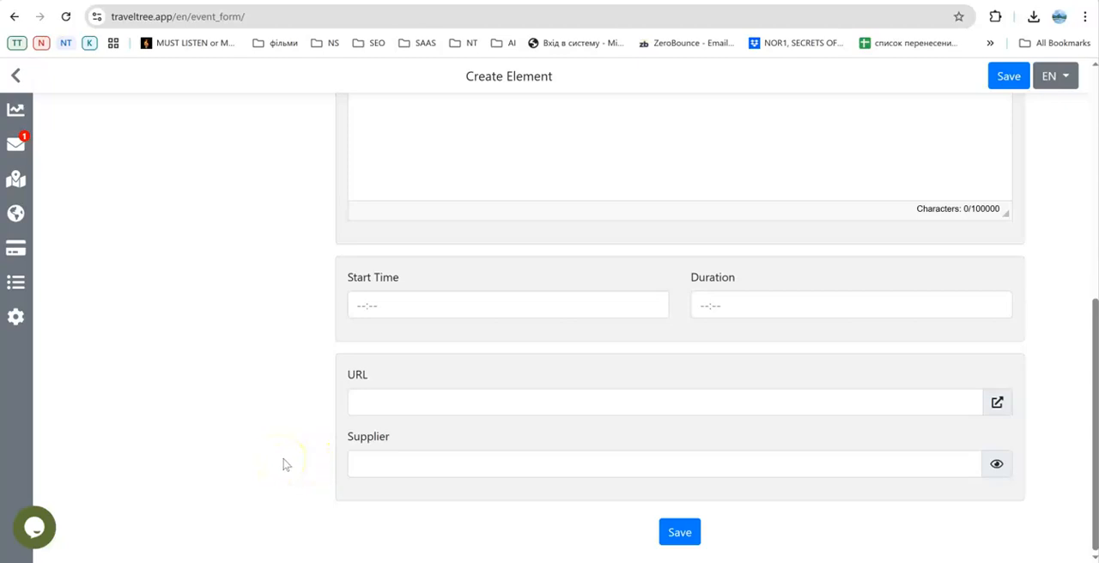
scroll(284, 465, up, 1)
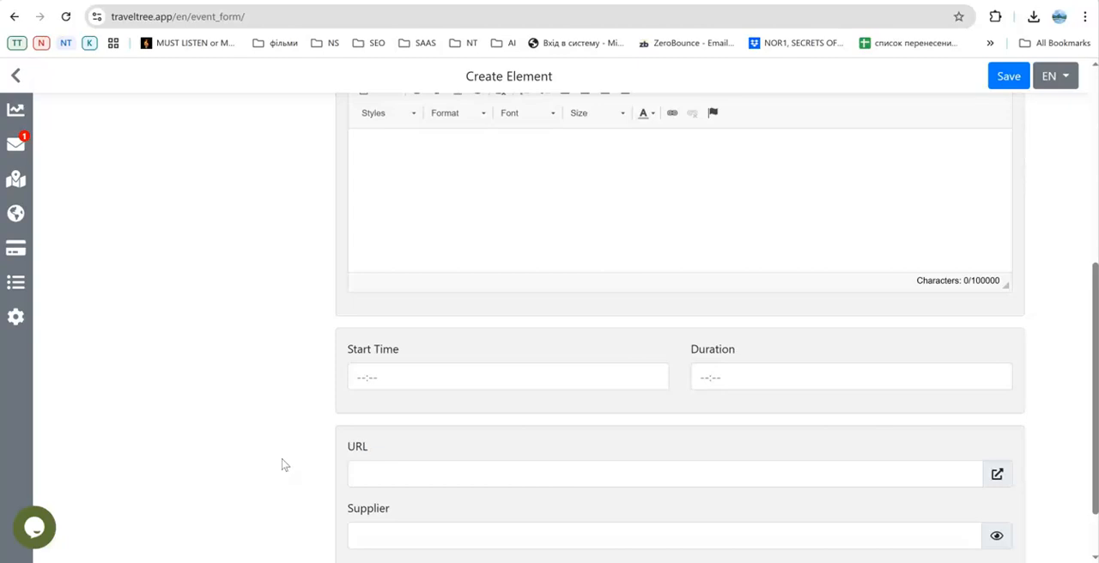
scroll(285, 465, up, 1)
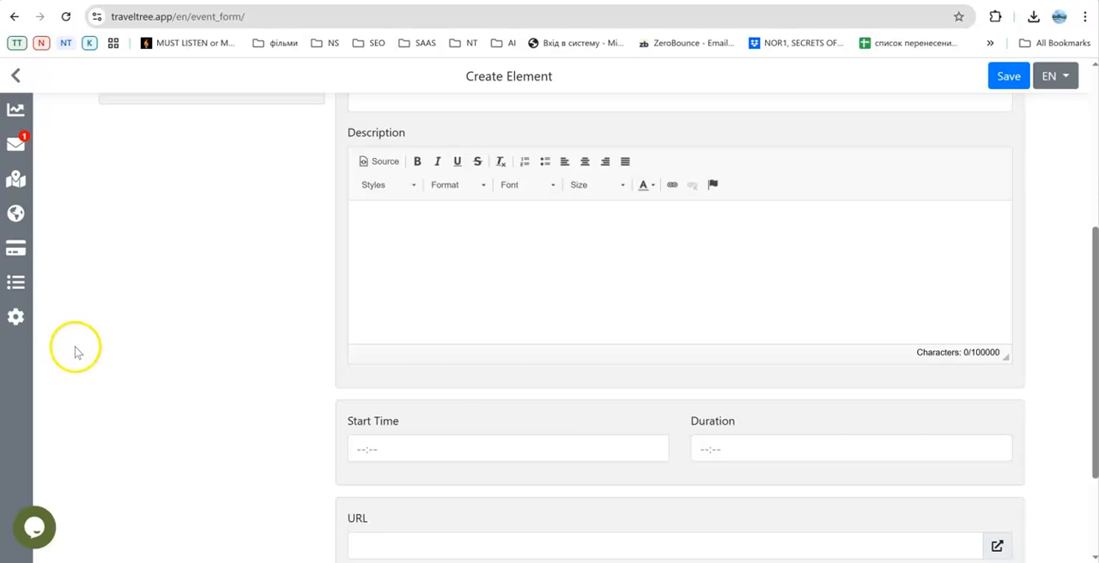
Open the offer "Corporate trip Oslo - Bergen - Oslo (Detailed offer, demo)" in the itinerary builder.
click(17, 182)
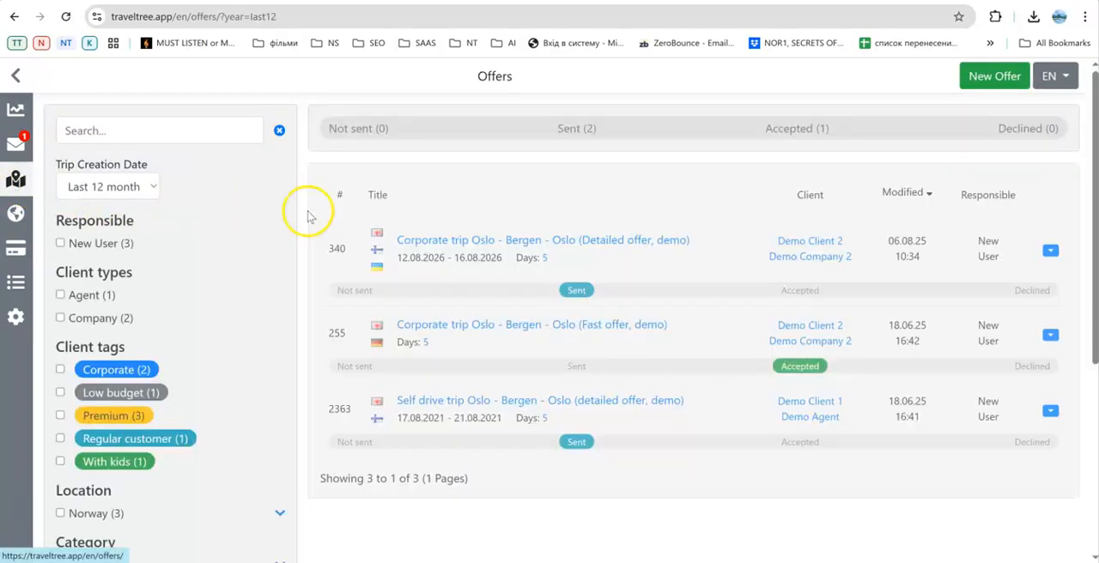
click(497, 243)
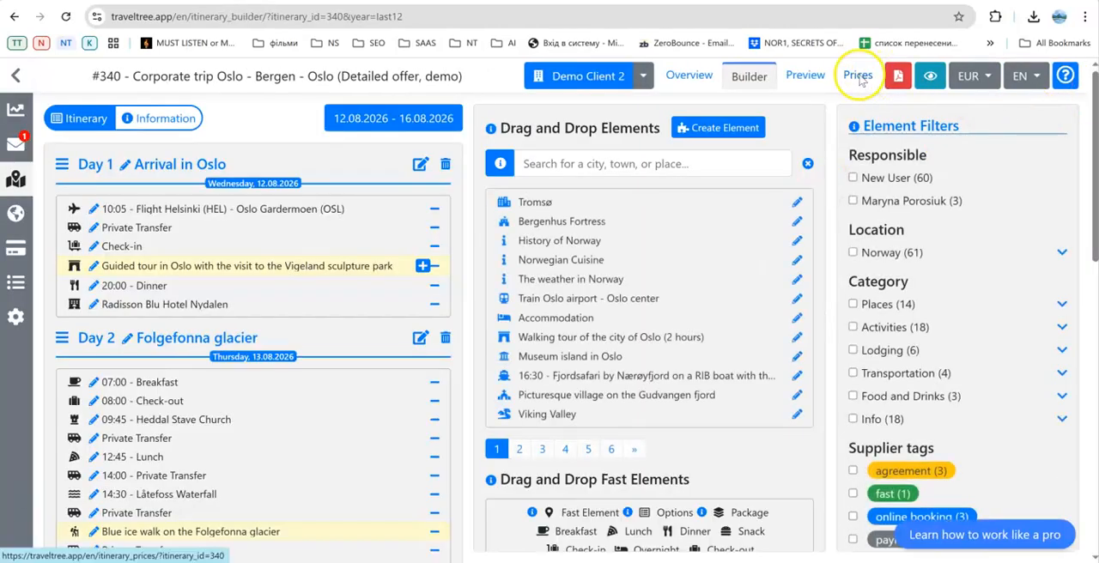
Open the offer's prices and examine the trip's listed services and the Day 1 itinerary prices.
click(859, 77)
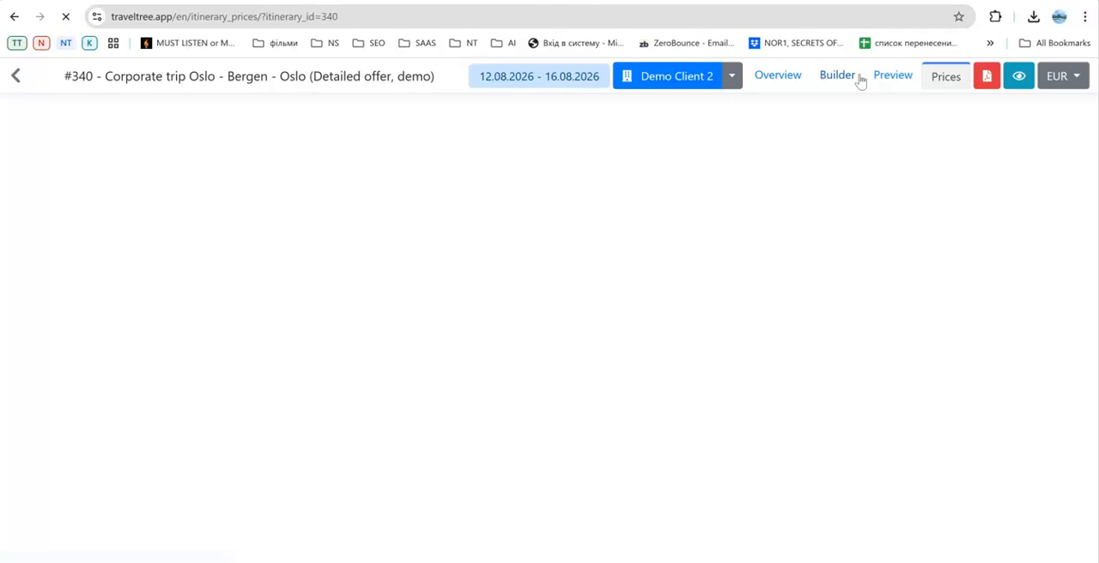
scroll(1038, 315, down, 5)
scroll(1037, 314, down, 15)
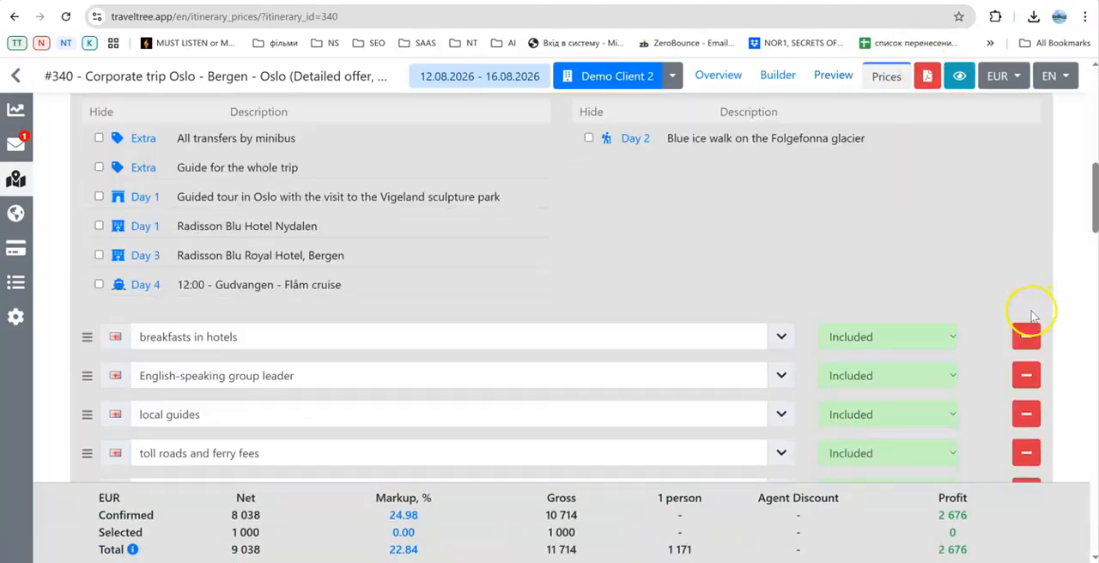
scroll(999, 315, down, 1)
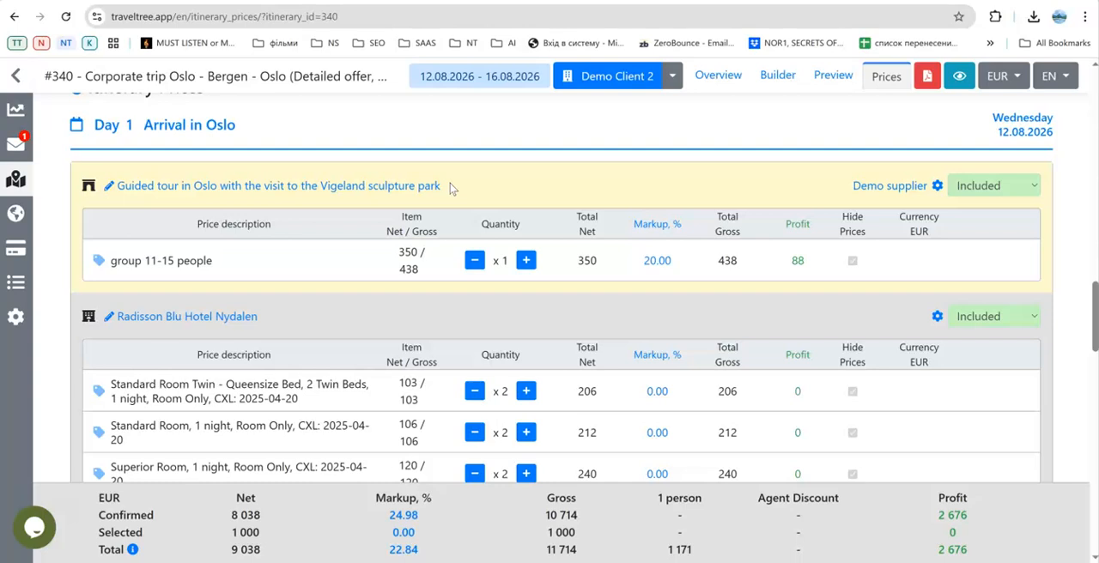
scroll(464, 206, down, 2)
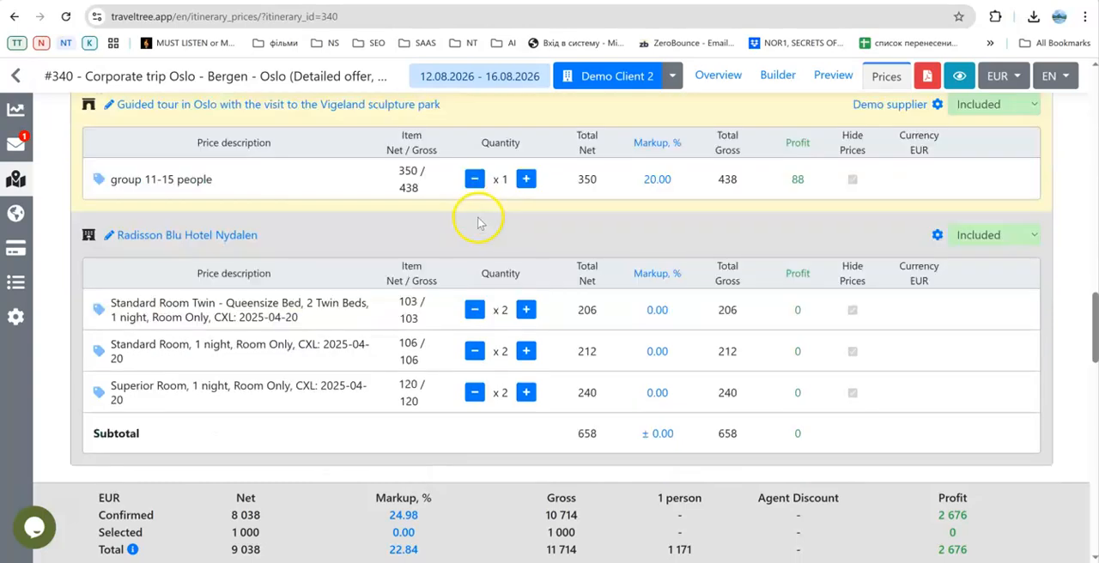
scroll(476, 221, up, 1)
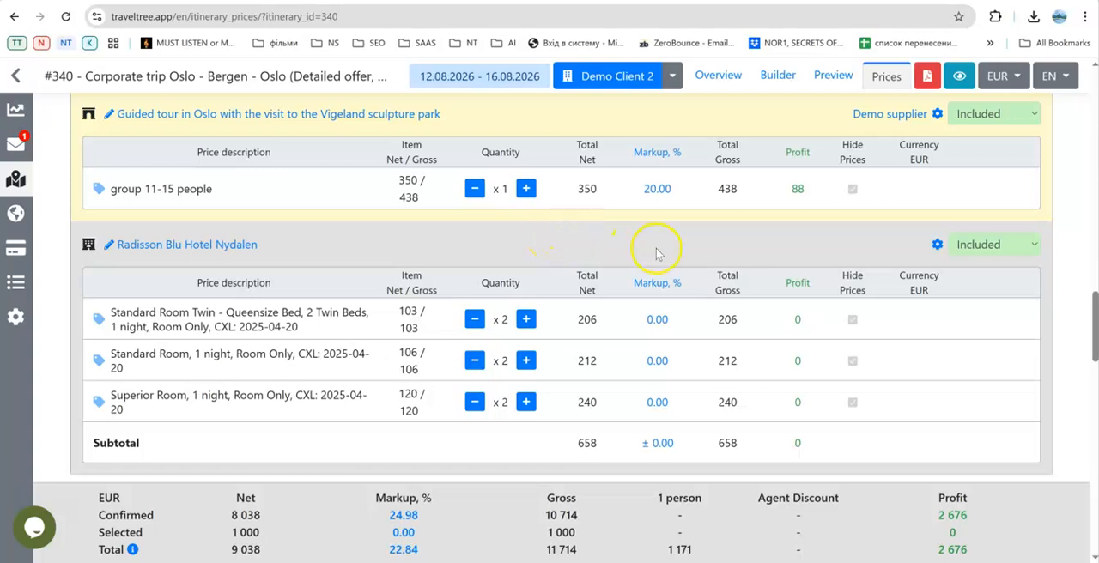
scroll(736, 251, up, 1)
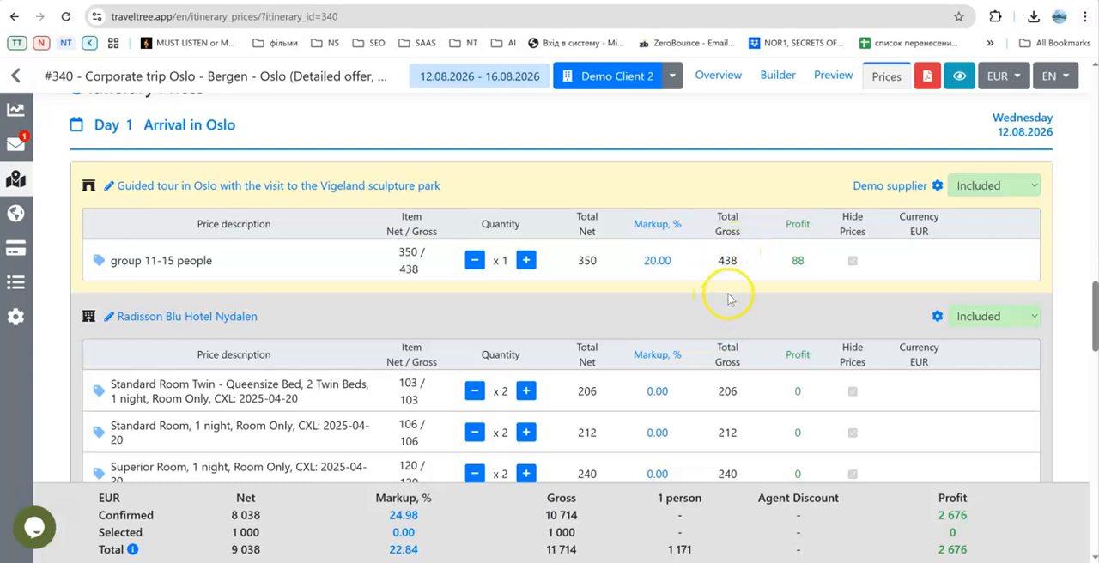
View the supplier choices for Radisson Blu Hotel Nydalen on Day 1 and leave without selecting one.
click(937, 317)
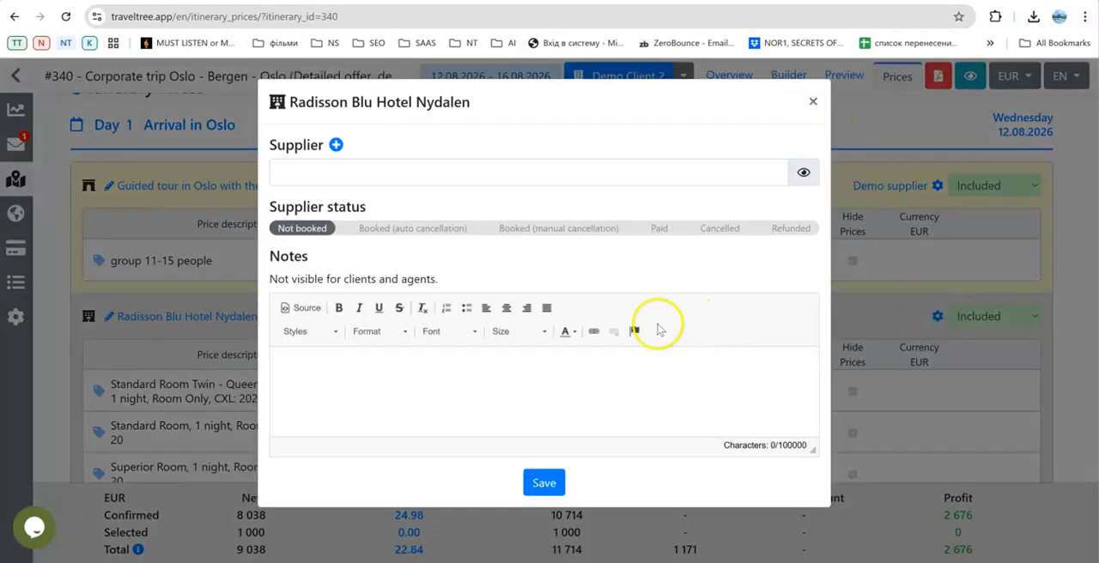
click(406, 170)
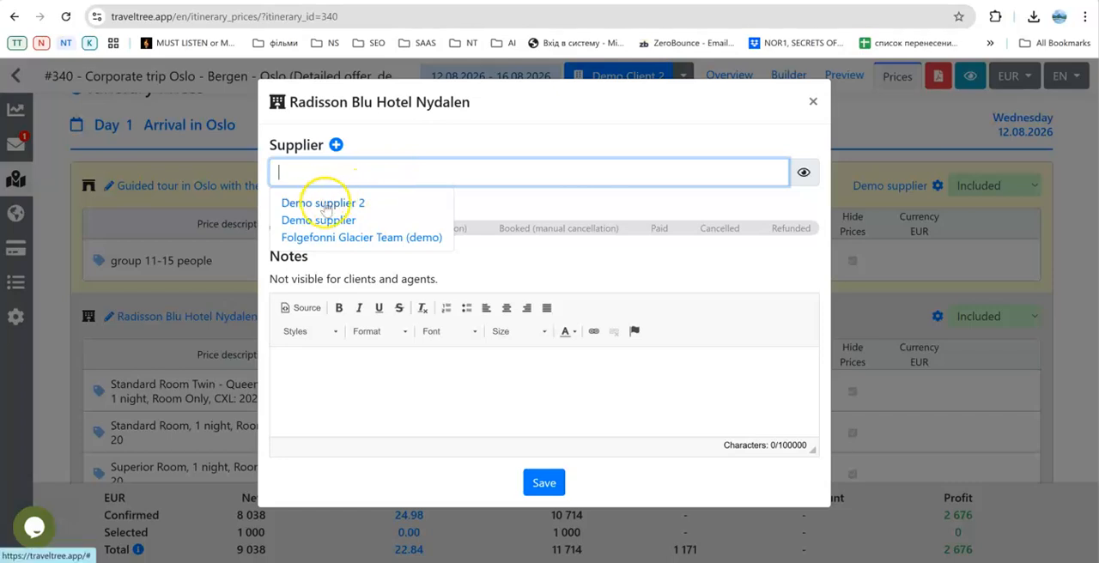
click(813, 102)
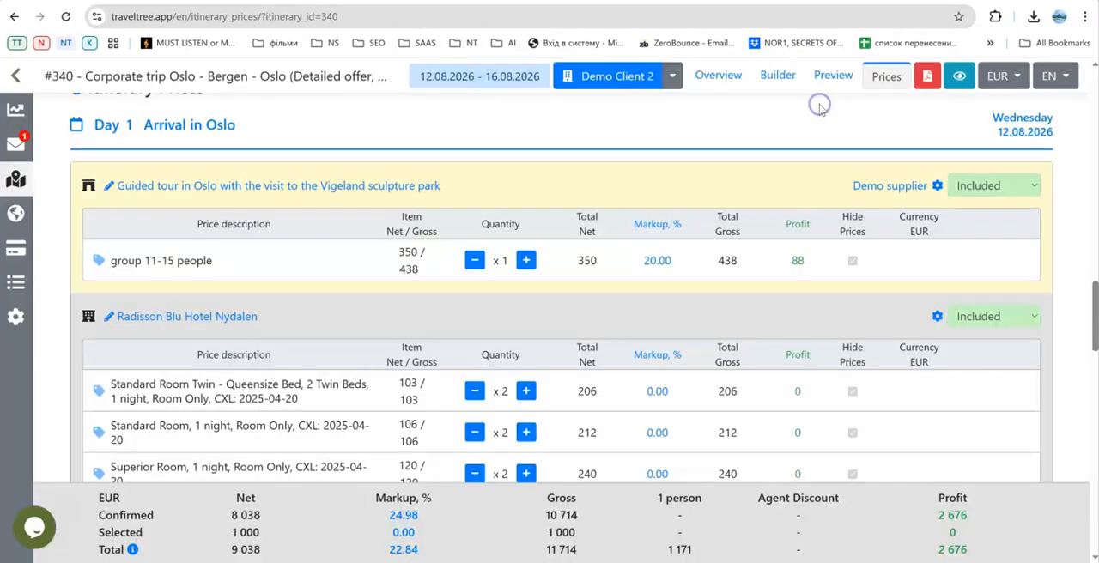
Open the record of Demo supplier from the Day 1 guided tour and examine its general information and agent's profile.
click(902, 187)
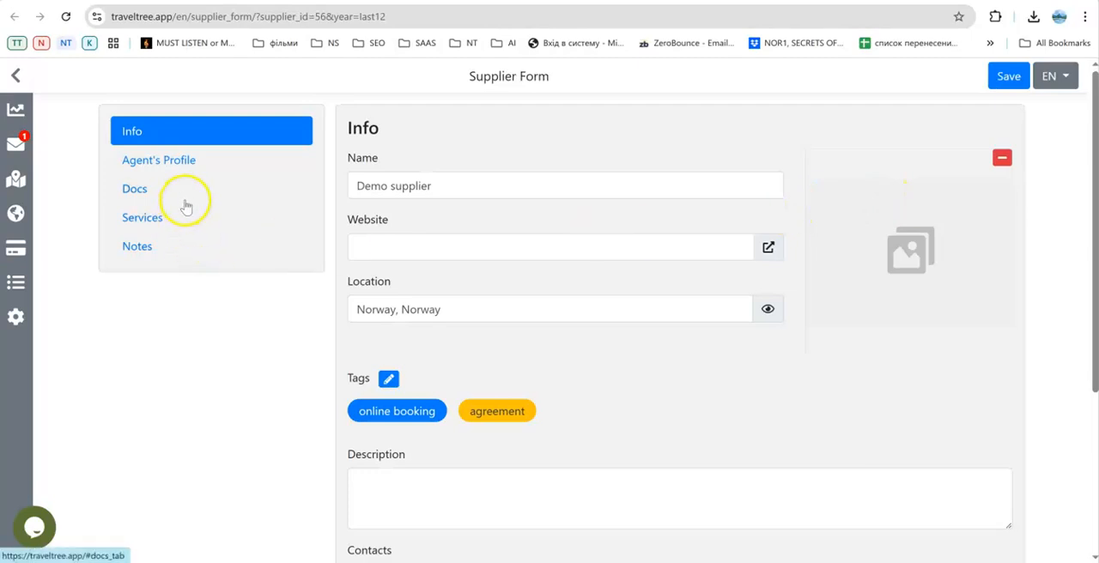
scroll(187, 206, down, 3)
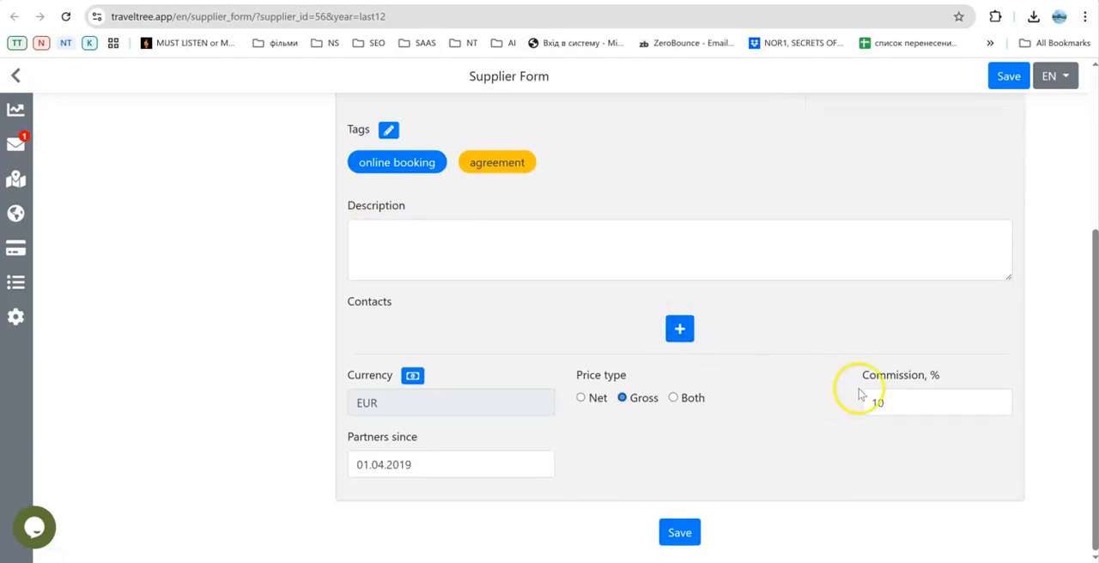
scroll(696, 387, up, 3)
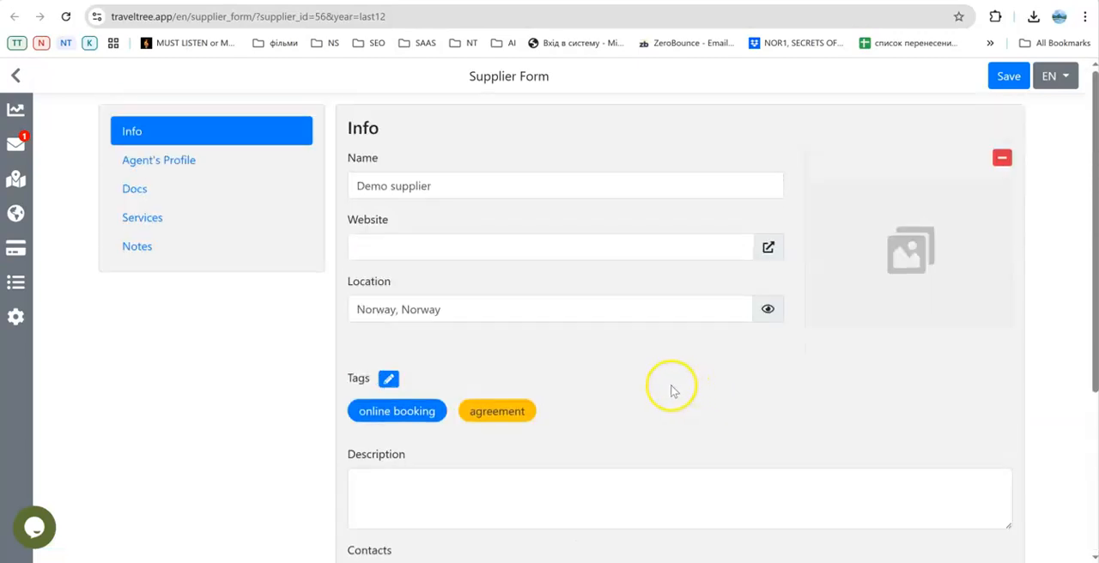
click(175, 165)
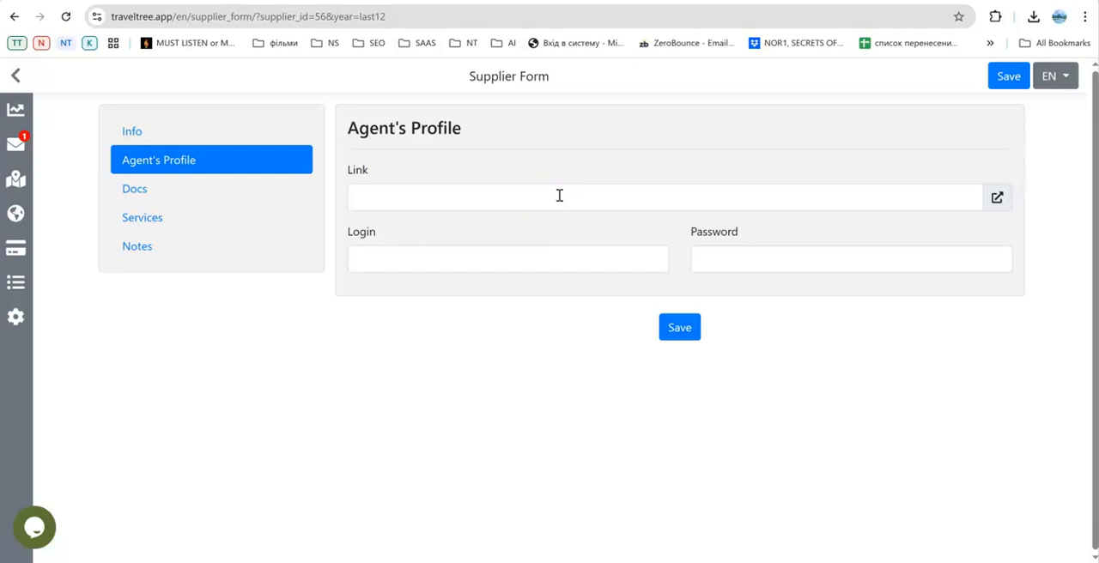
click(169, 129)
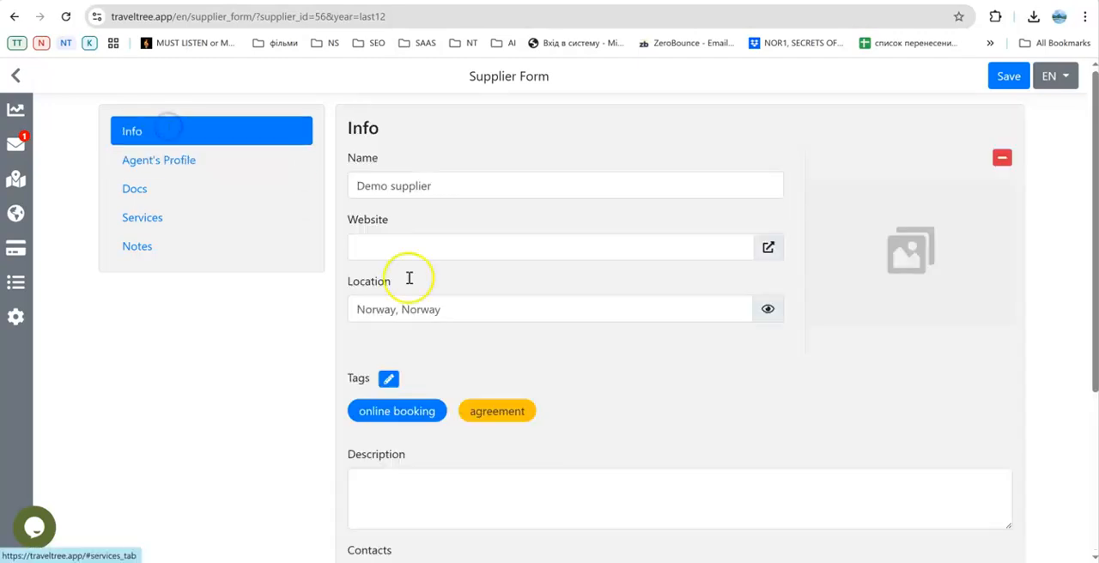
Add a blank contact entry to Demo supplier's information and return to the offer's prices without saving.
scroll(464, 308, down, 3)
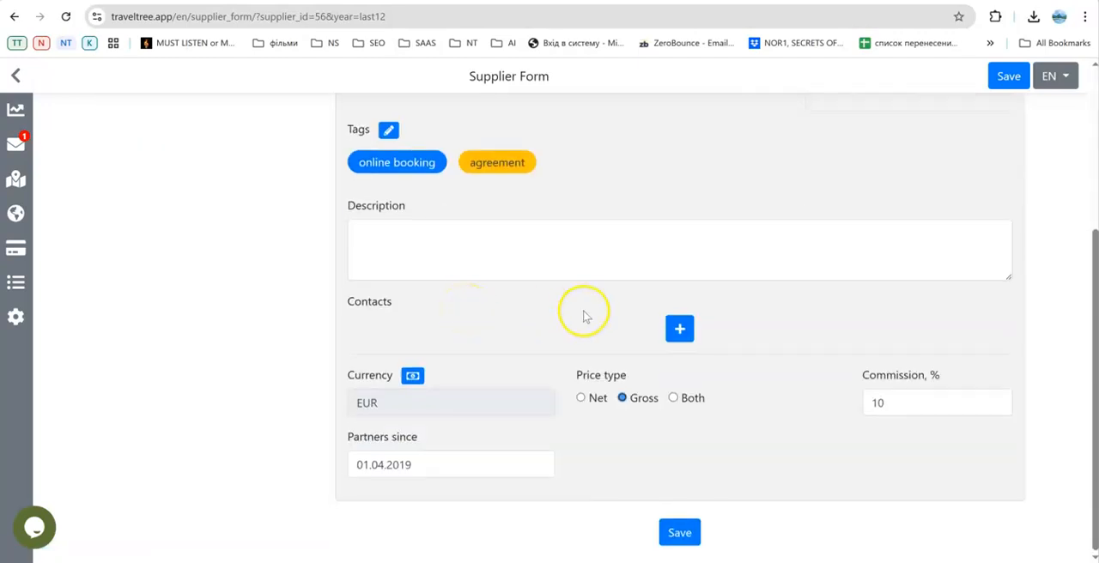
click(680, 329)
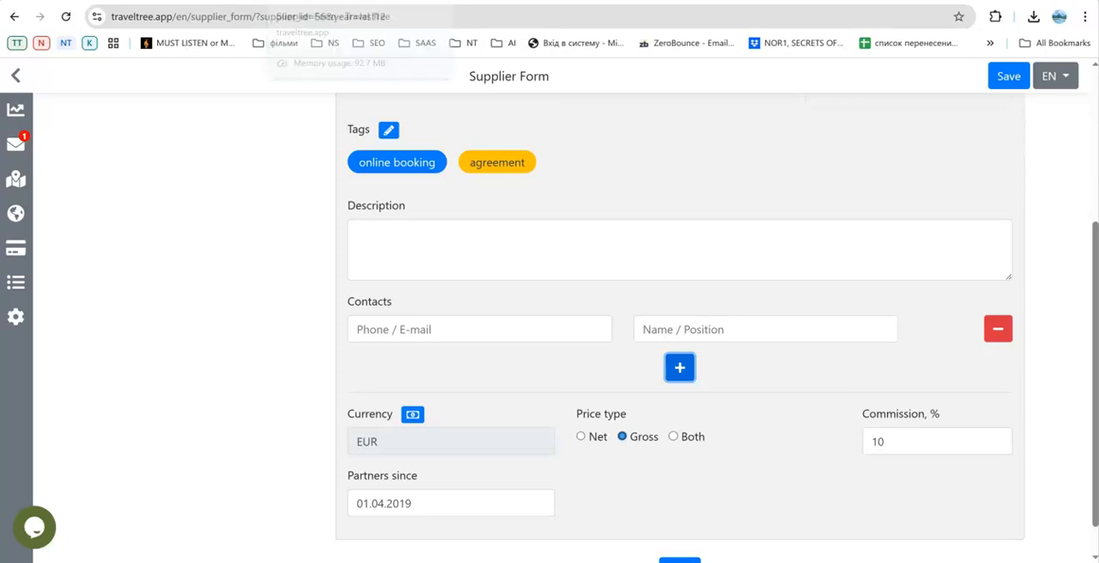
click(434, 0)
Review the offer's additional services and the suppliers and prices of the Day 1 and Day 2 itinerary elements.
scroll(463, 326, up, 2)
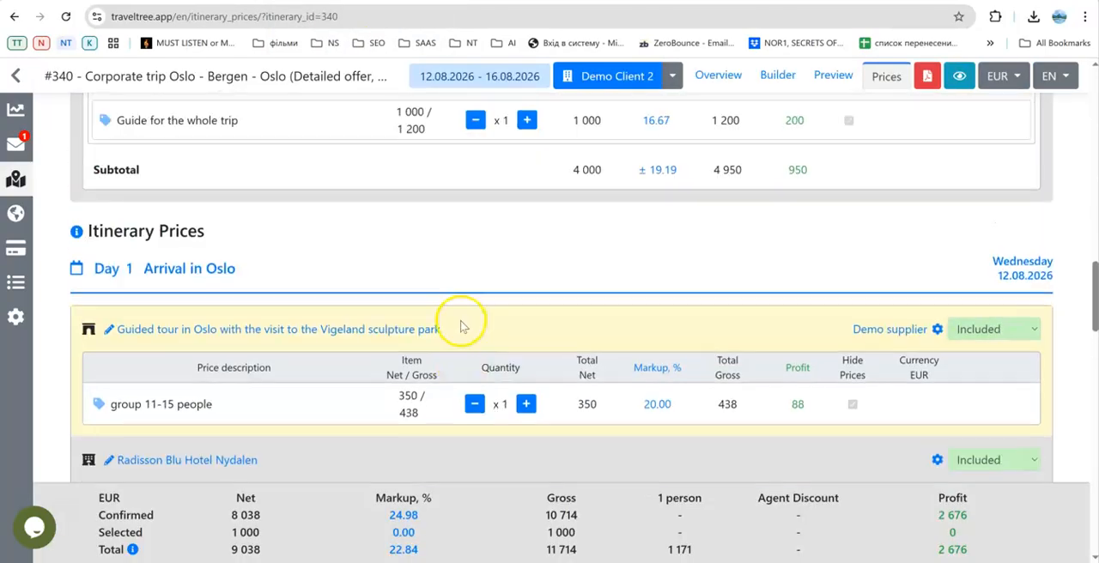
scroll(462, 325, up, 5)
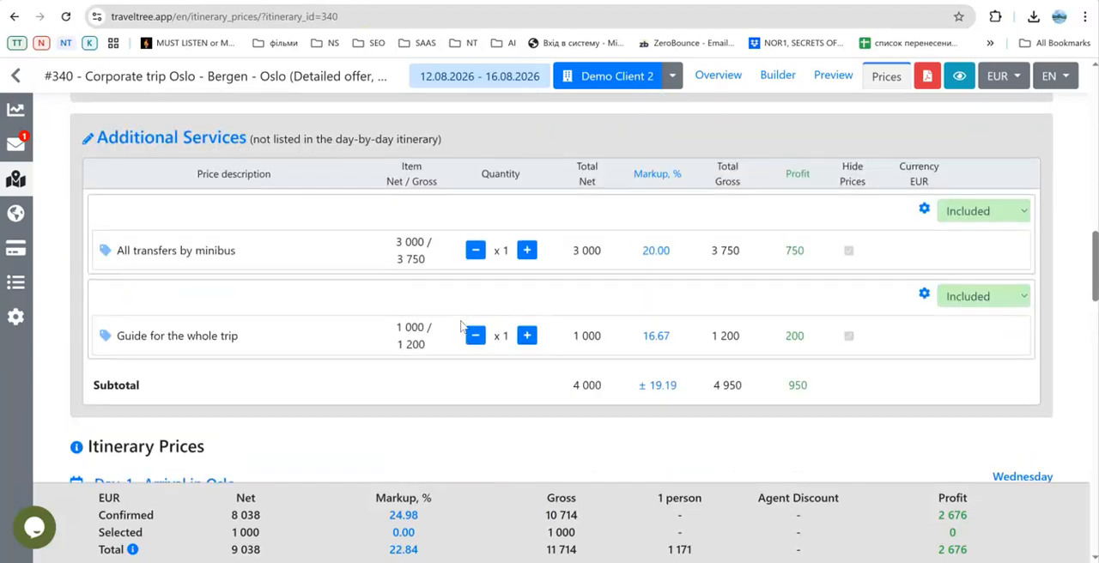
scroll(462, 325, down, 7)
scroll(466, 323, down, 3)
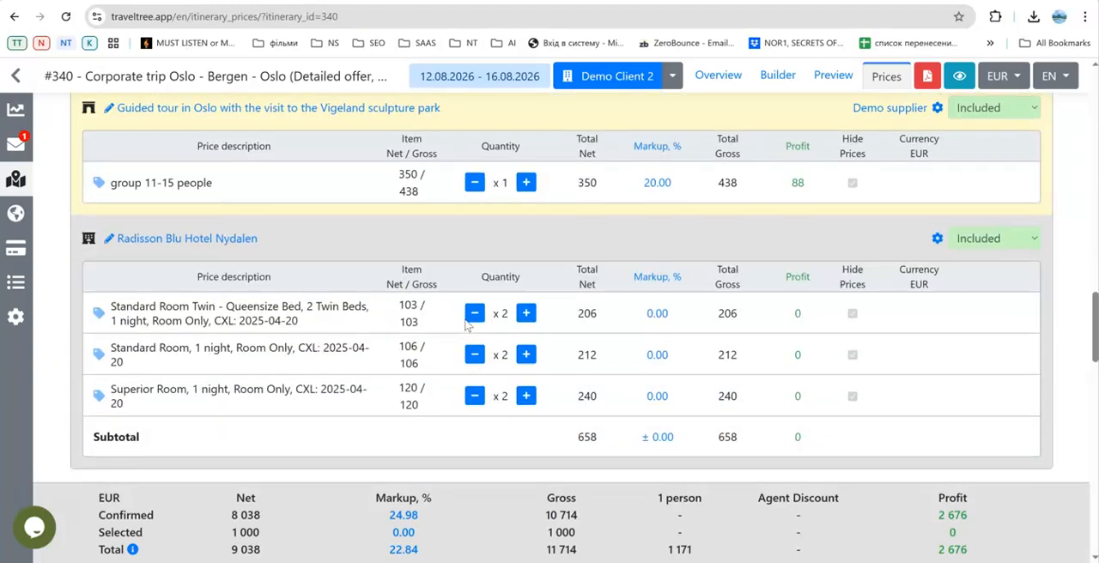
scroll(468, 325, down, 3)
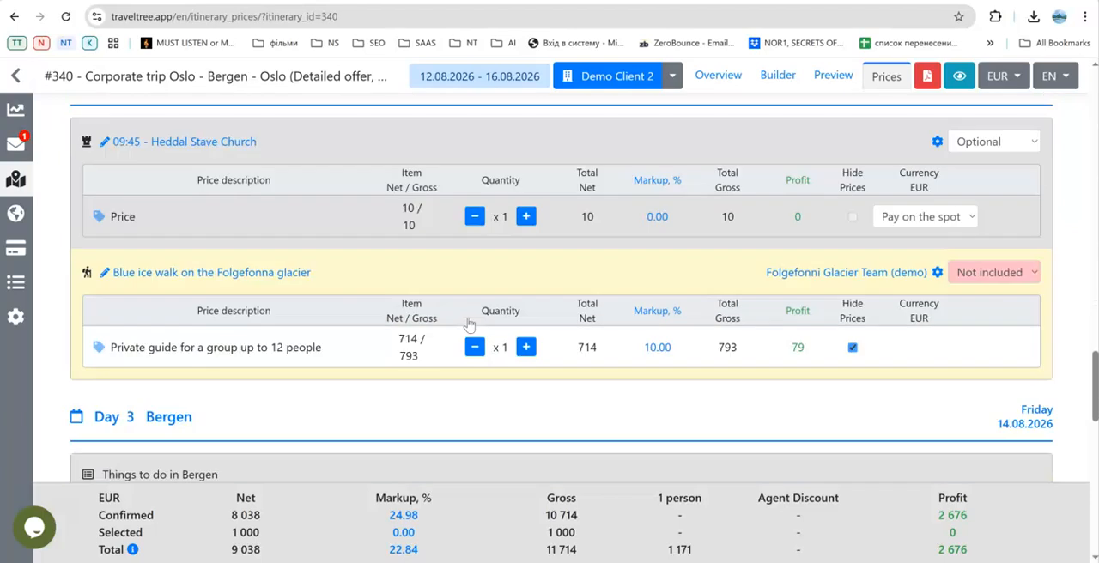
click(564, 291)
Open the booking message generator for suppliers, view its supplier filter choices and close it without copying a message.
scroll(684, 254, up, 2)
scroll(685, 253, up, 15)
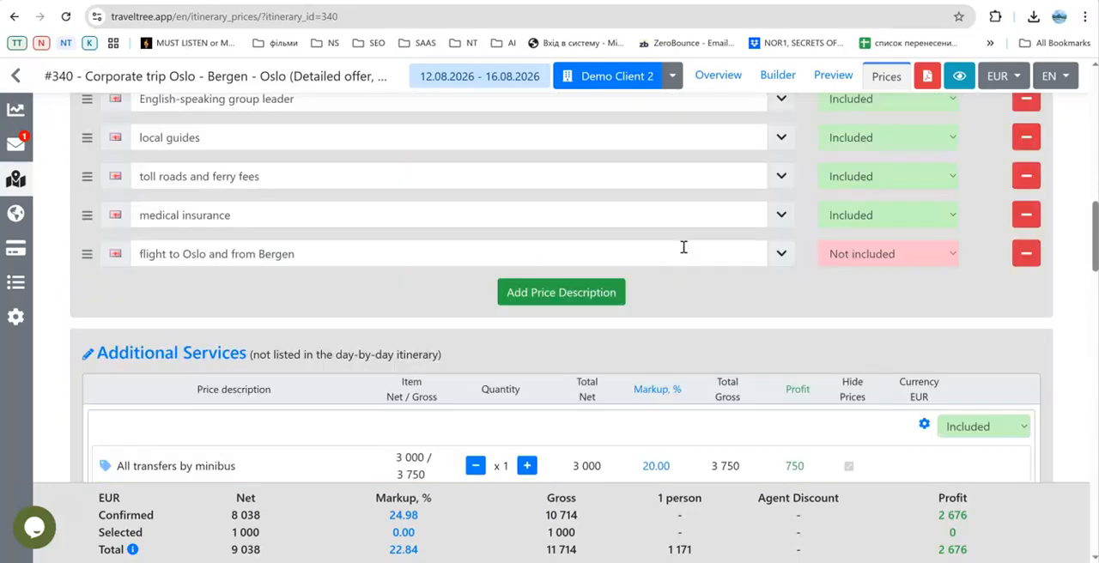
scroll(685, 247, up, 15)
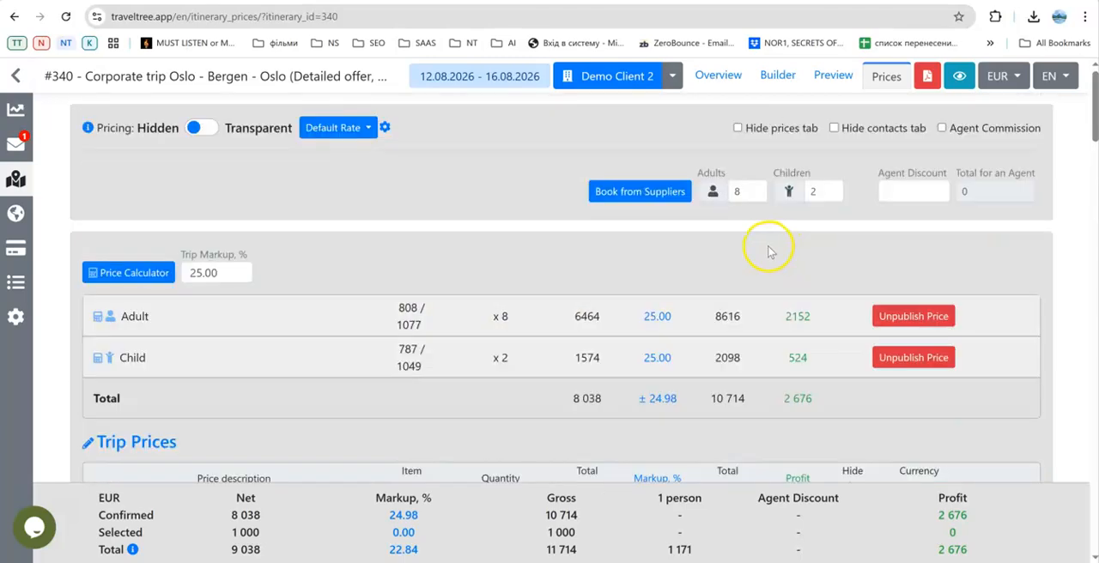
click(606, 193)
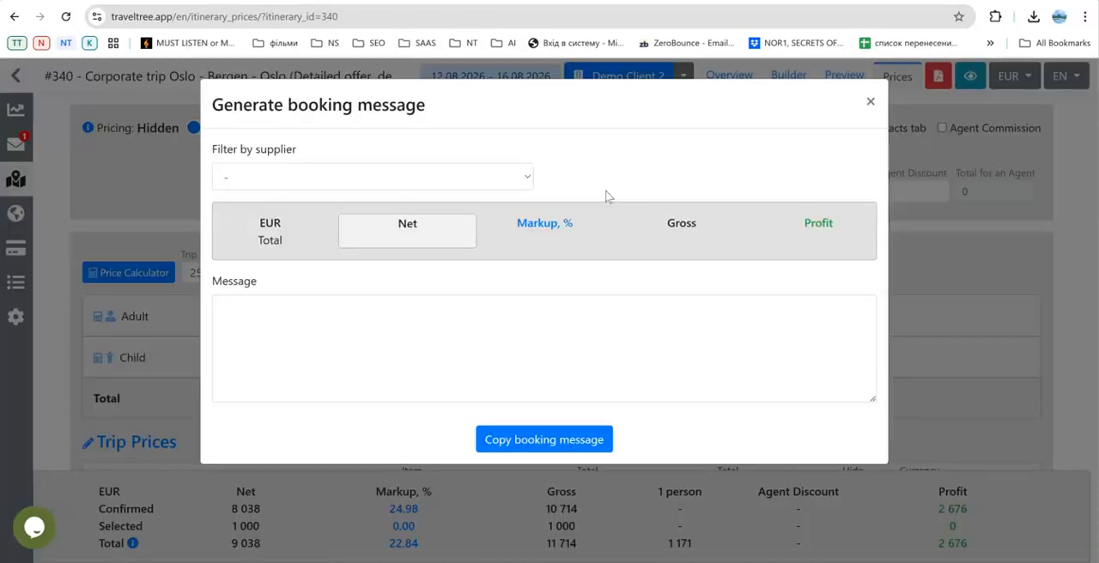
click(479, 182)
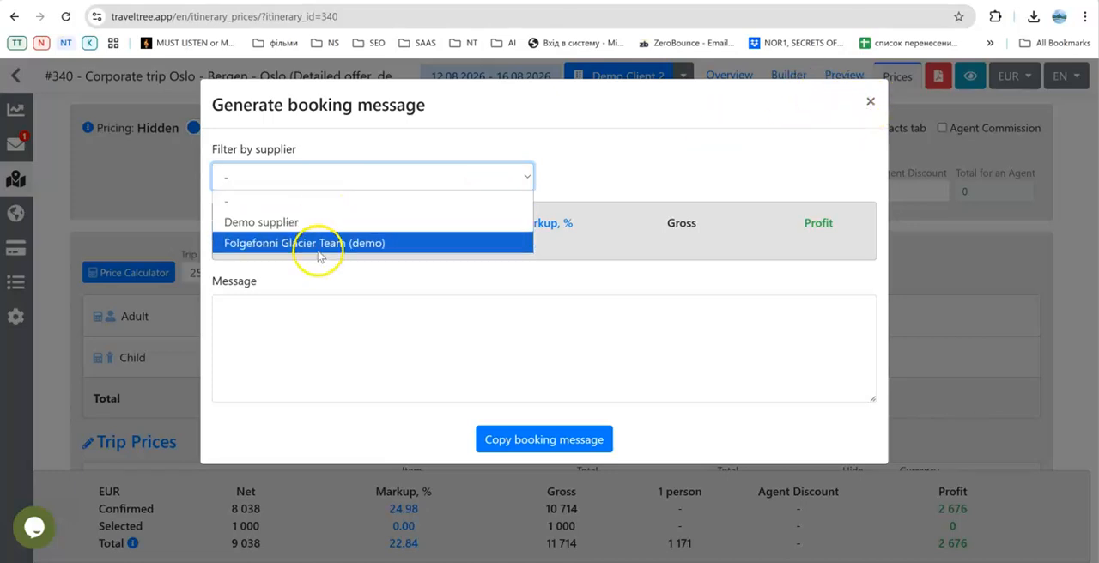
click(870, 102)
Select Demo supplier as the supplier for Radisson Blu Hotel Nydalen on Day 1.
scroll(908, 278, down, 20)
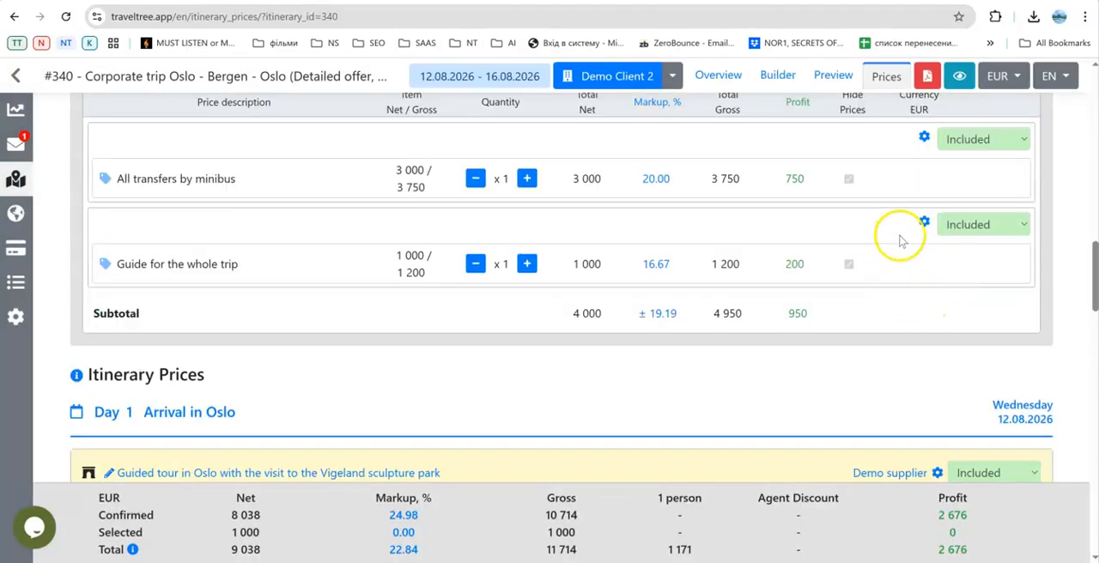
scroll(915, 260, down, 3)
scroll(871, 270, up, 2)
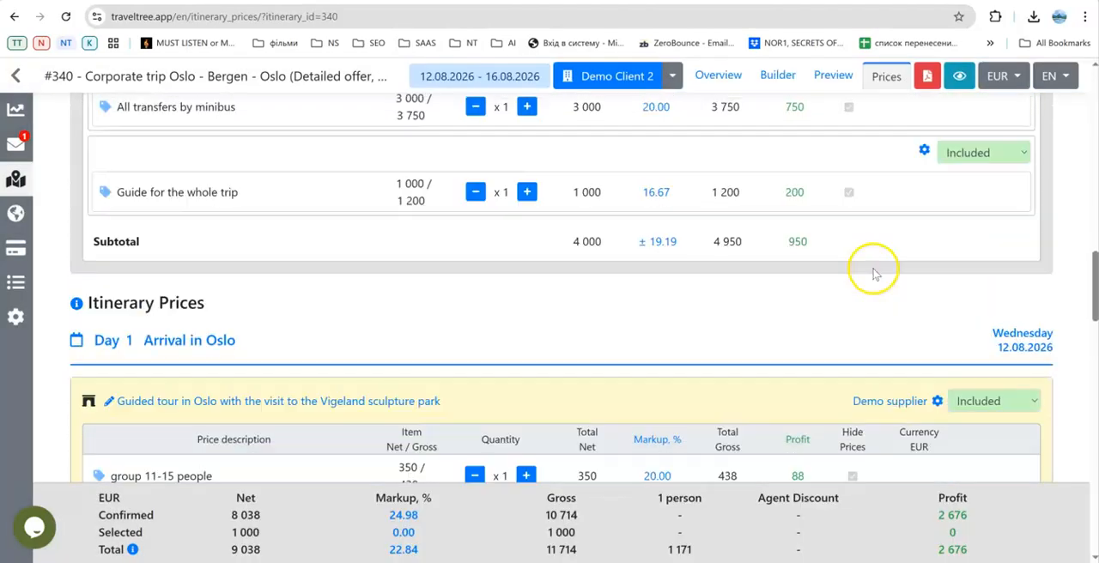
scroll(871, 277, down, 10)
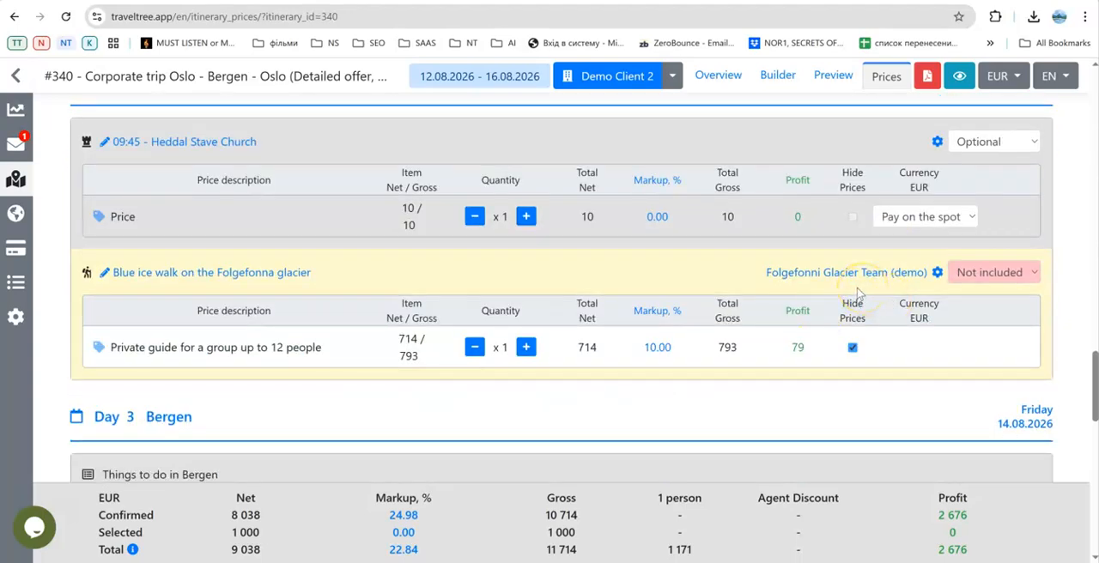
scroll(859, 294, up, 6)
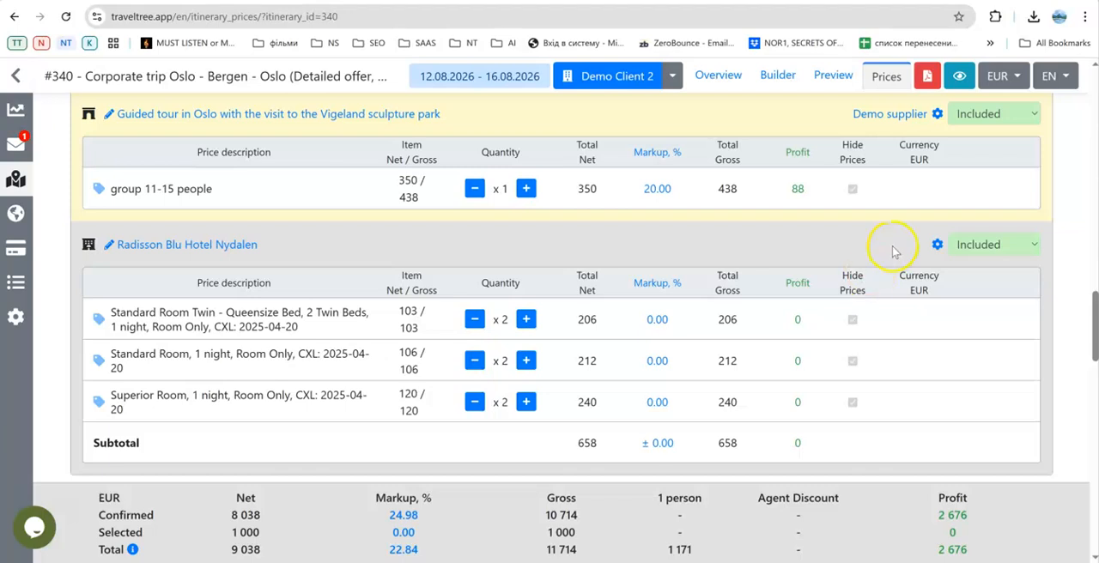
scroll(893, 251, up, 1)
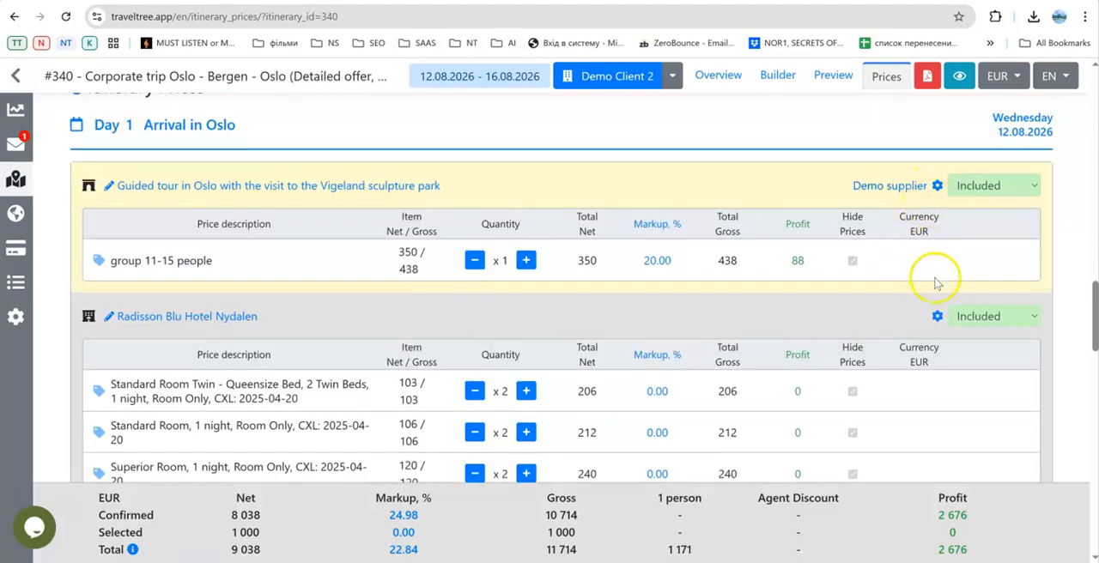
click(937, 317)
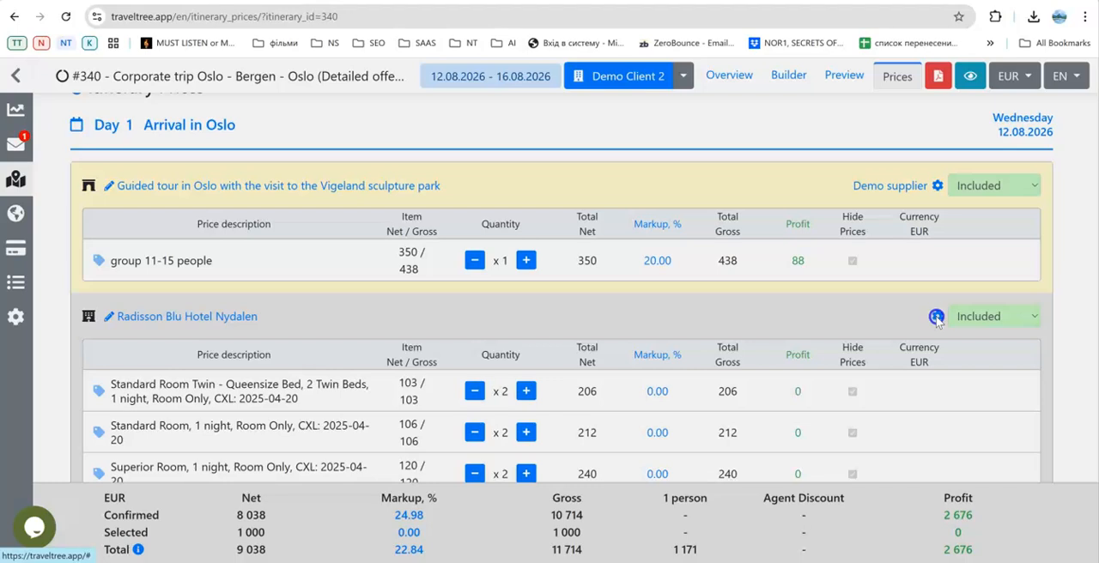
click(307, 165)
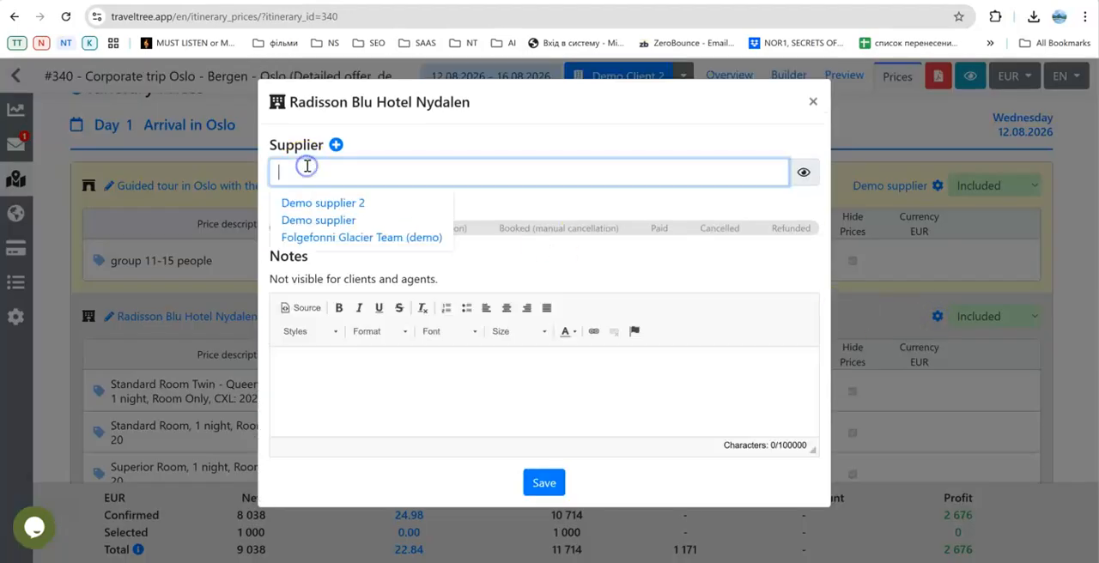
click(321, 218)
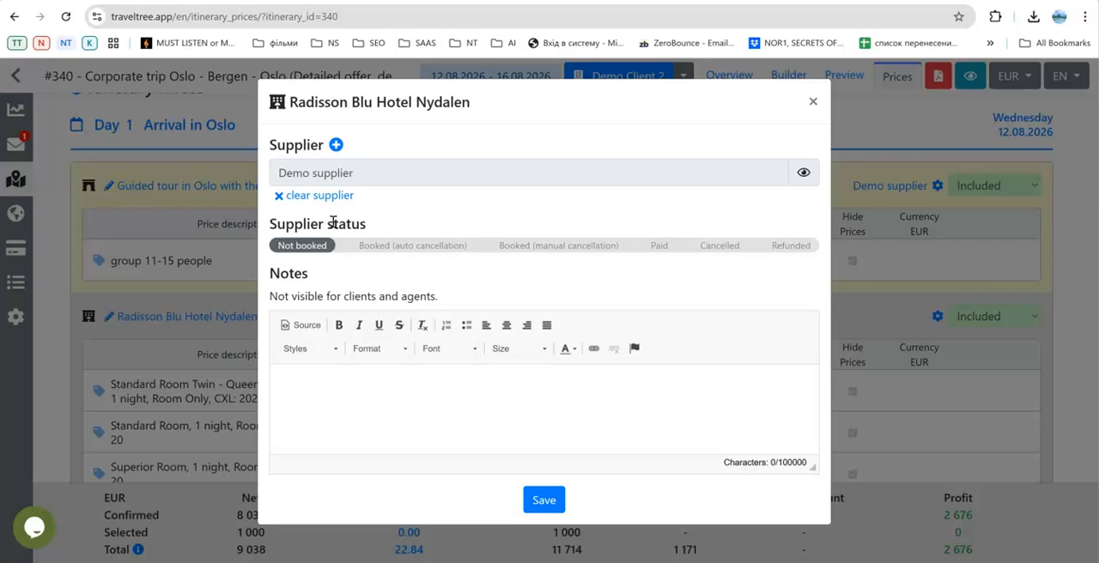
Try the supplier status Booked (auto cancellation) for Radisson Blu Hotel Nydalen and switch it to Booked (manual cancellation).
click(426, 248)
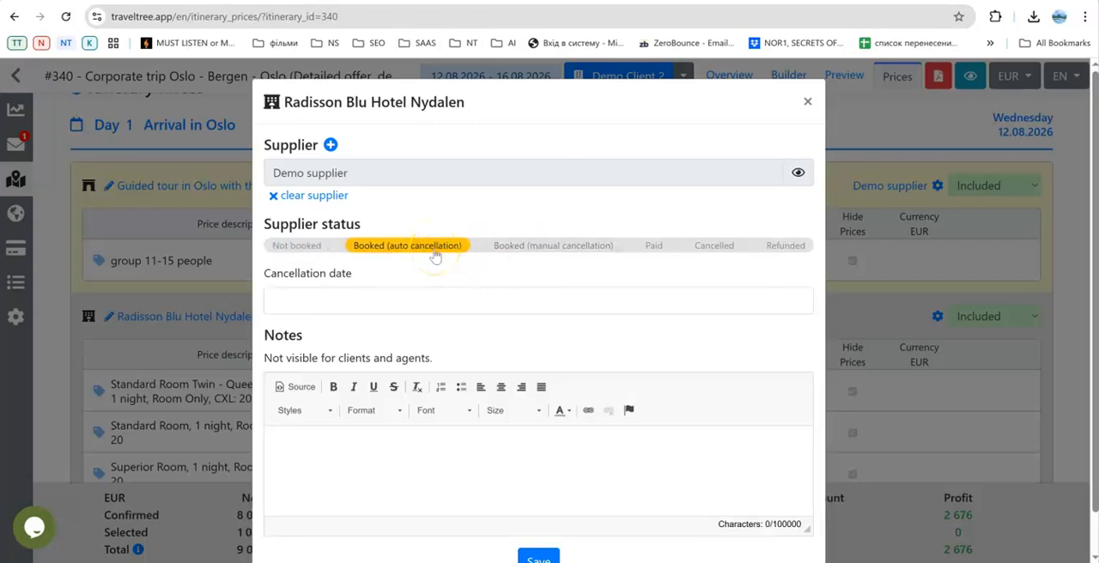
click(573, 249)
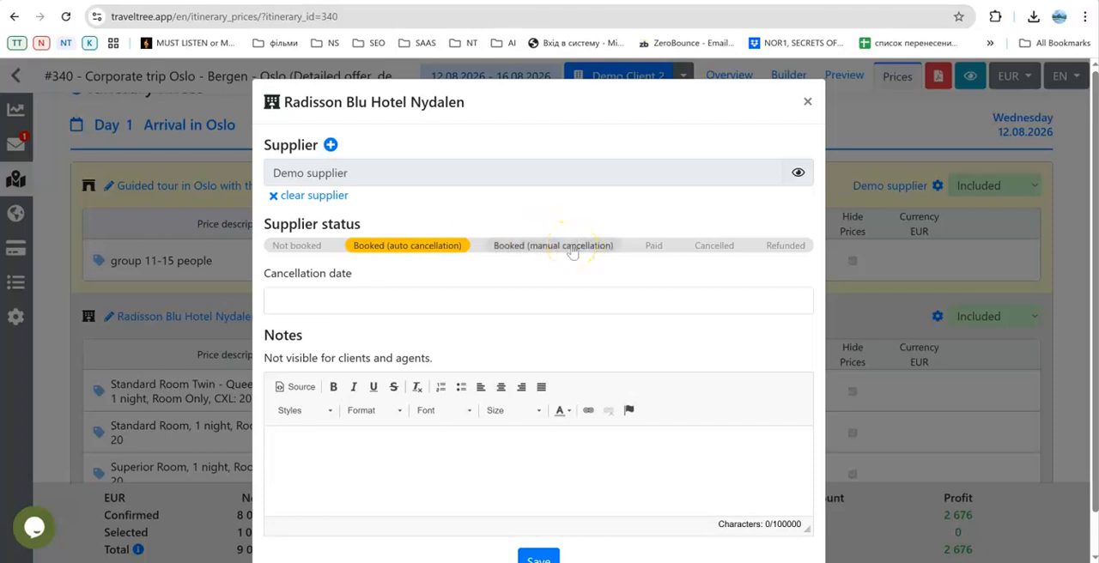
click(572, 249)
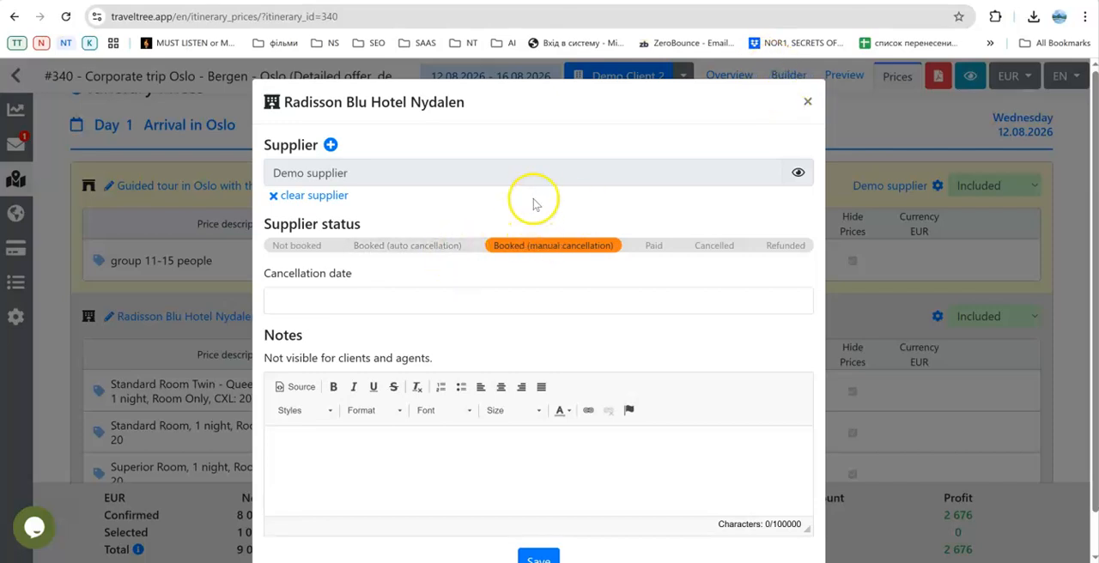
Close the hotel's supplier settings and open the booking message generator filtered by Demo supplier.
click(808, 104)
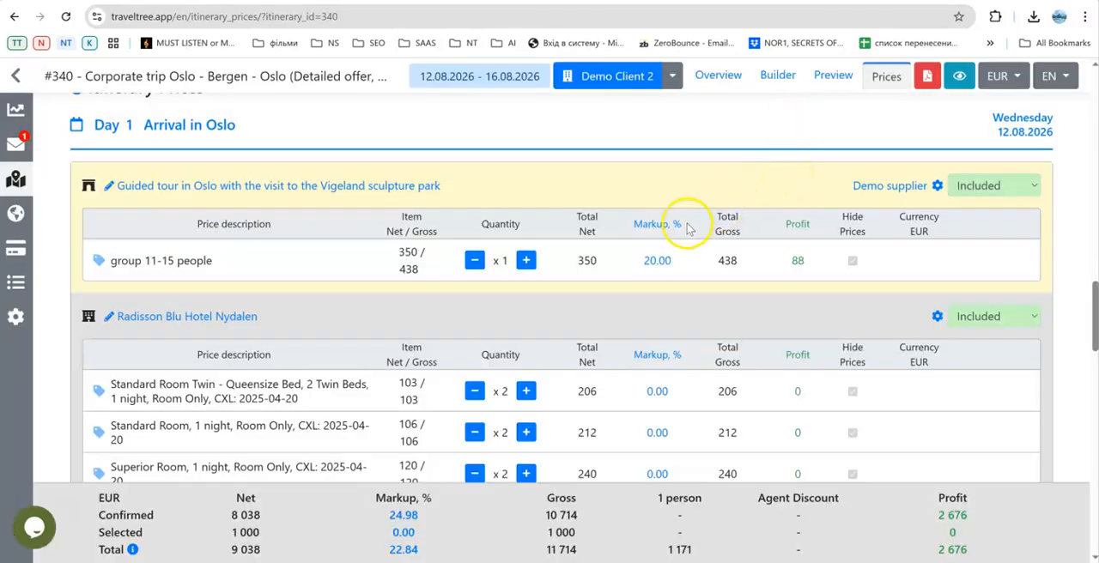
scroll(694, 232, up, 15)
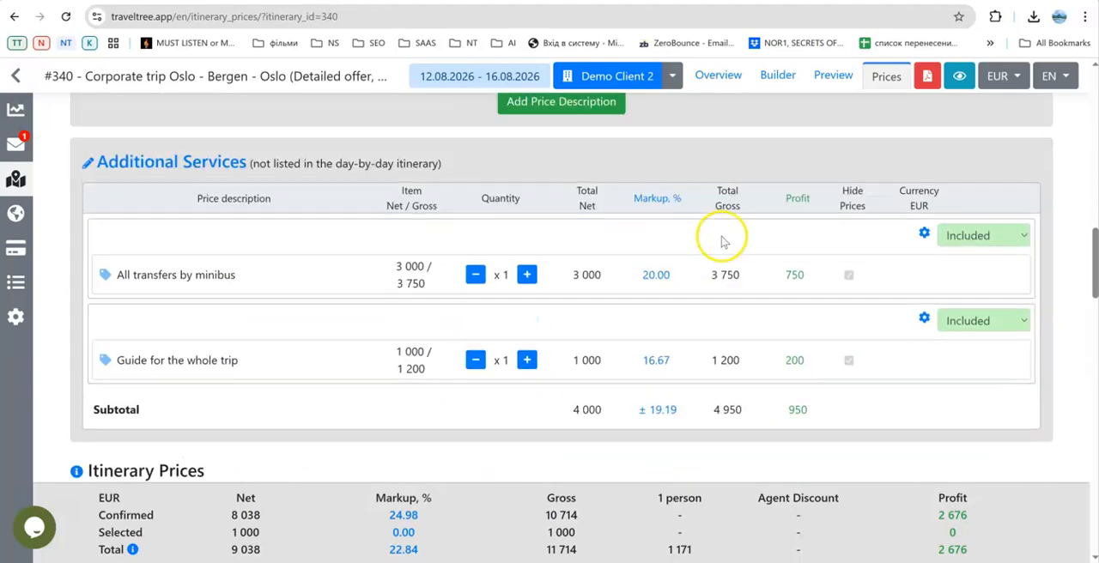
scroll(721, 242, up, 8)
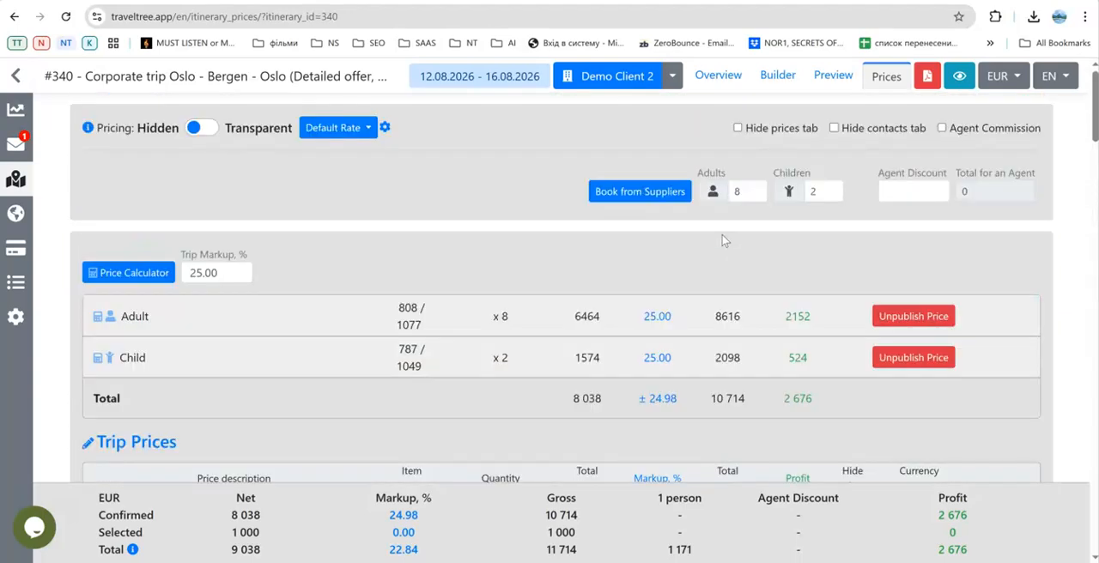
click(640, 197)
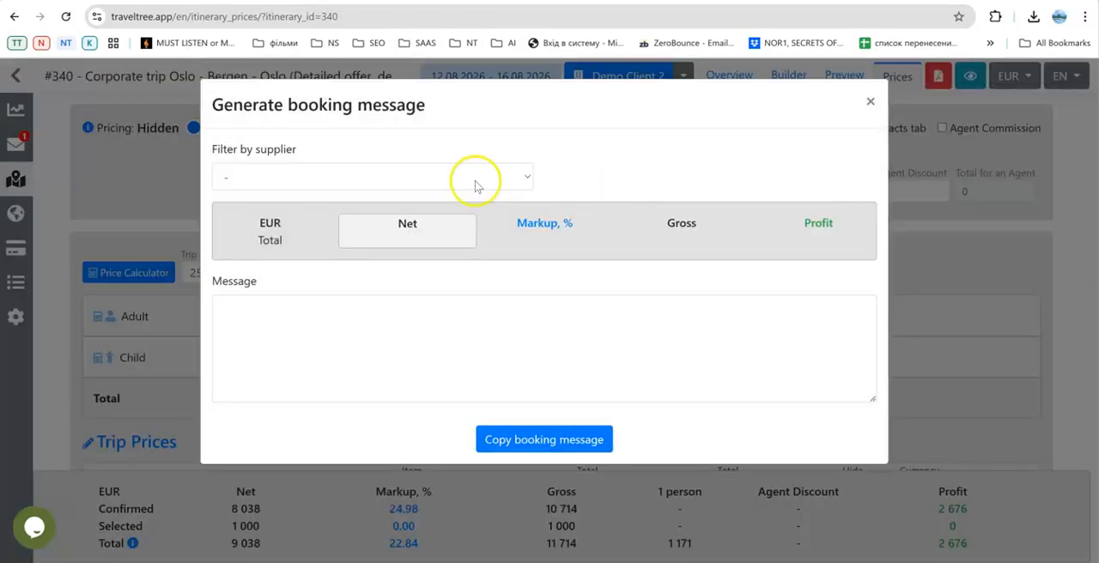
click(441, 176)
click(387, 225)
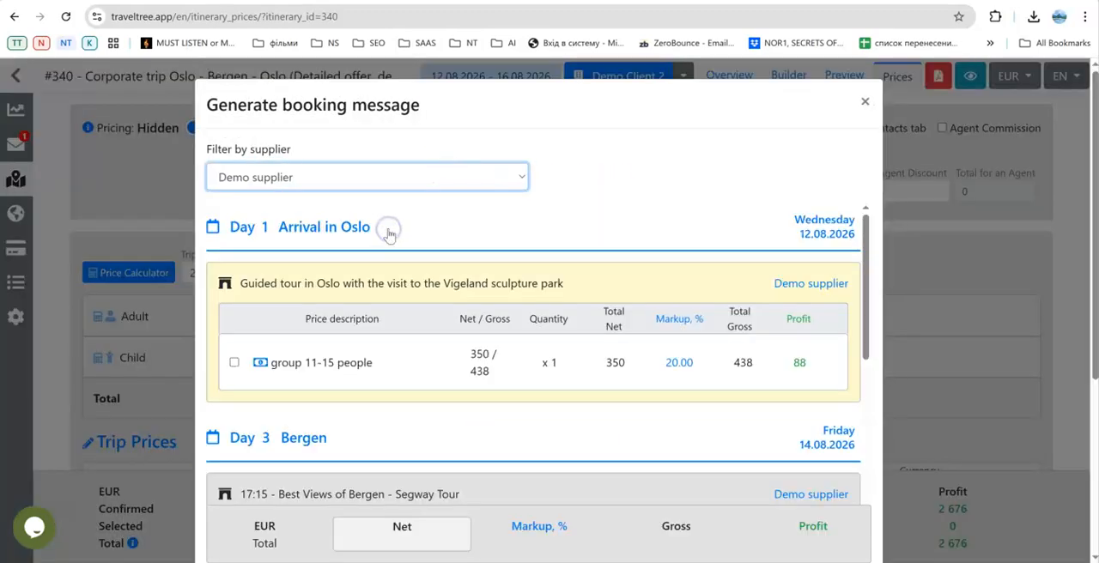
Examine the Demo supplier services listed for Day 1, Day 3 and Day 4 in the booking message generator.
scroll(386, 237, down, 3)
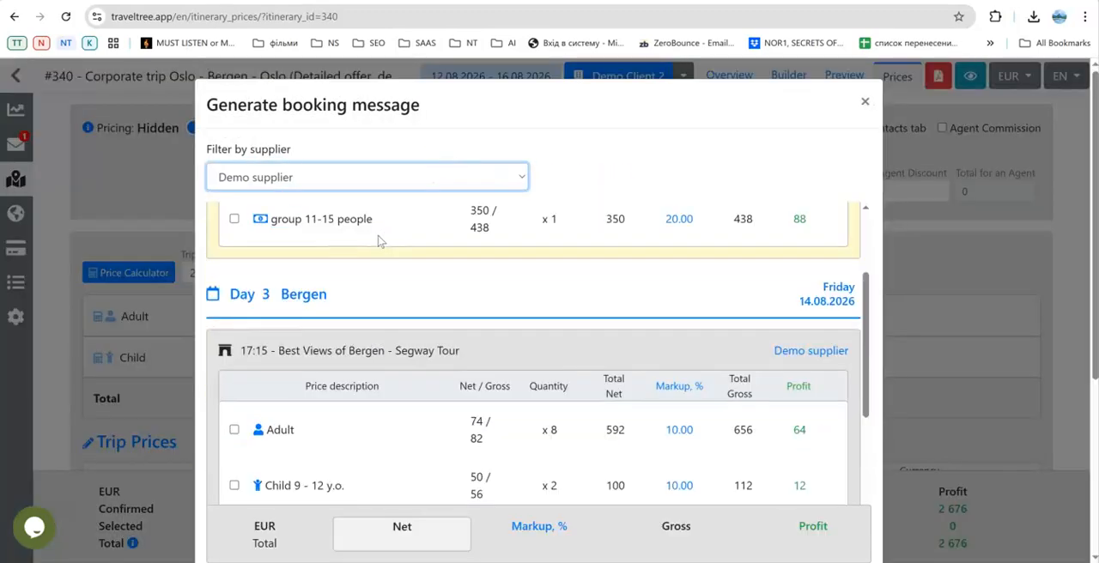
scroll(361, 266, up, 3)
scroll(361, 271, up, 1)
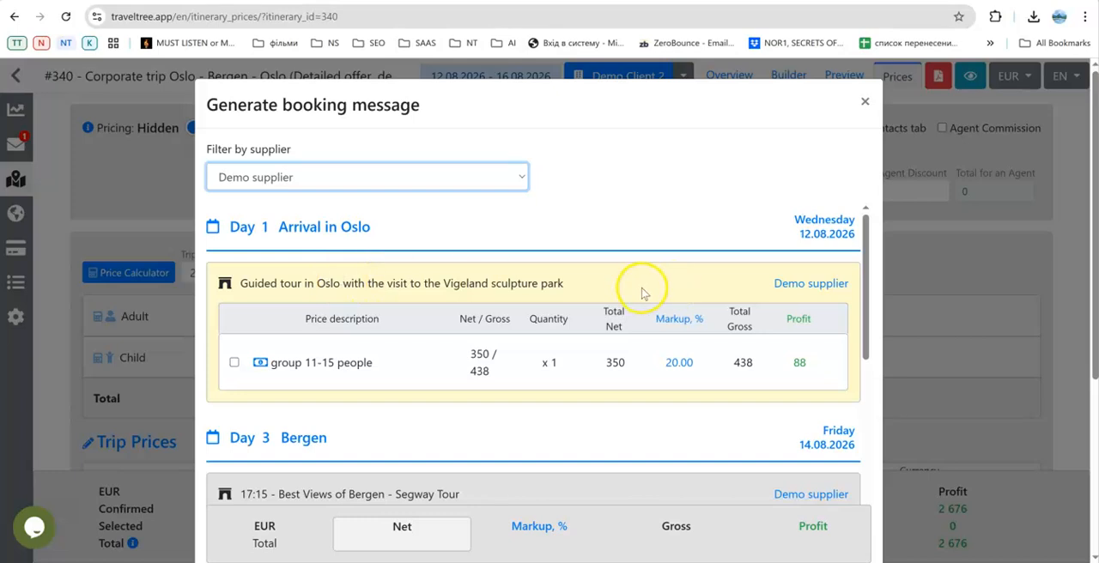
scroll(575, 286, down, 4)
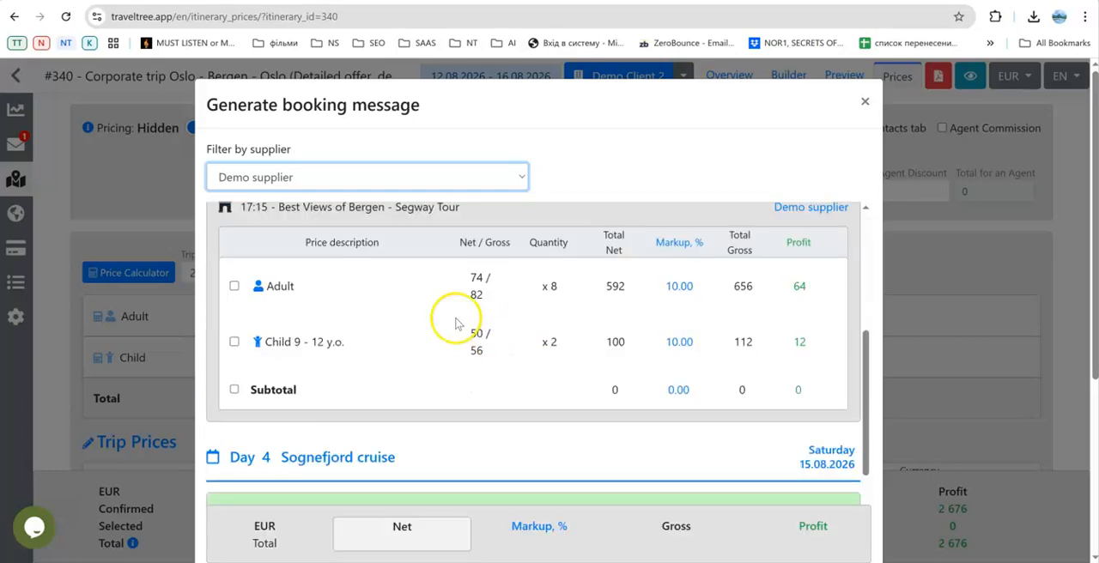
scroll(363, 272, up, 1)
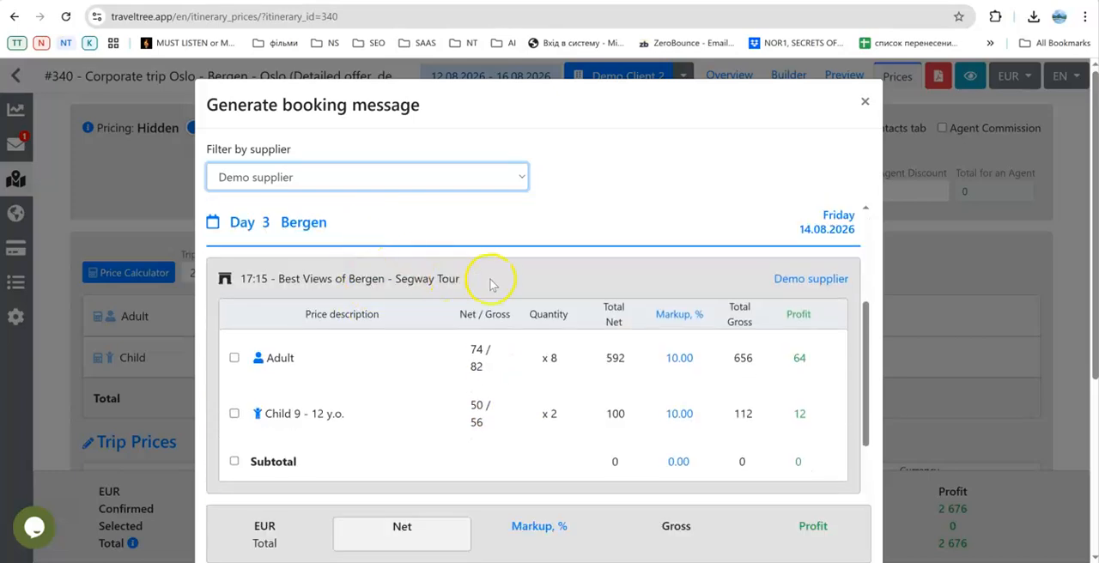
scroll(491, 285, down, 3)
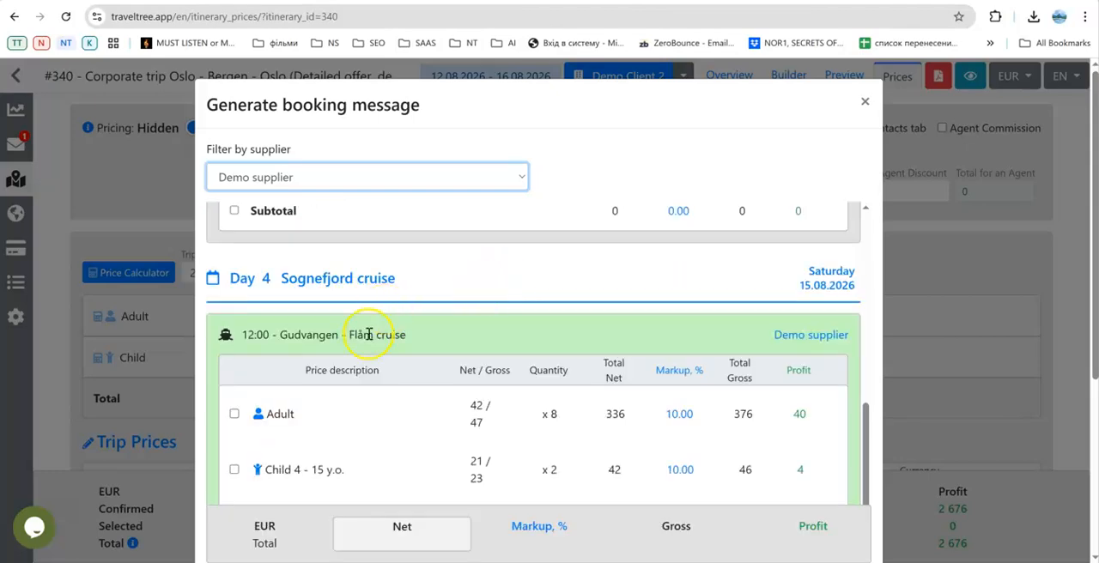
scroll(667, 365, down, 2)
Include the Adult and Child 9 - 12 y.o. prices of the Day 3 Best Views of Bergen - Segway Tour in the booking message.
scroll(655, 353, up, 4)
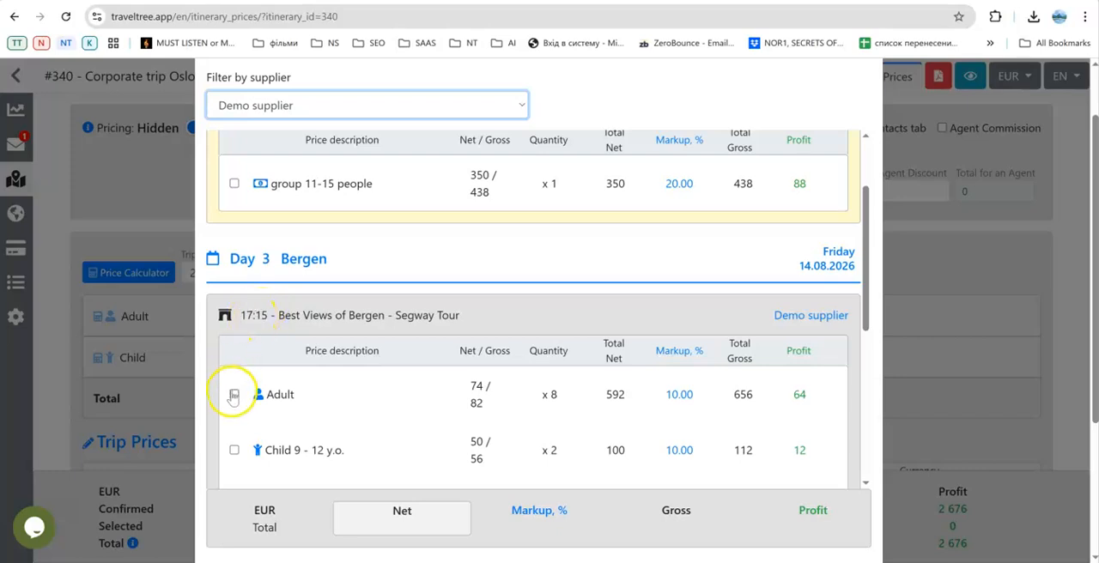
scroll(257, 320, down, 1)
click(235, 324)
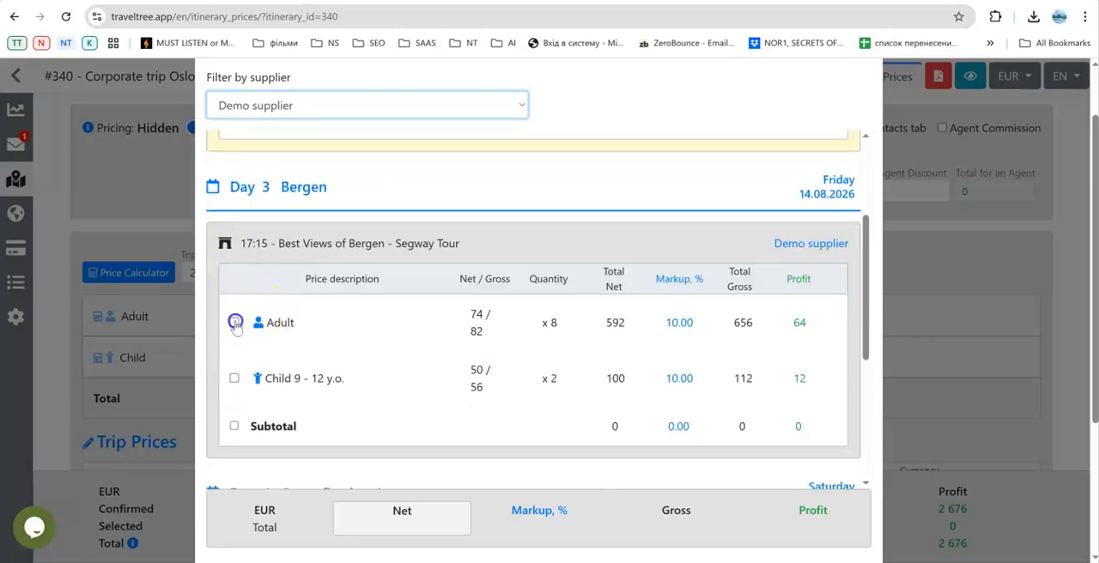
click(233, 379)
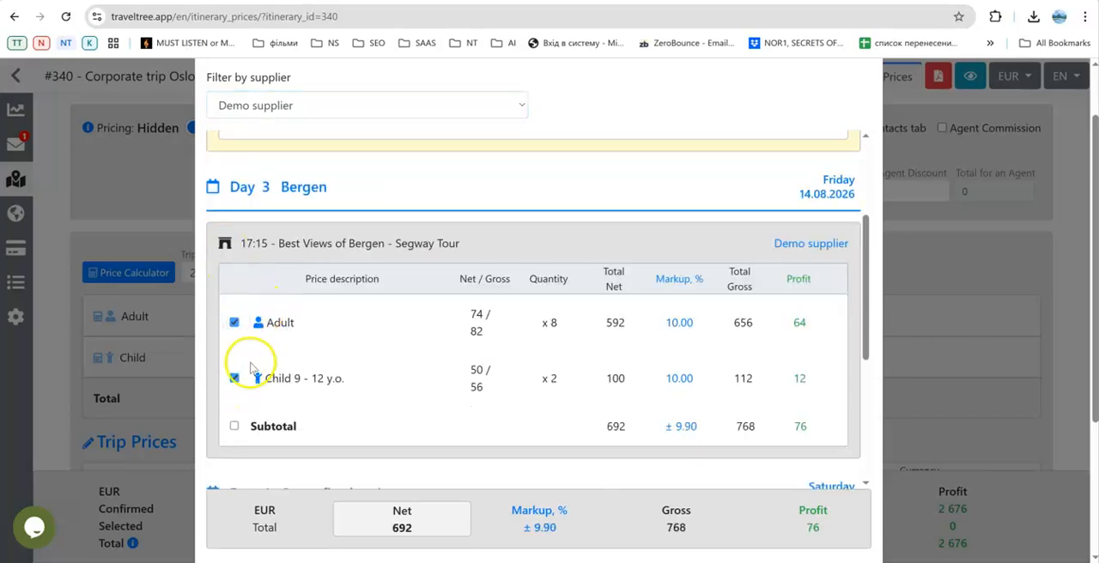
Read through the generated booking message, checking its reservation date, tour, prices, total and main tourist details.
scroll(247, 365, down, 1)
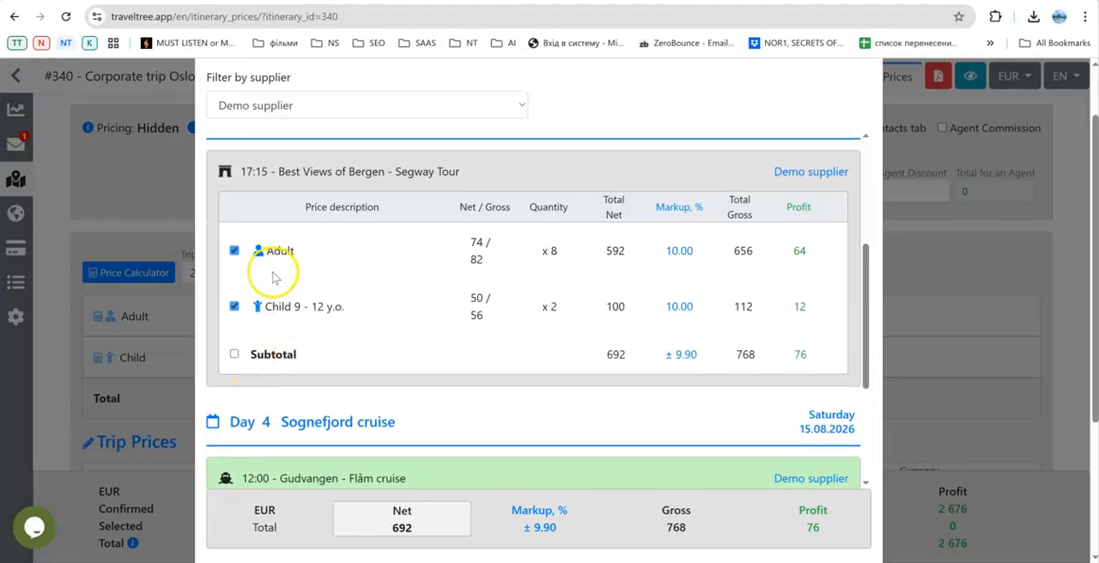
scroll(271, 277, down, 4)
scroll(372, 339, down, 2)
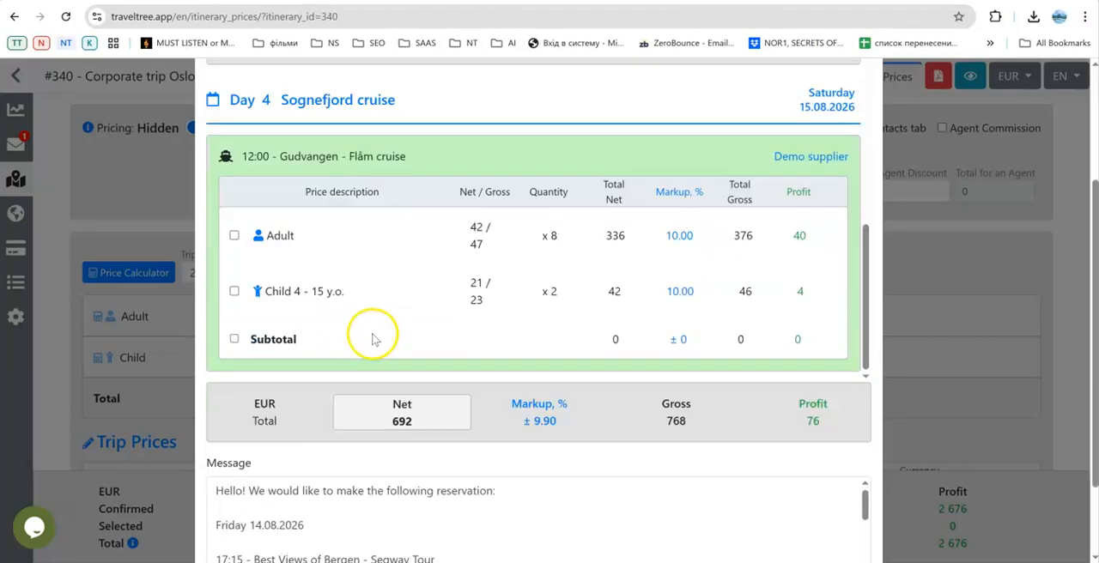
scroll(391, 347, down, 2)
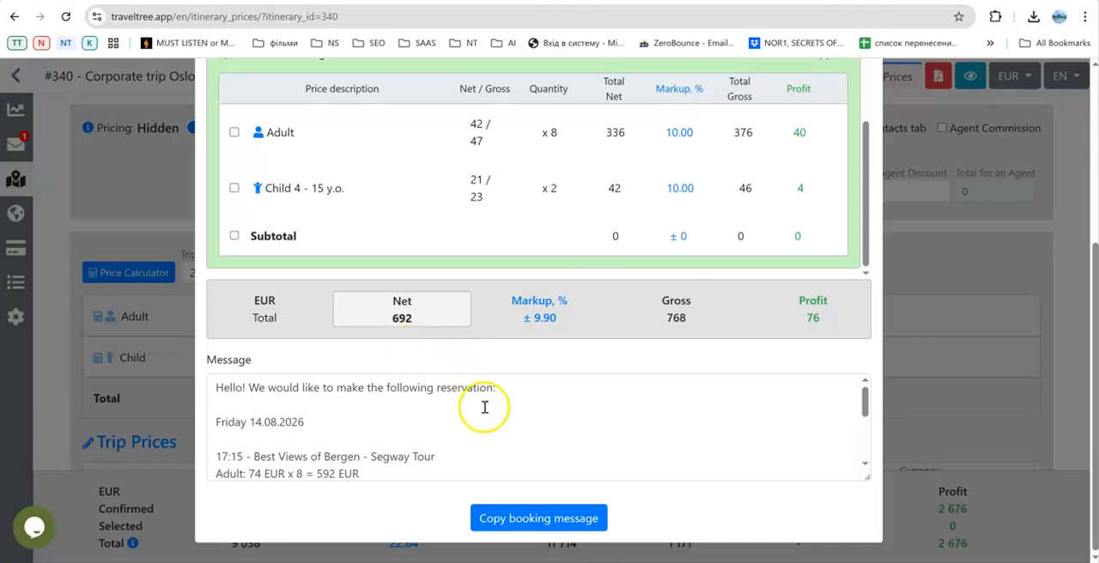
scroll(484, 407, down, 5)
scroll(484, 407, up, 5)
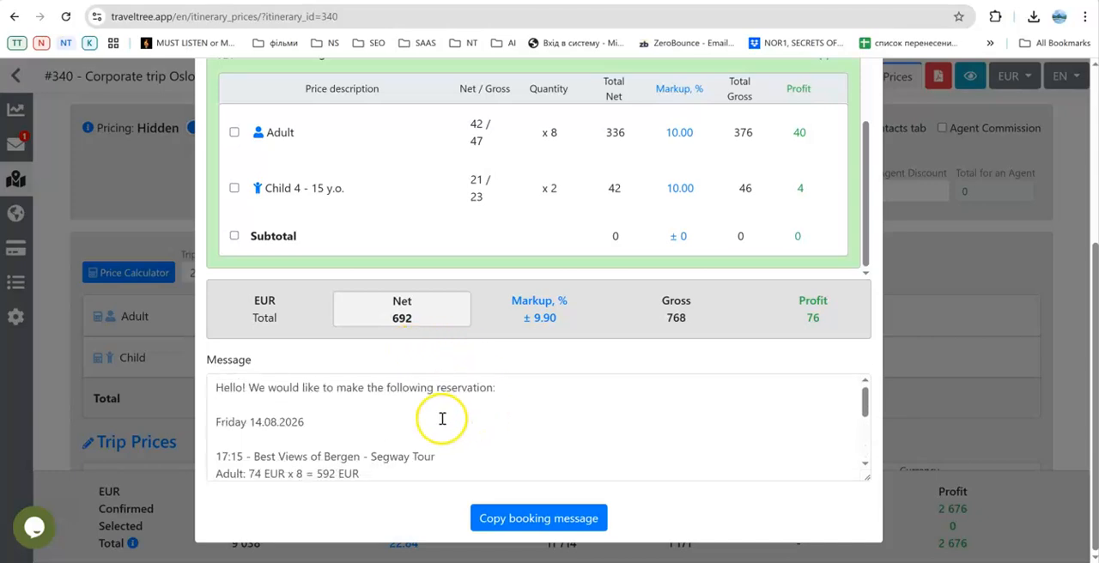
scroll(317, 393, down, 5)
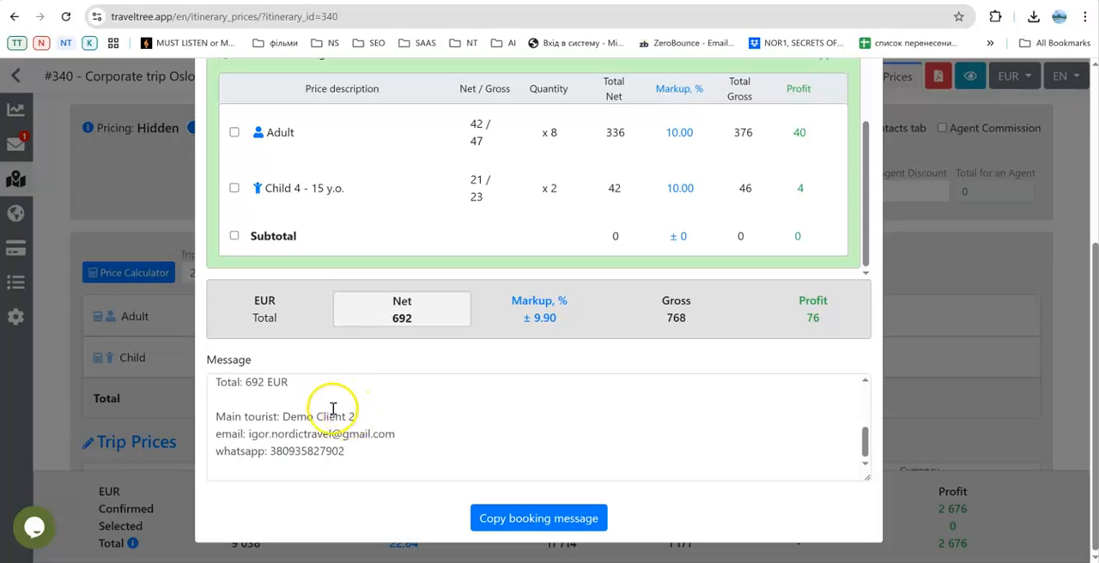
scroll(331, 407, up, 5)
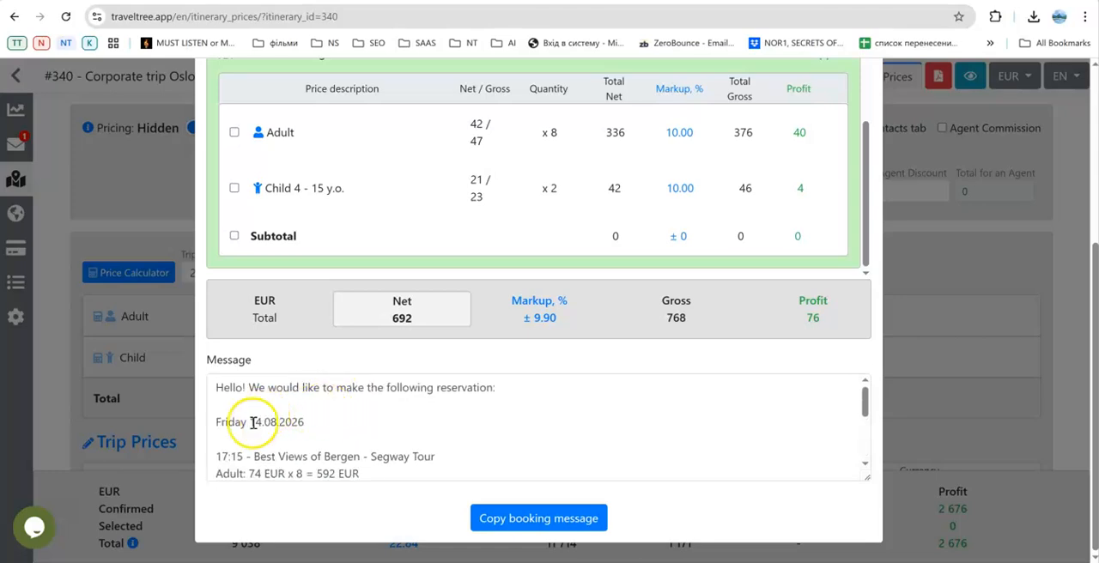
scroll(272, 428, down, 2)
scroll(272, 428, down, 1)
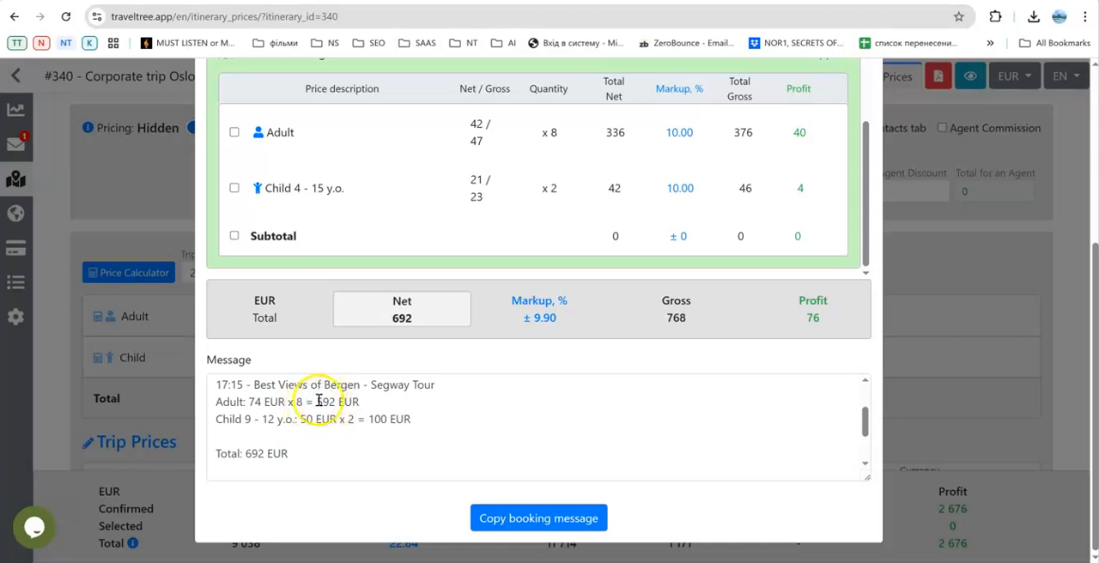
click(374, 415)
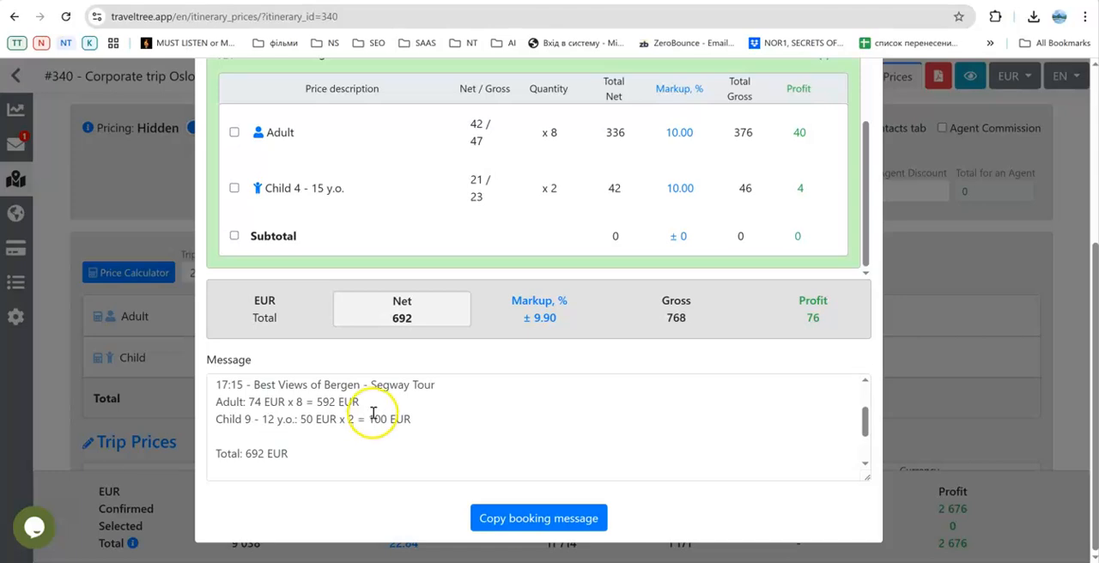
scroll(344, 416, down, 2)
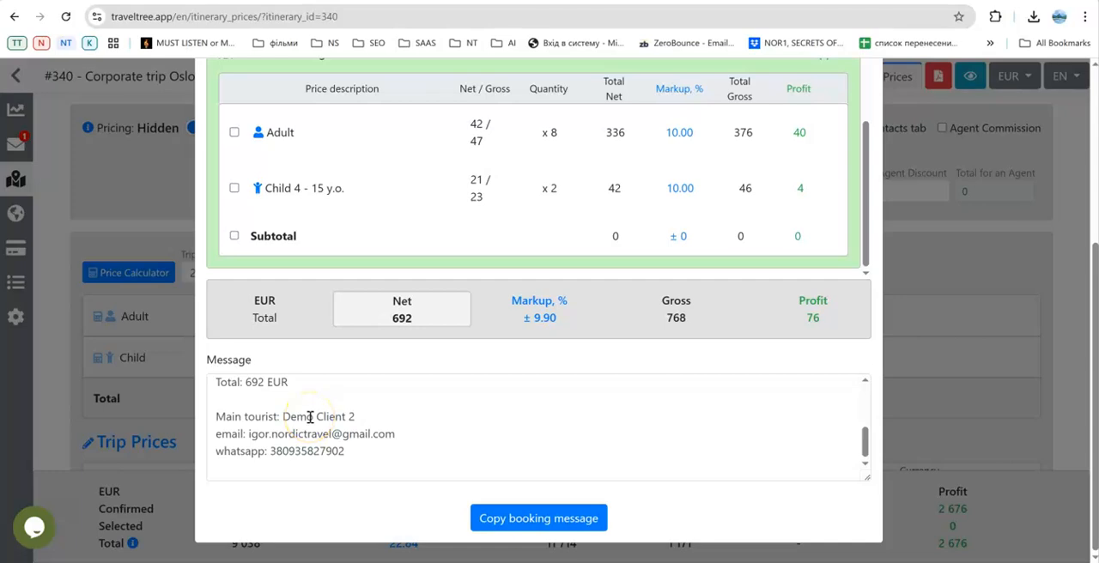
Delete the main tourist's name and contact details from the booking message, then copy the message and close the generator.
drag(213, 417, 386, 452)
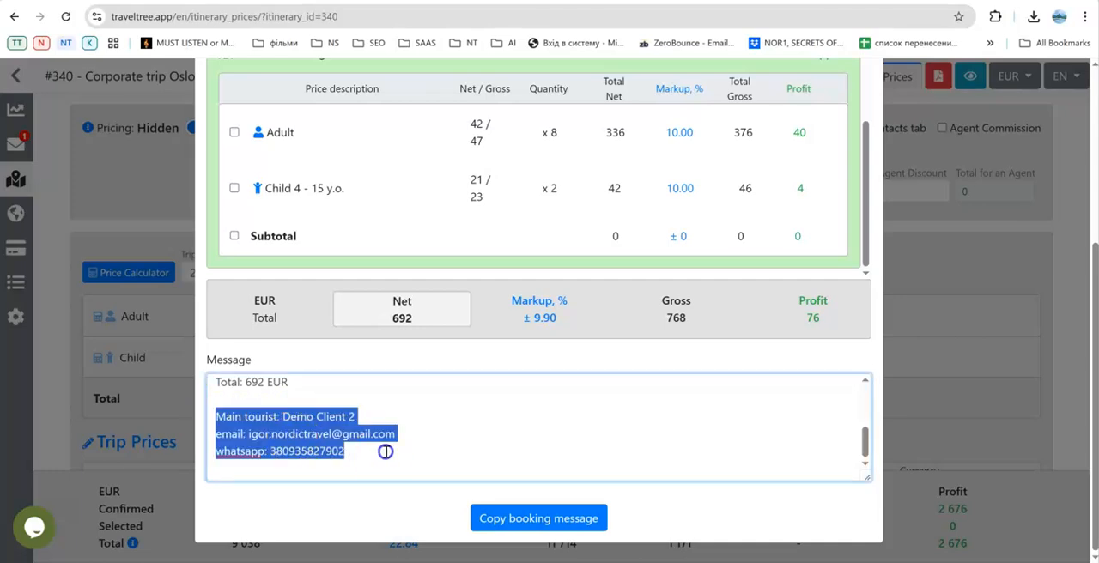
key(BackSpace)
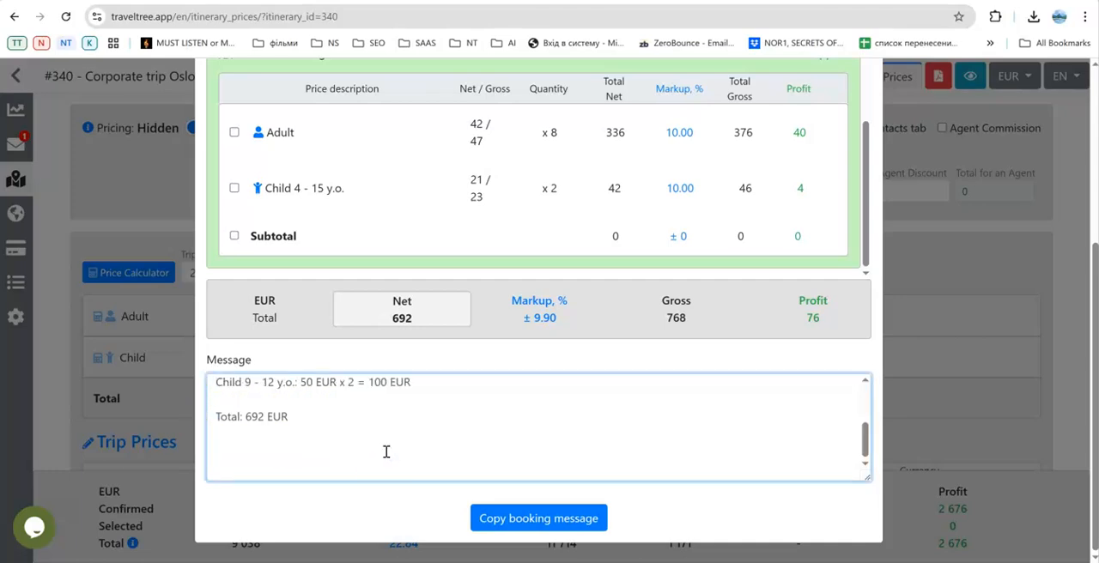
click(528, 520)
click(528, 520)
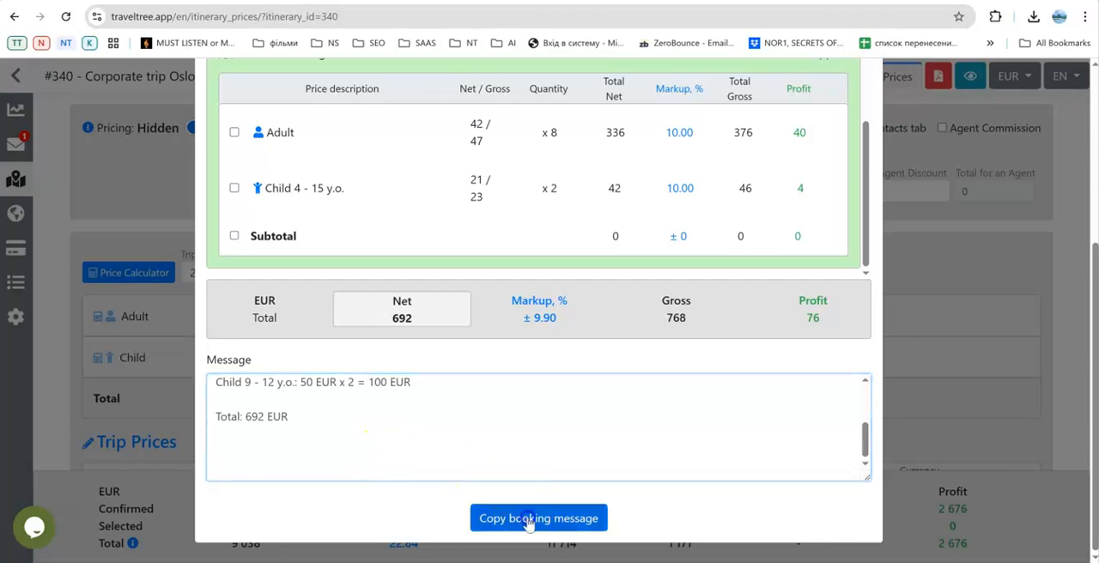
click(675, 109)
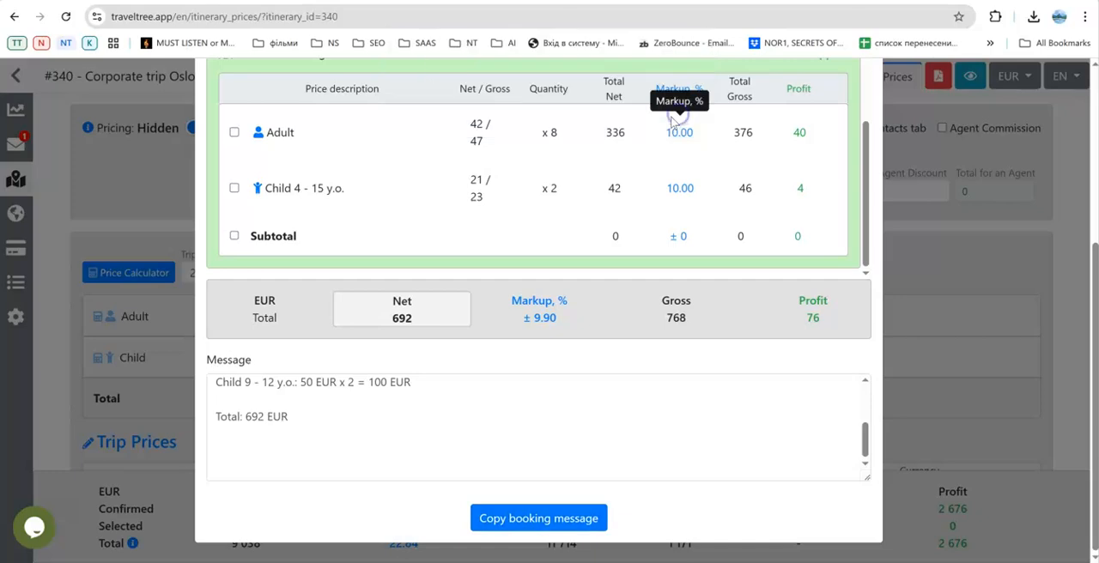
scroll(713, 230, down, 3)
scroll(721, 233, up, 10)
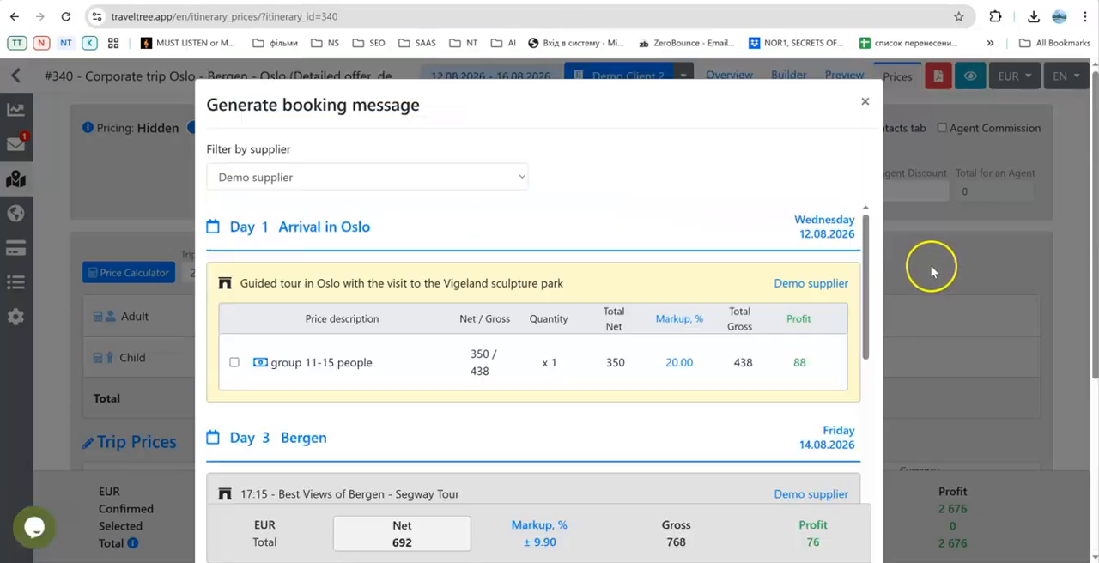
click(865, 102)
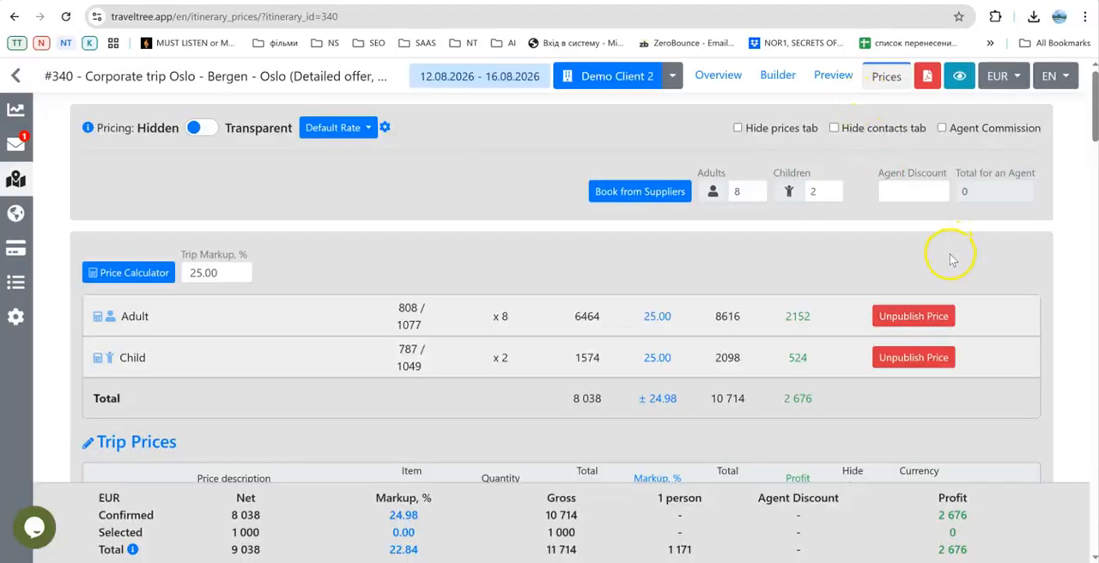
Review the offer's trip prices, inclusions and exclusions, and the Day 1 and Day 2 itinerary prices.
scroll(951, 259, down, 8)
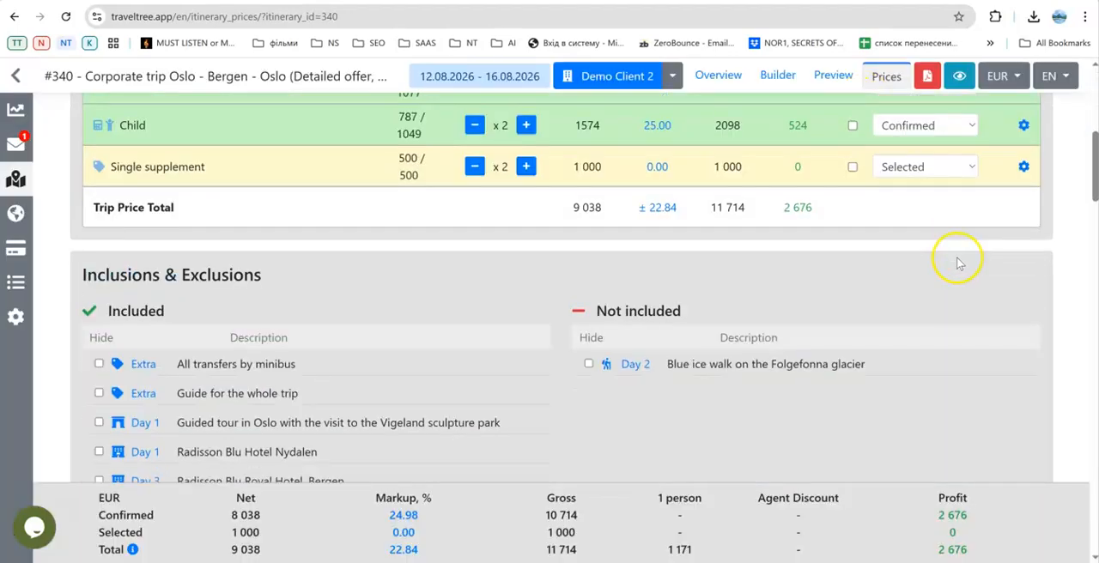
scroll(957, 262, down, 10)
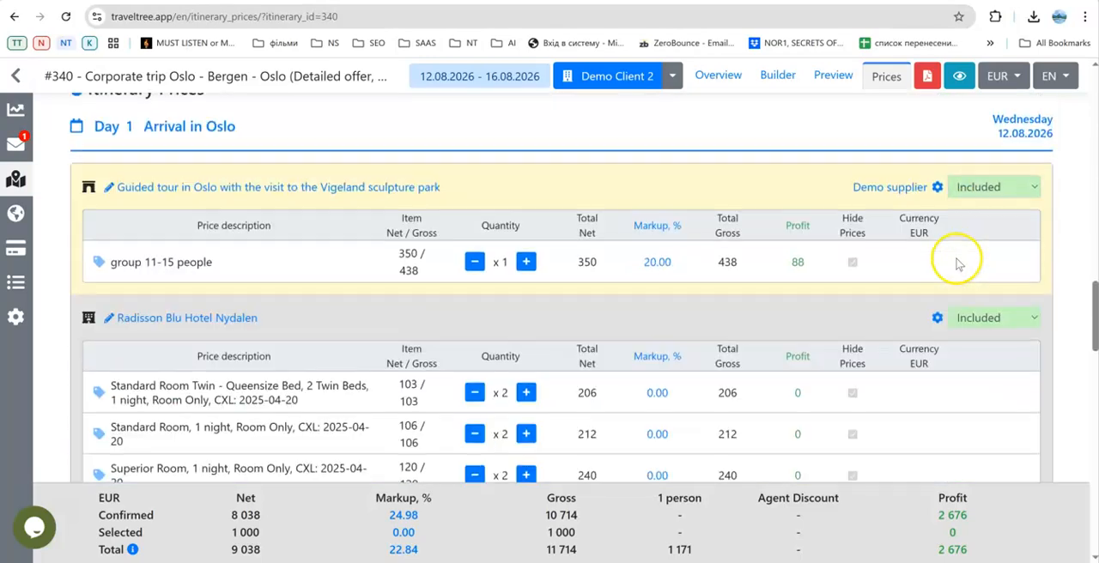
scroll(958, 264, down, 1)
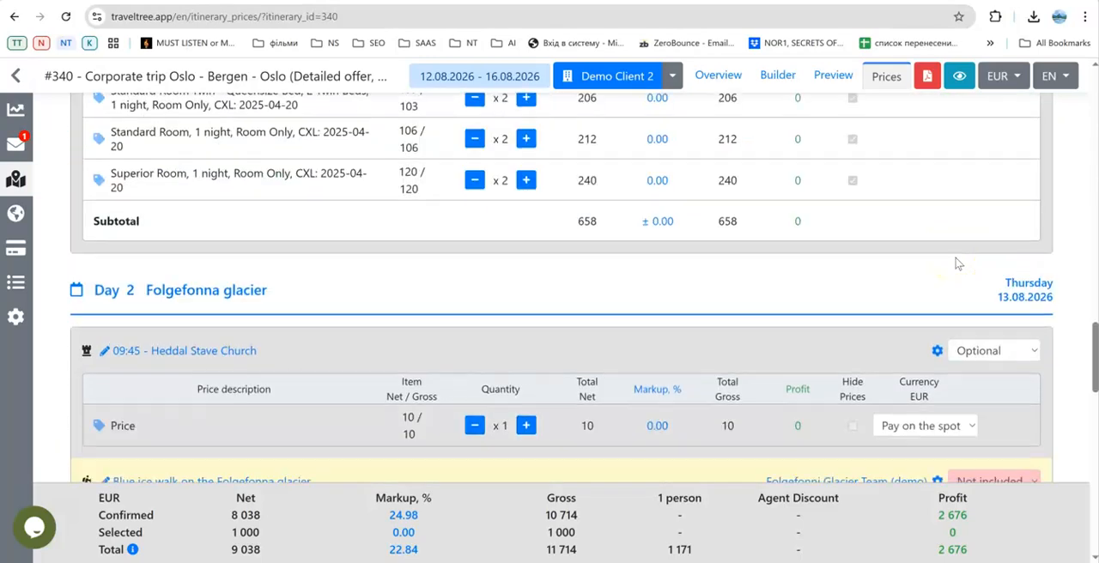
scroll(956, 261, up, 4)
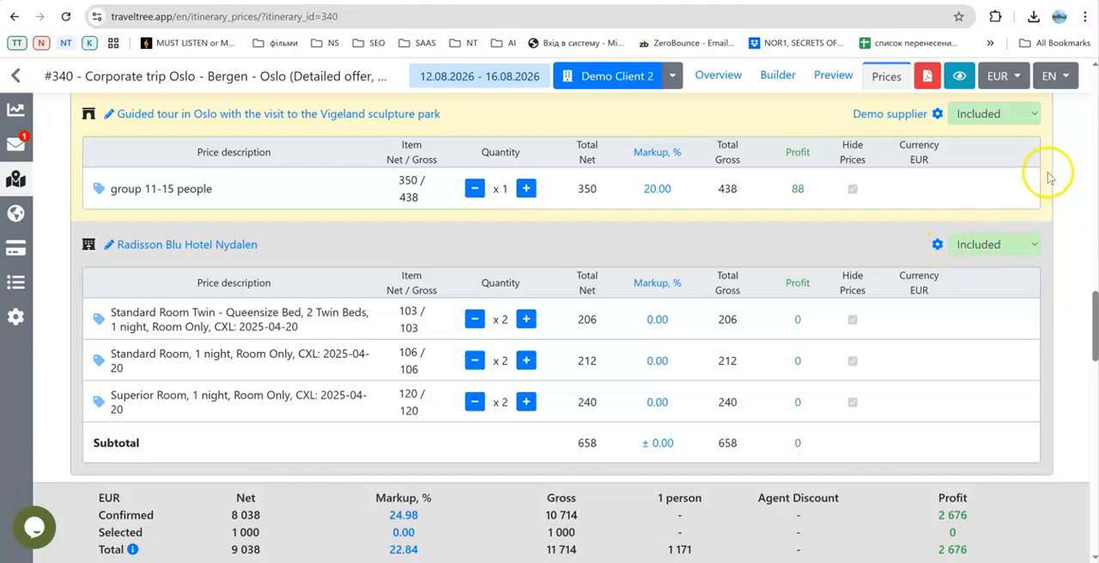
scroll(1048, 177, up, 1)
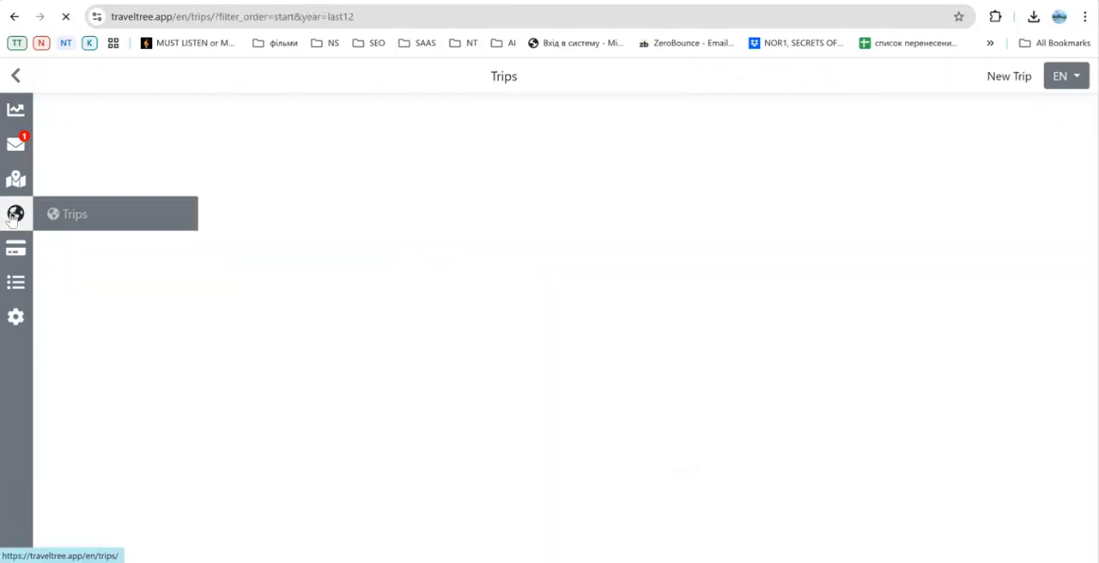
Look at the conversion options for the Corporate trip Oslo - Bergen - Oslo (Detailed offer, demo), and dismiss them without saving.
click(16, 189)
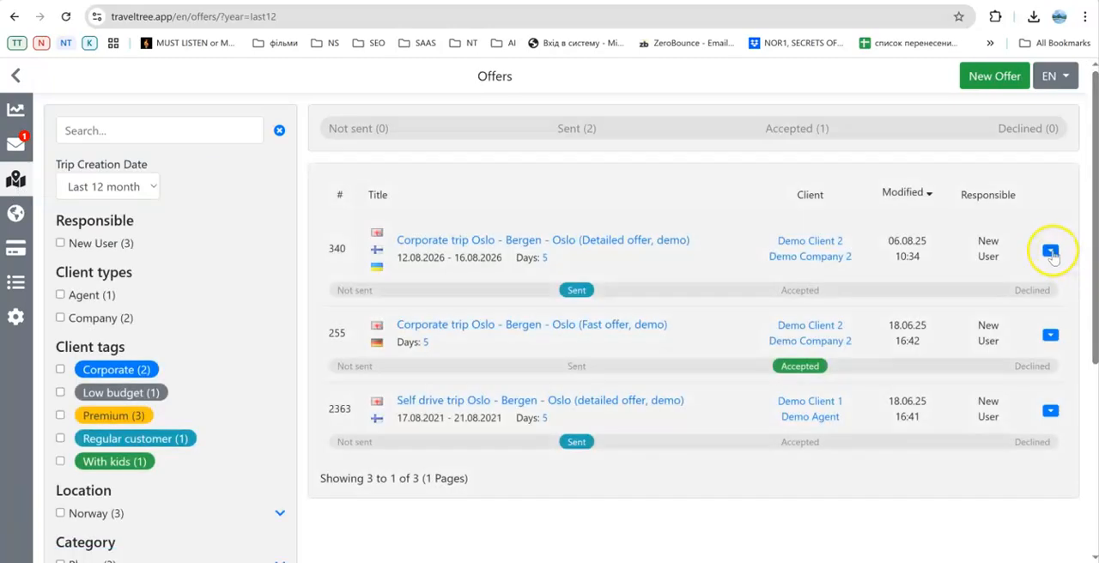
click(1050, 251)
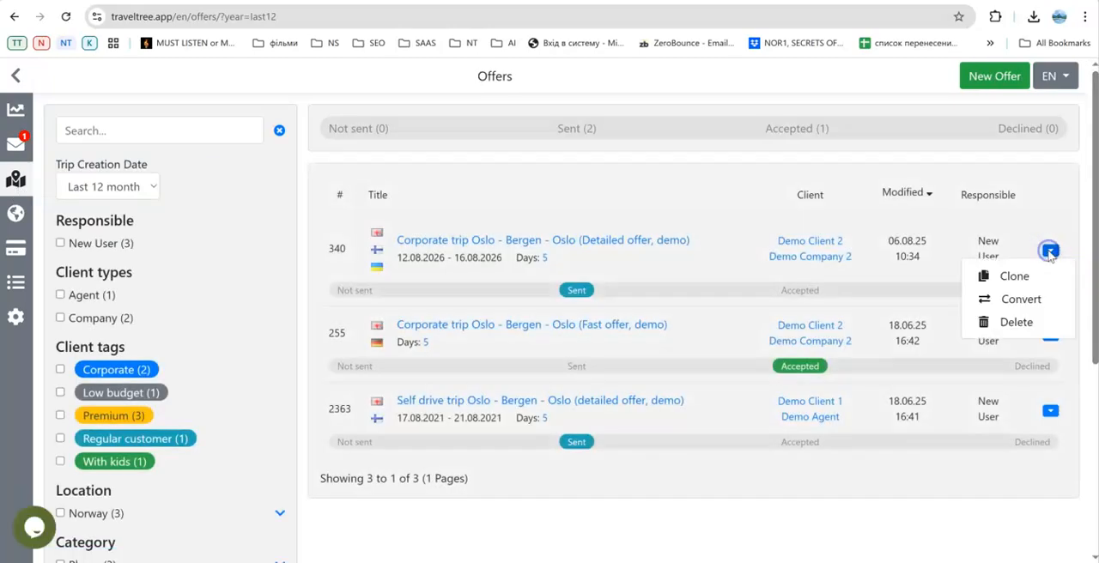
click(1020, 299)
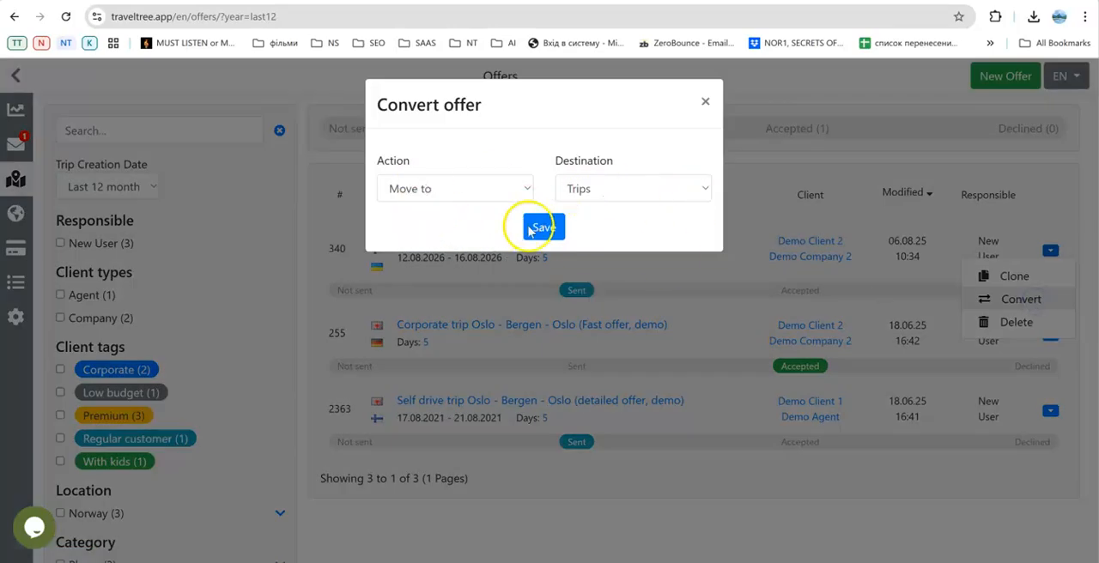
click(93, 211)
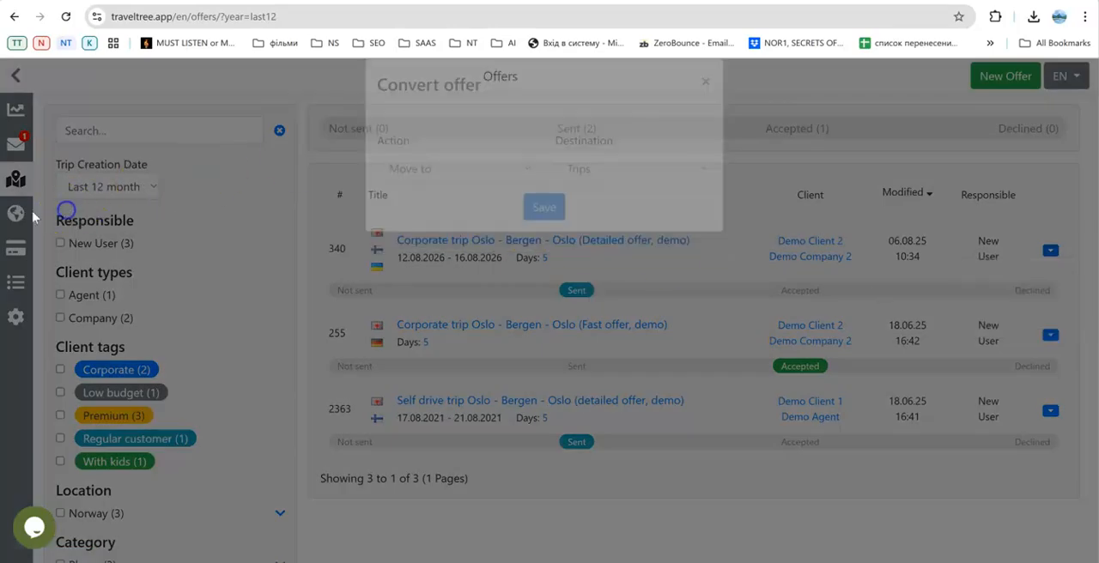
Open the payments to suppliers of the Norway Private Tour without a Car (demo) trip.
click(17, 214)
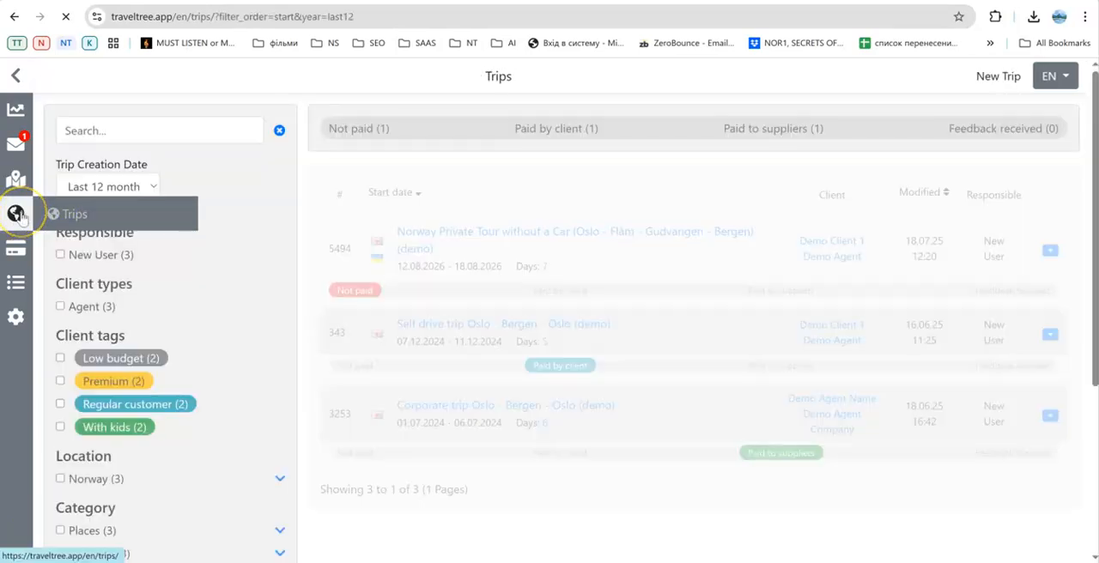
click(456, 232)
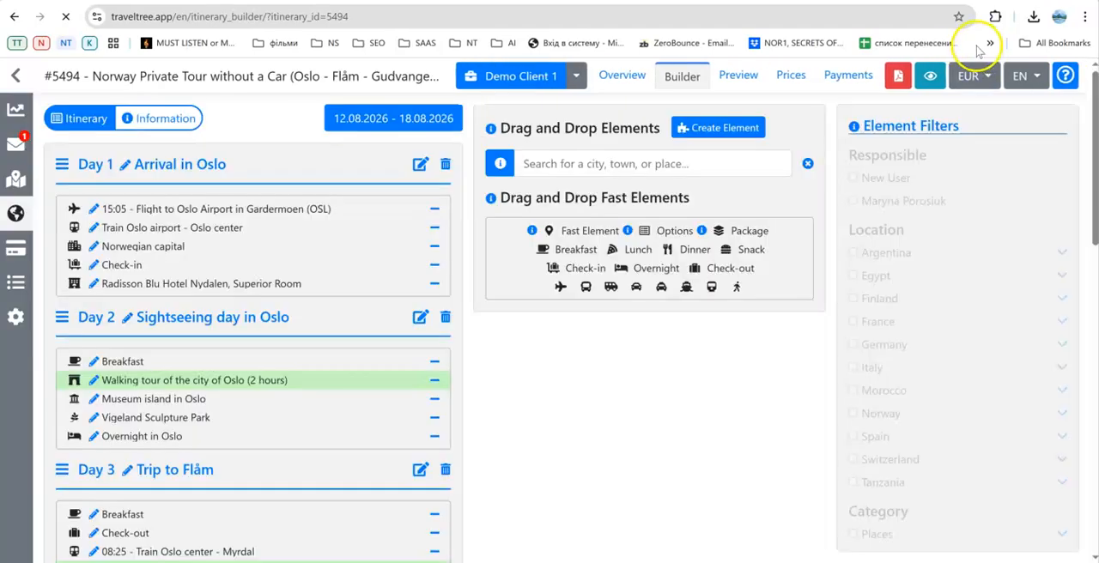
click(842, 83)
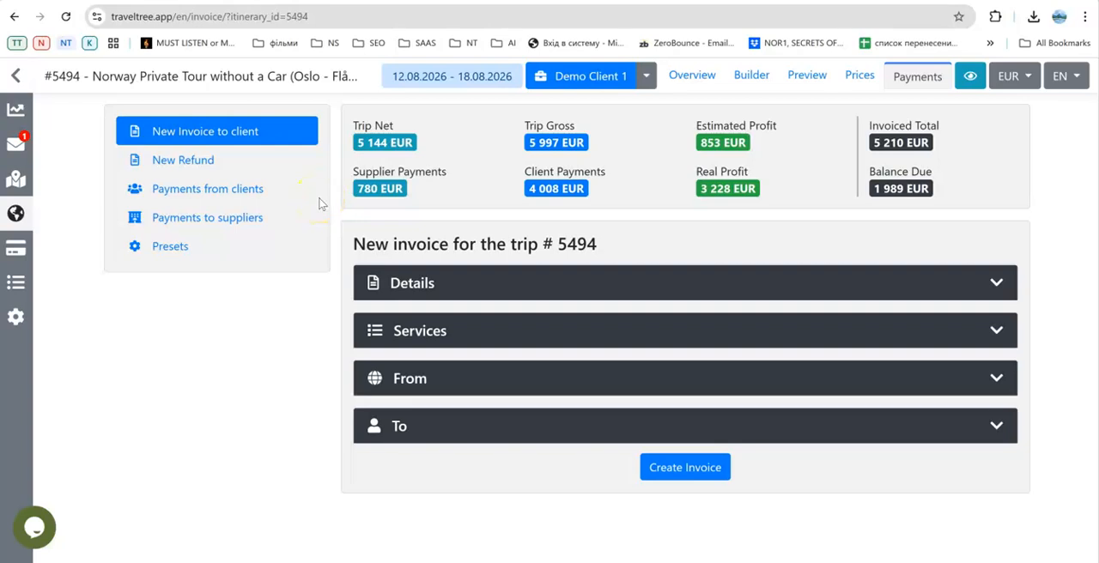
click(249, 218)
click(245, 218)
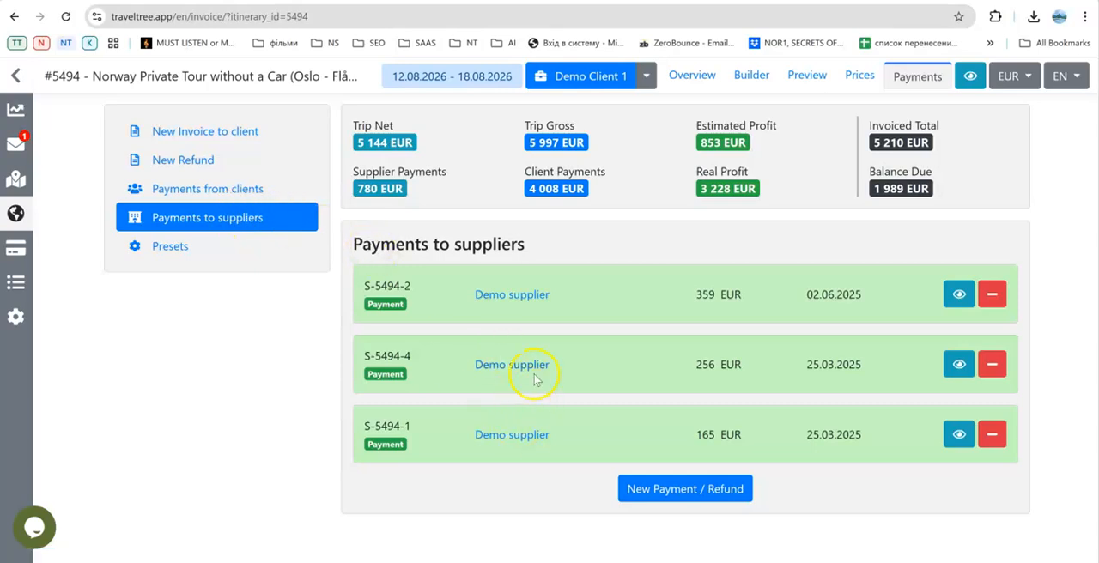
click(694, 492)
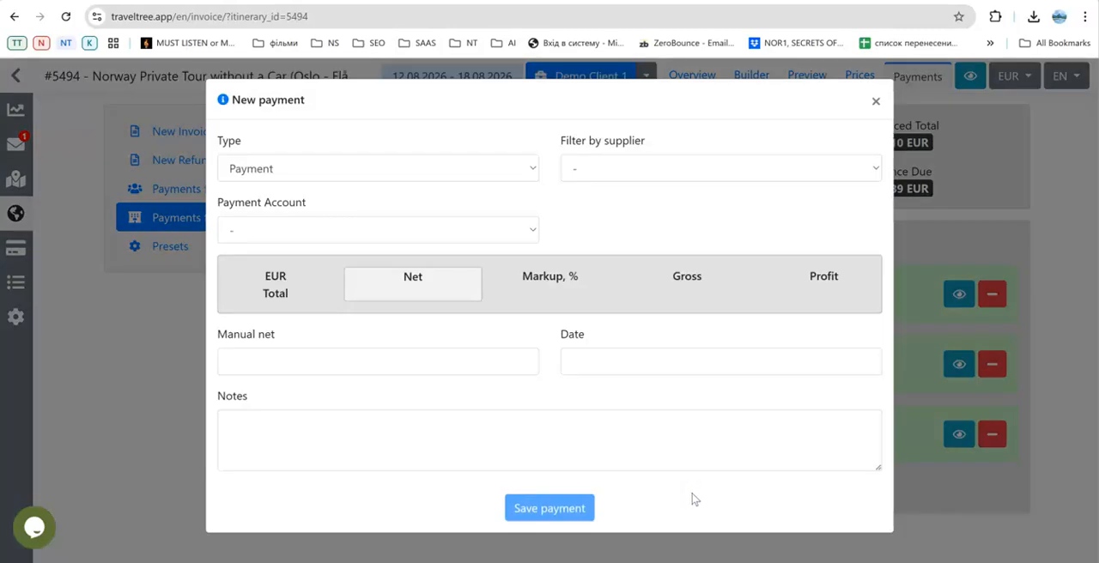
click(628, 166)
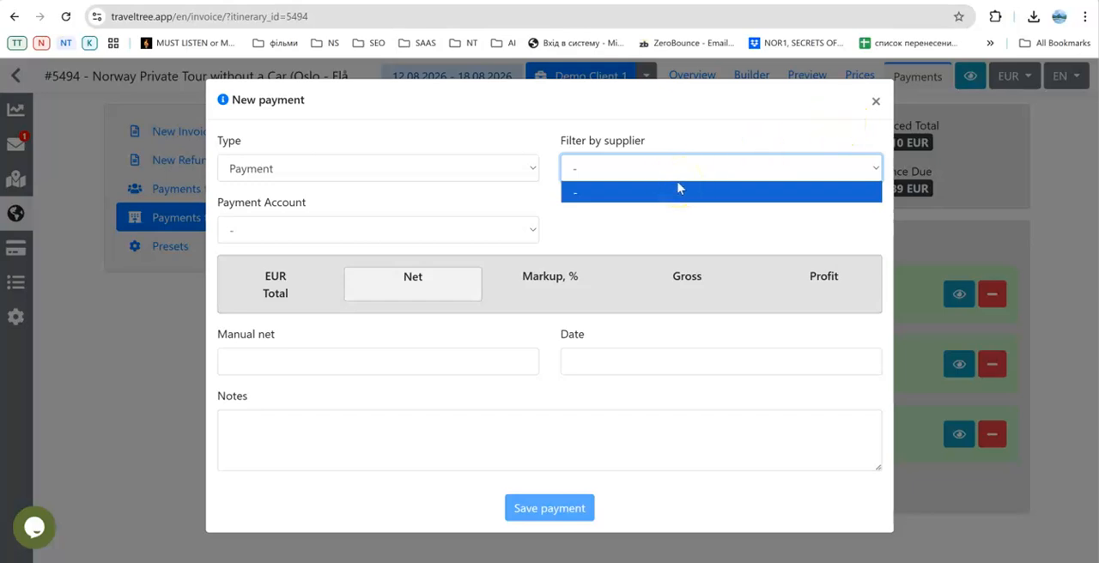
click(876, 102)
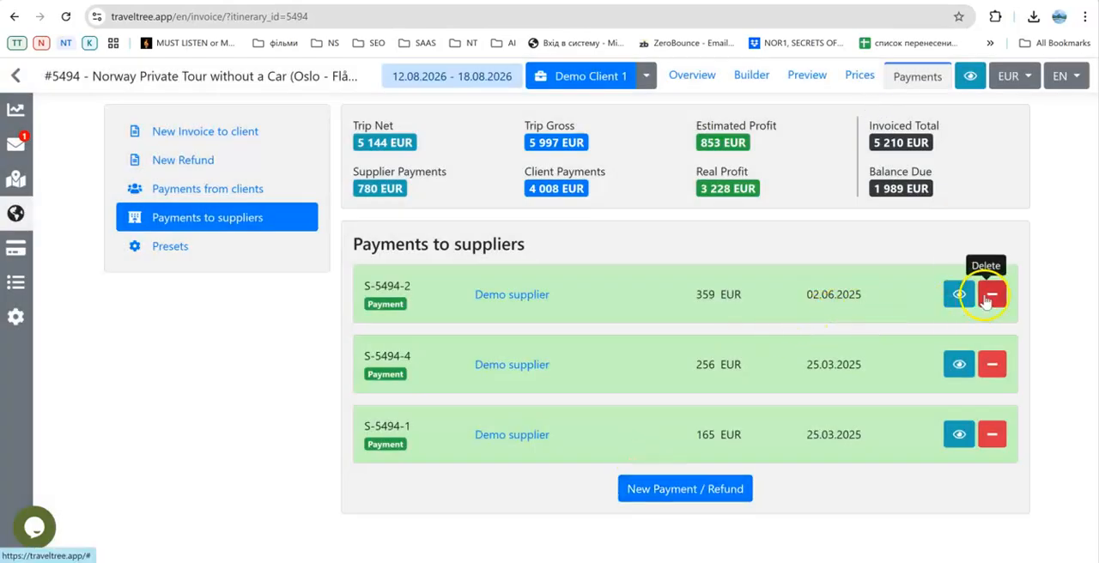
Delete the 359 EUR supplier payment dated 02.06.2025 and reload the trip's payments page.
click(994, 296)
click(615, 110)
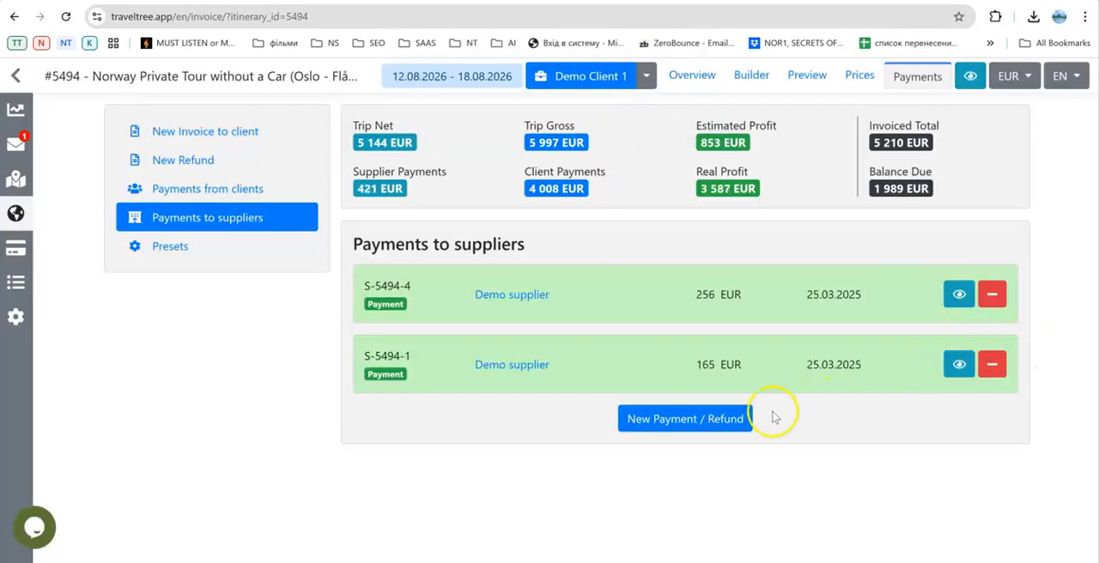
click(68, 19)
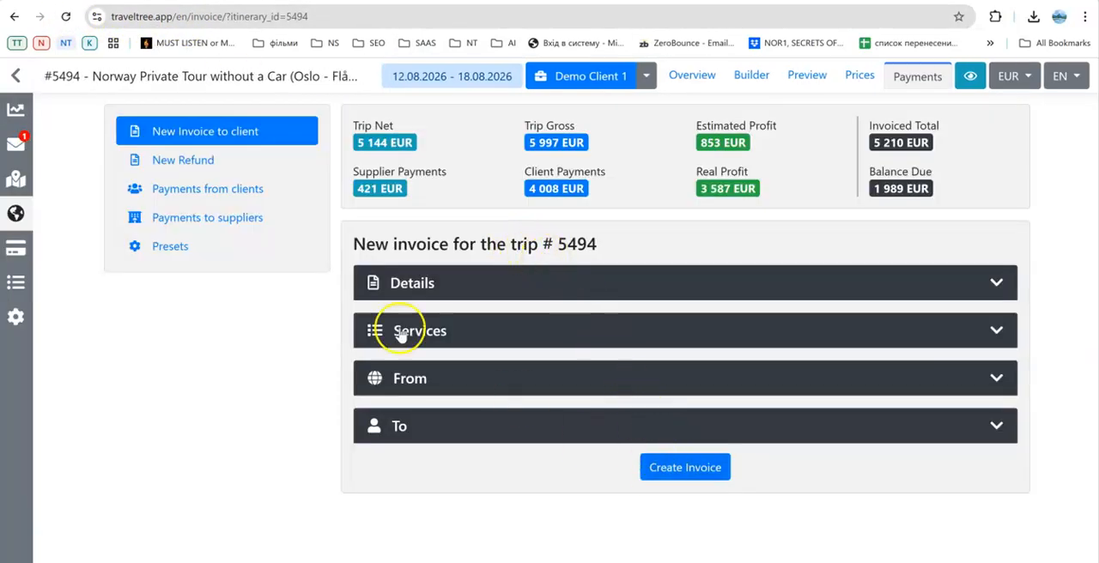
Start a new supplier payment for the trip and filter its services by Demo supplier.
click(221, 217)
click(678, 418)
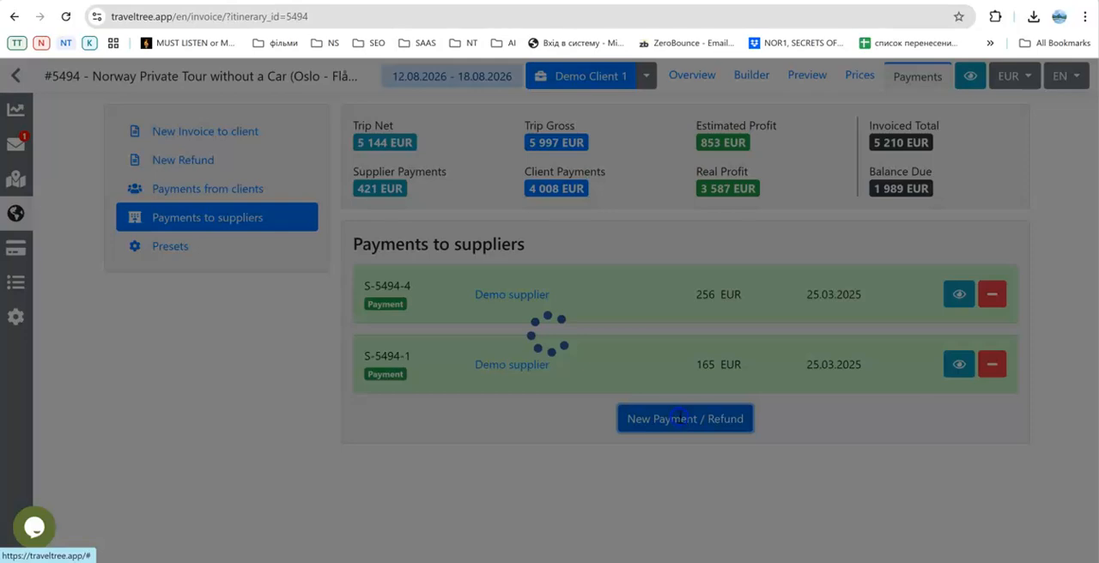
click(624, 171)
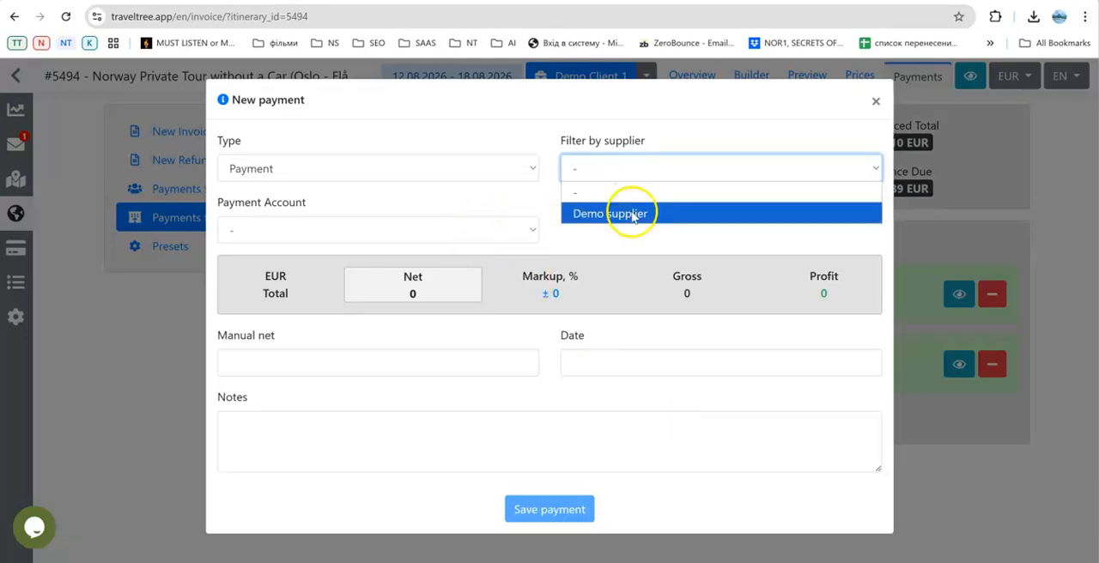
click(633, 214)
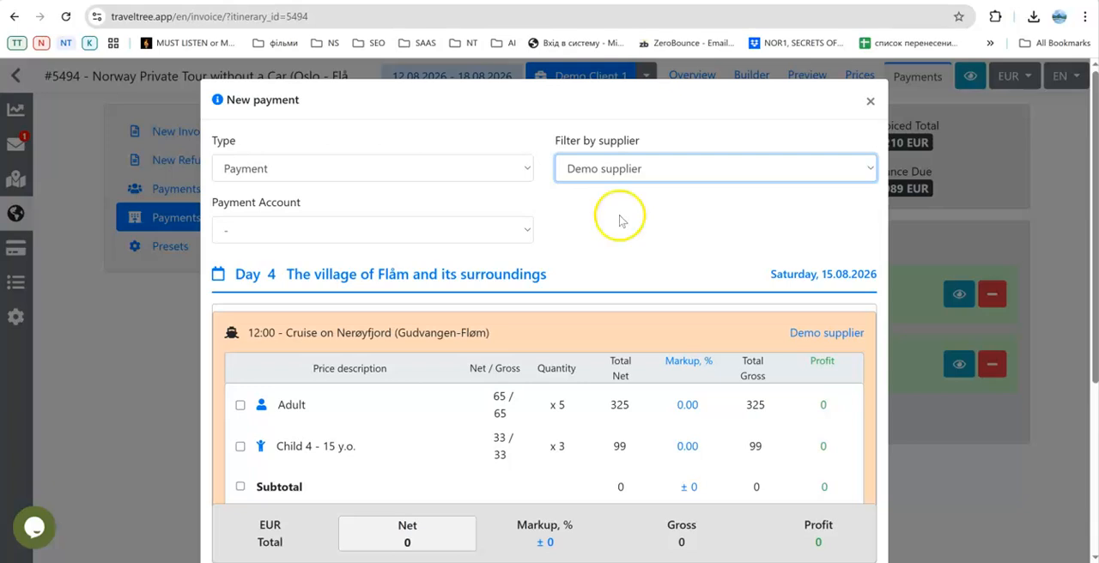
Include all prices of the Day 4 Cruise on Nerøyfjord in the payment, and view the date calendar without choosing a date.
scroll(612, 225, down, 1)
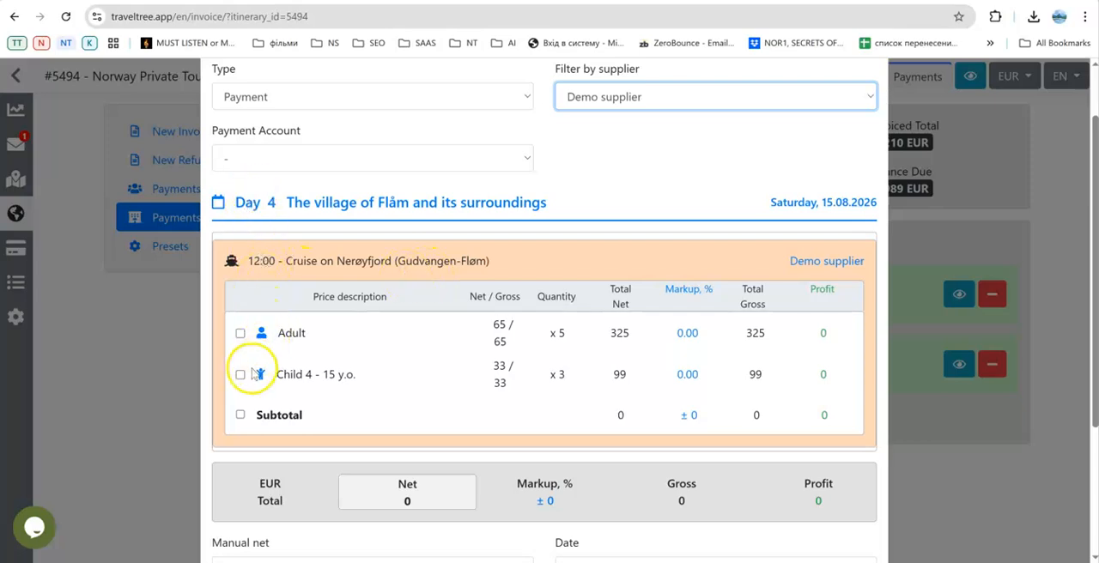
click(240, 415)
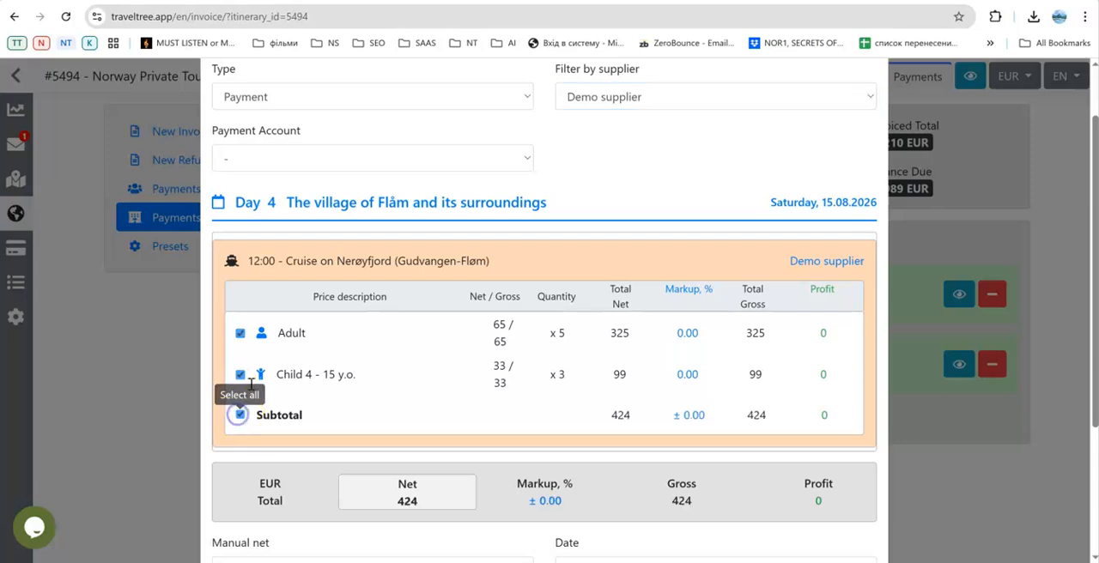
scroll(278, 294, down, 3)
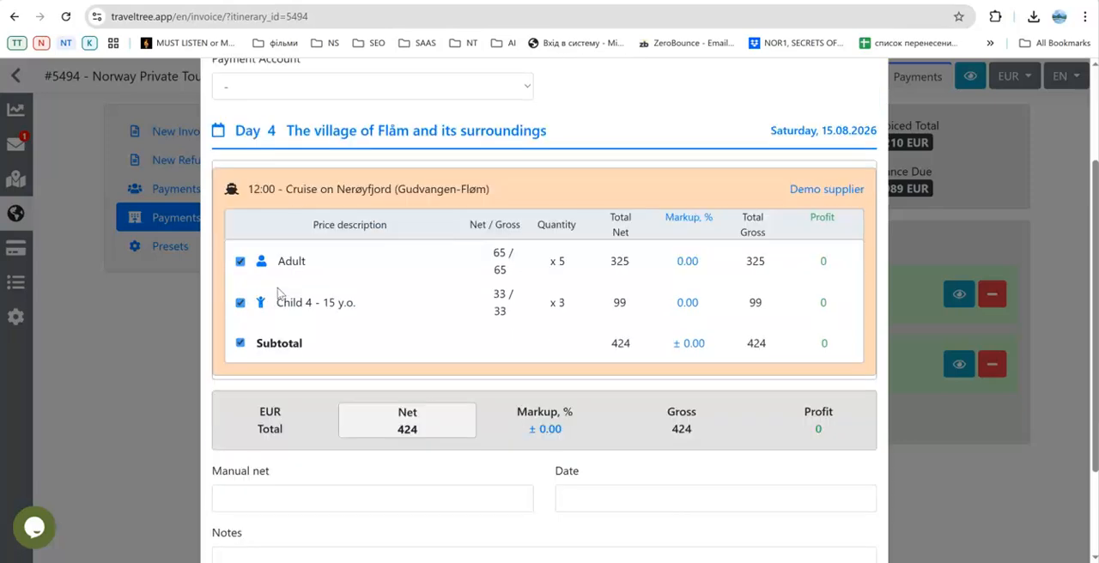
click(308, 381)
scroll(308, 382, up, 3)
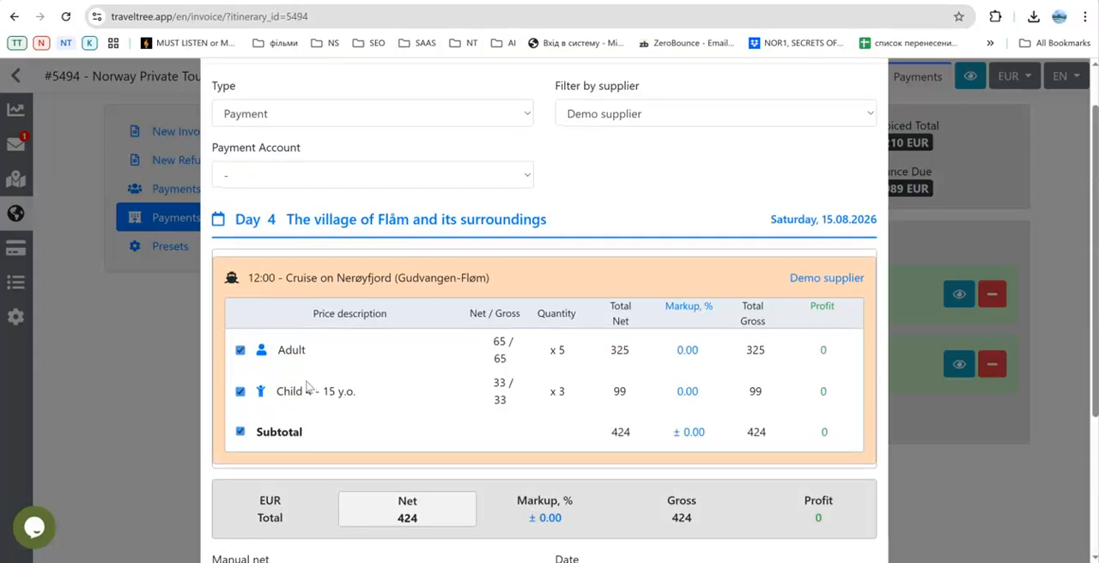
scroll(306, 384, down, 3)
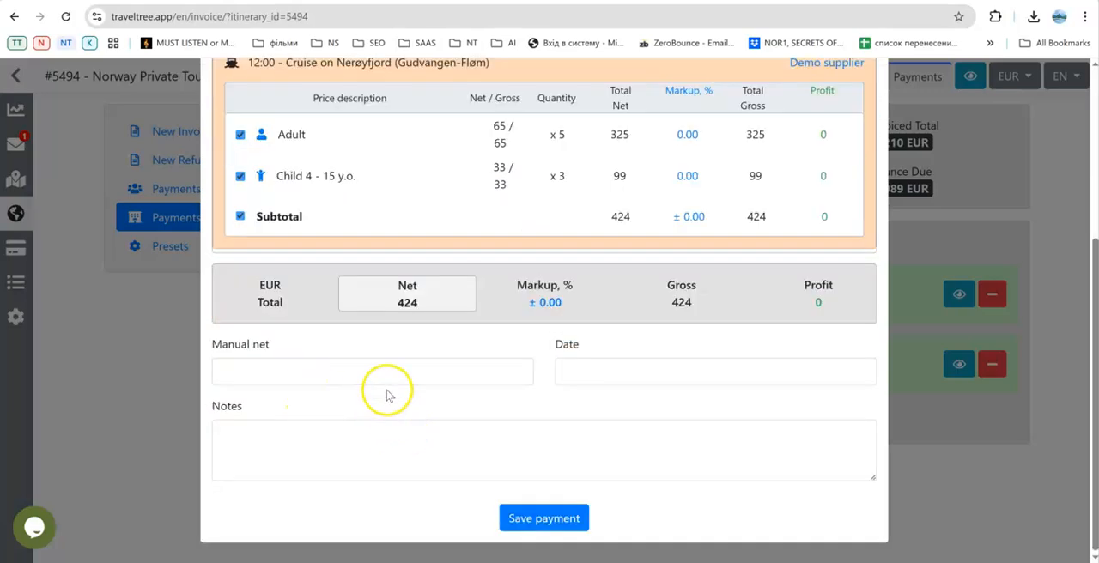
click(622, 371)
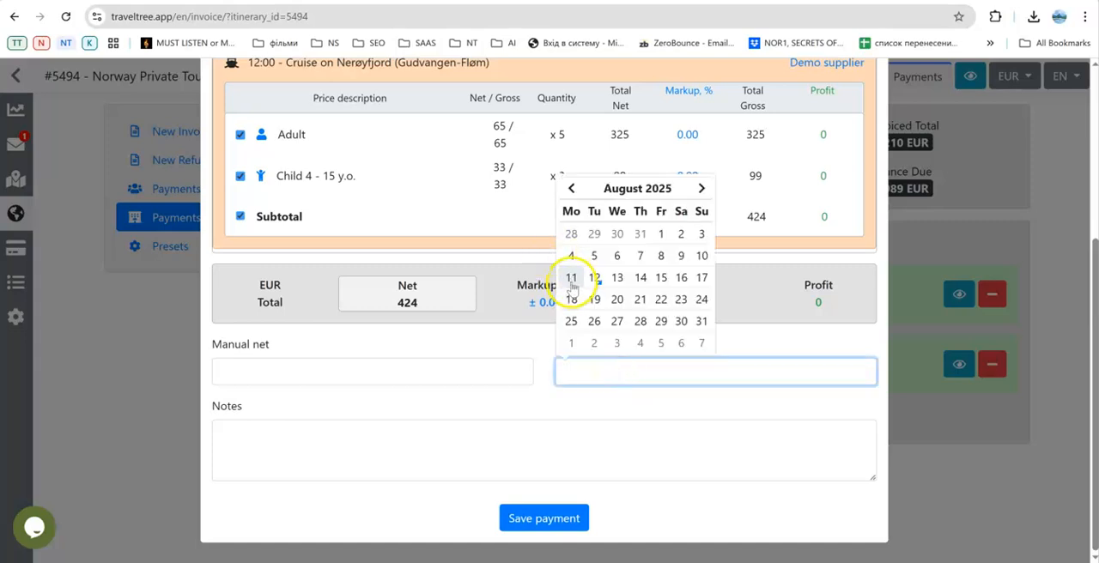
click(499, 348)
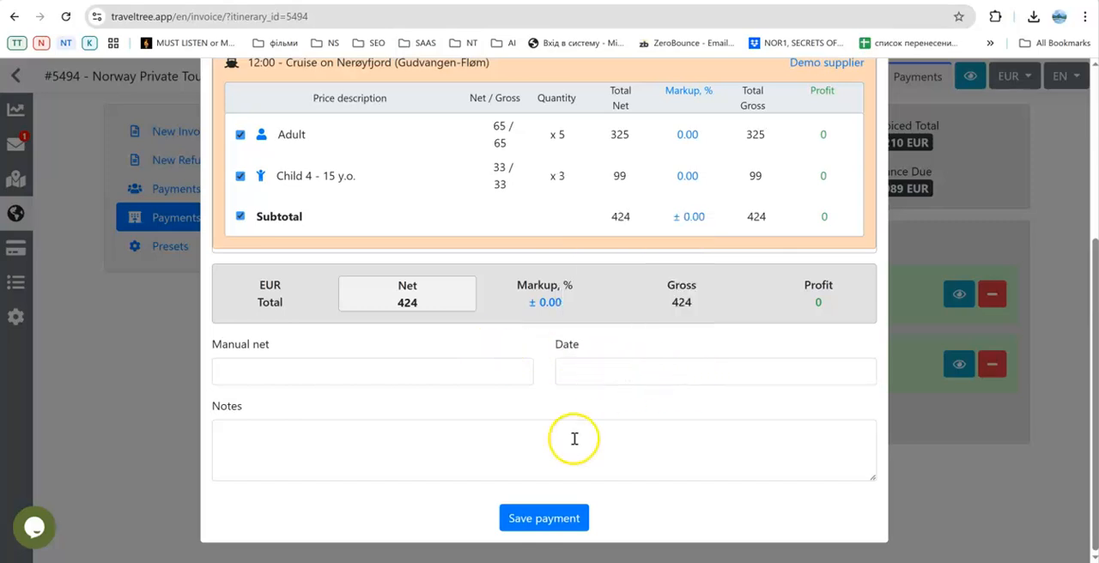
Set the payment account to Your Company Name.
scroll(507, 434, up, 2)
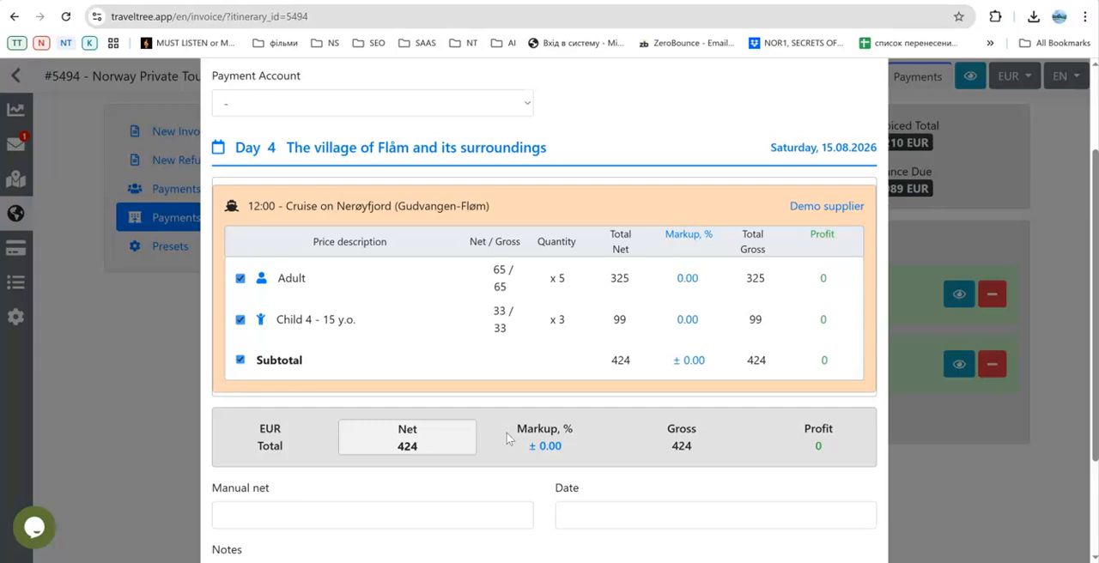
scroll(507, 432, up, 1)
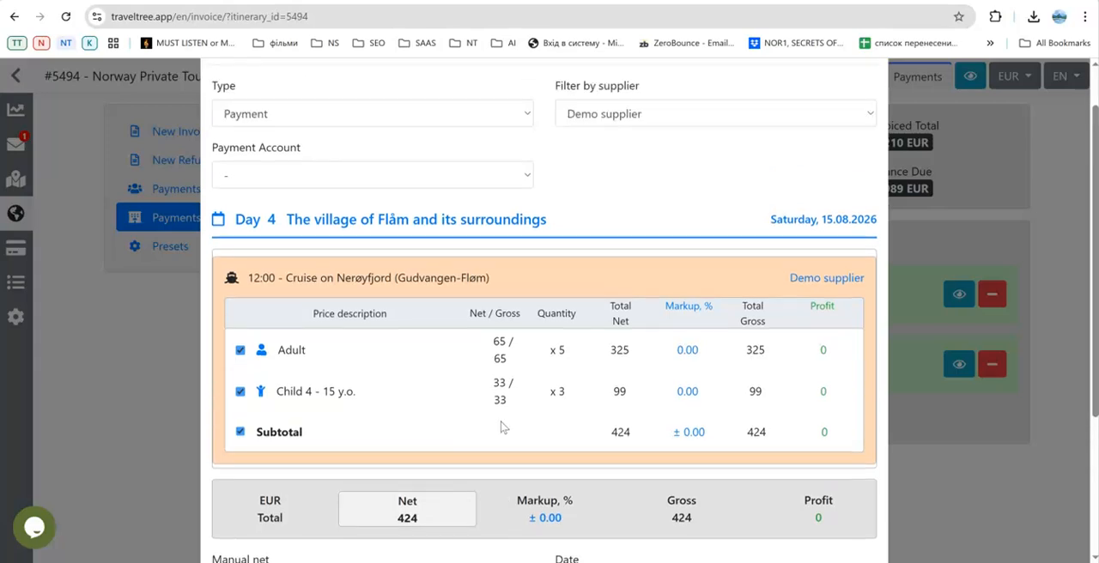
click(513, 183)
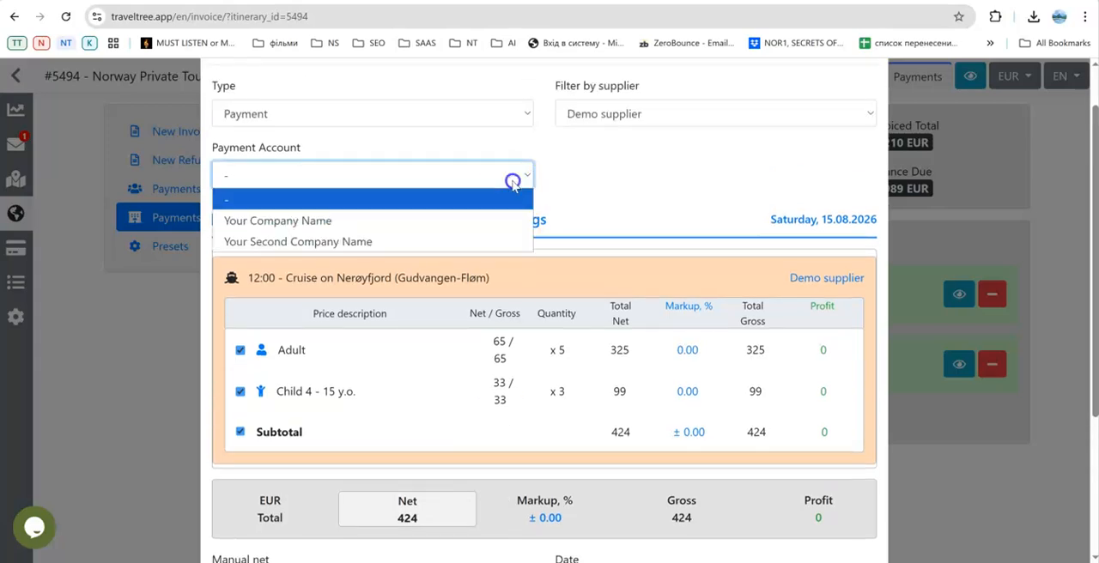
click(449, 223)
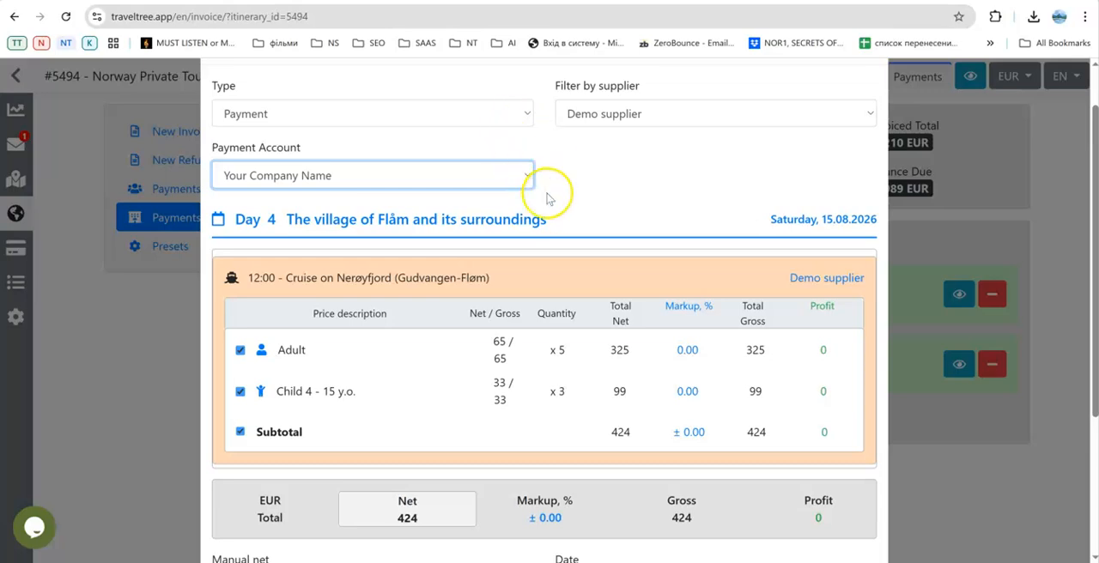
Change the new supplier payment's type to Refund and filter its services by Demo supplier.
scroll(553, 197, up, 1)
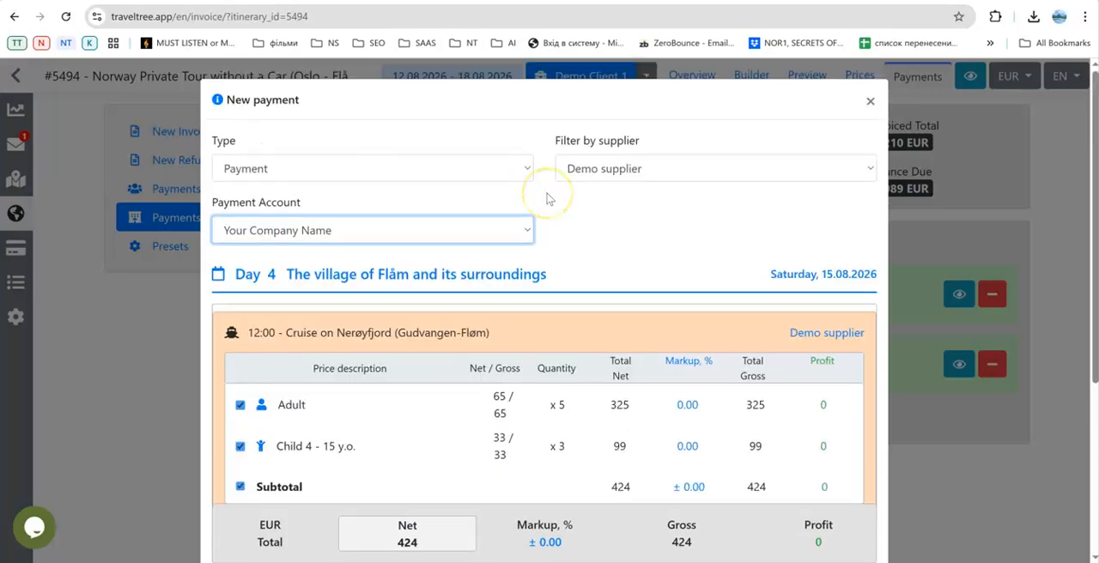
click(499, 176)
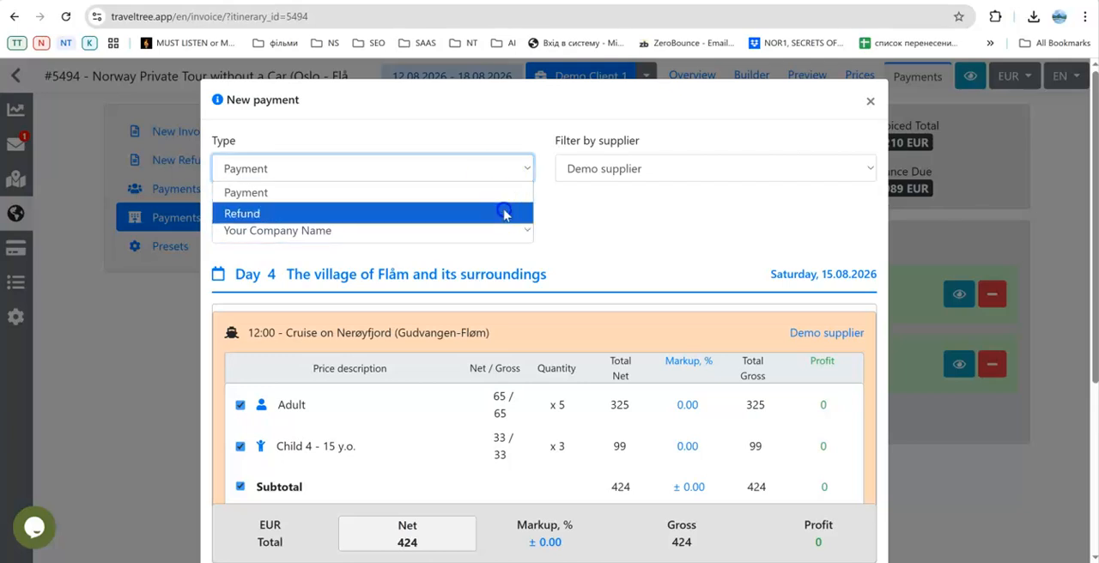
click(504, 213)
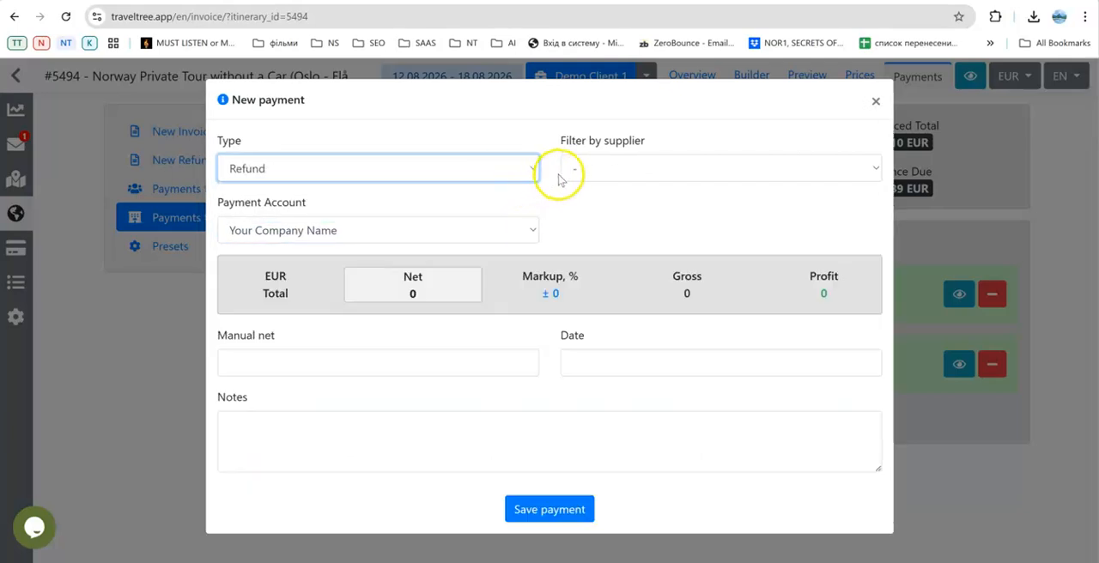
click(577, 171)
click(599, 212)
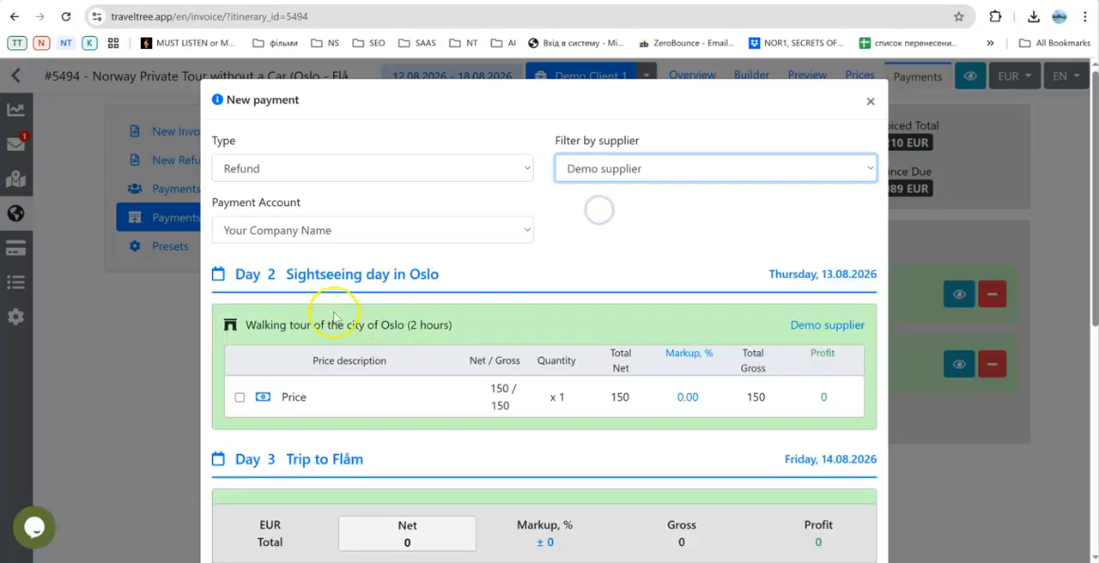
Include the price of the Day 2 Walking tour of the city of Oslo in the refund and save it.
scroll(337, 301, down, 4)
scroll(335, 311, up, 3)
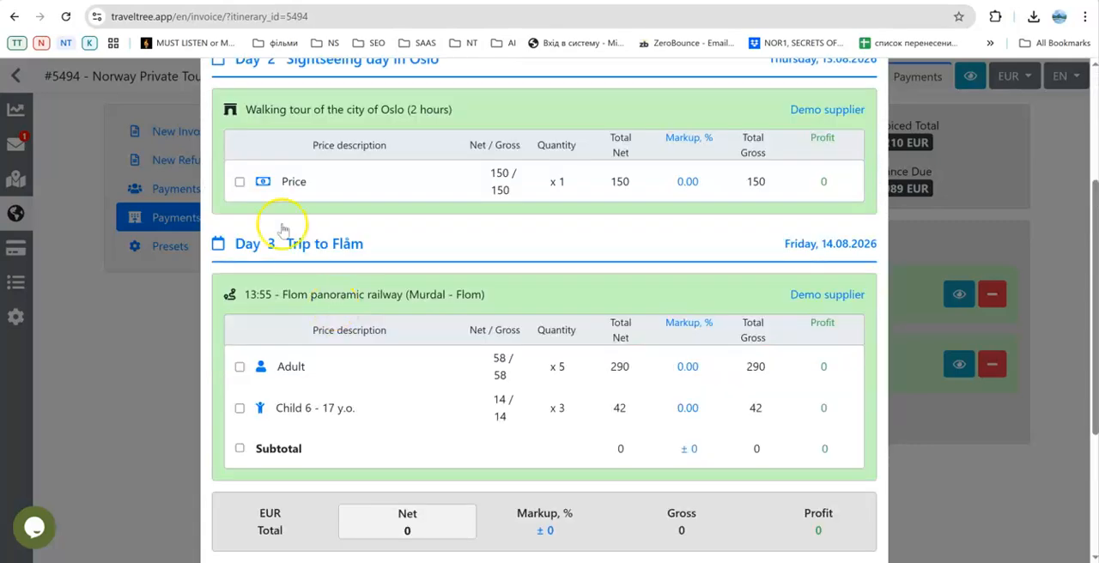
click(241, 183)
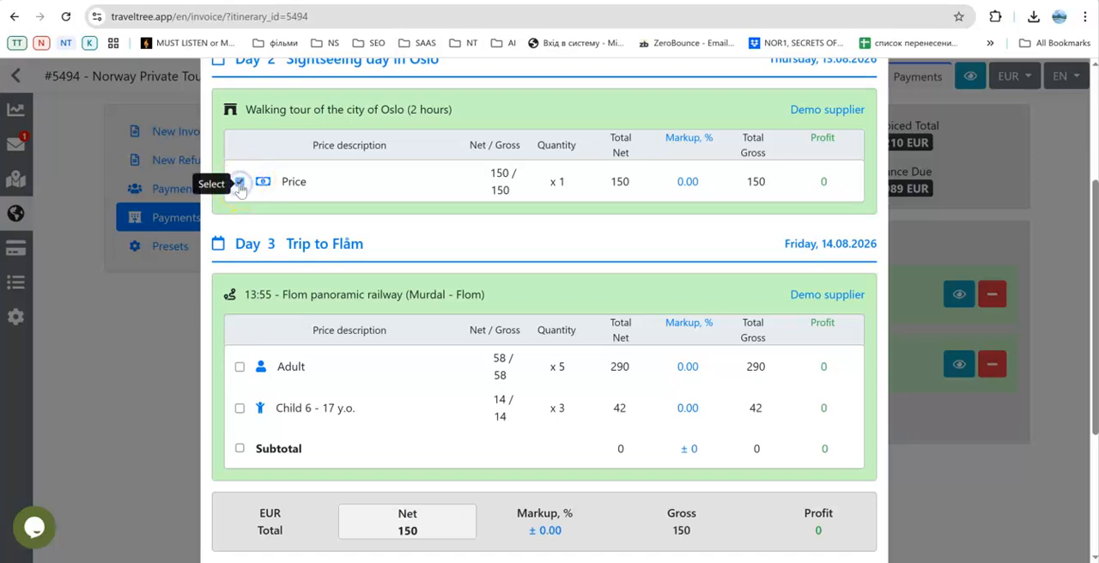
scroll(332, 171, down, 3)
click(534, 518)
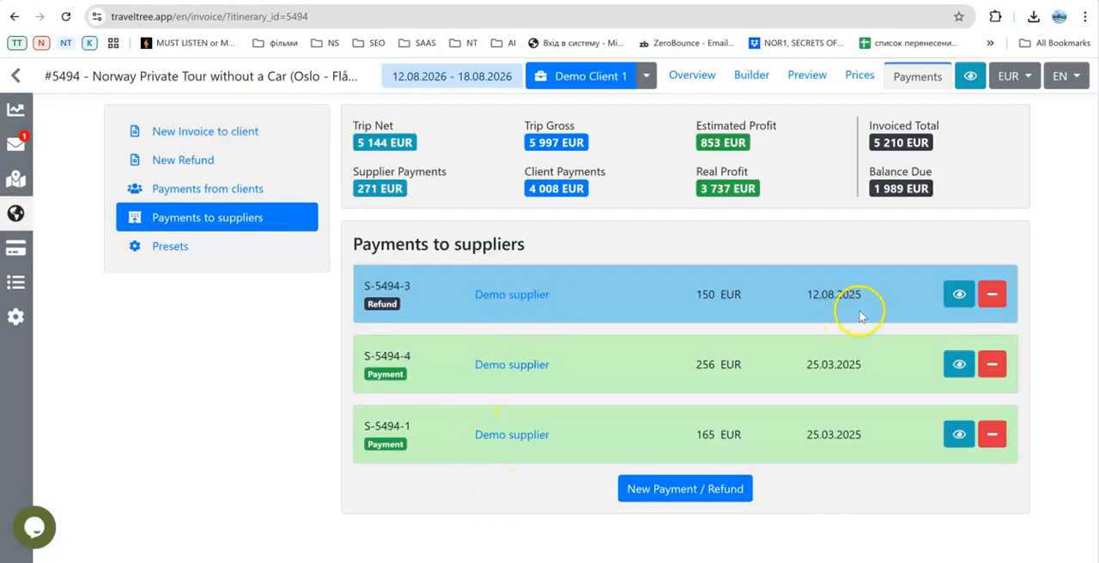
View the Day 2 Walking tour of the city of Oslo in the trip's prices, and reopen the payments to suppliers list.
click(860, 77)
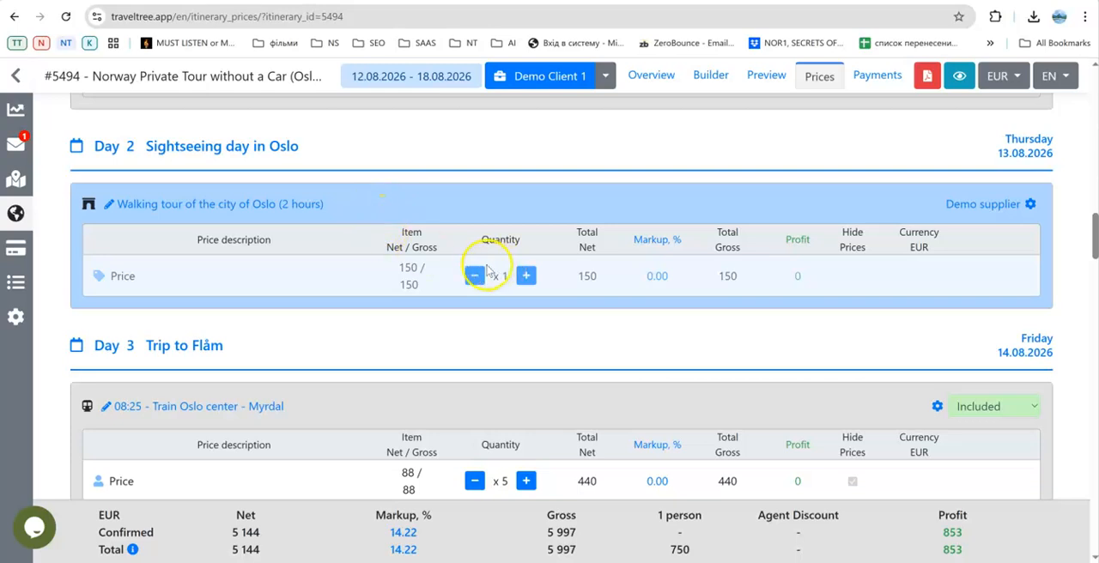
drag(1095, 245, 1095, 92)
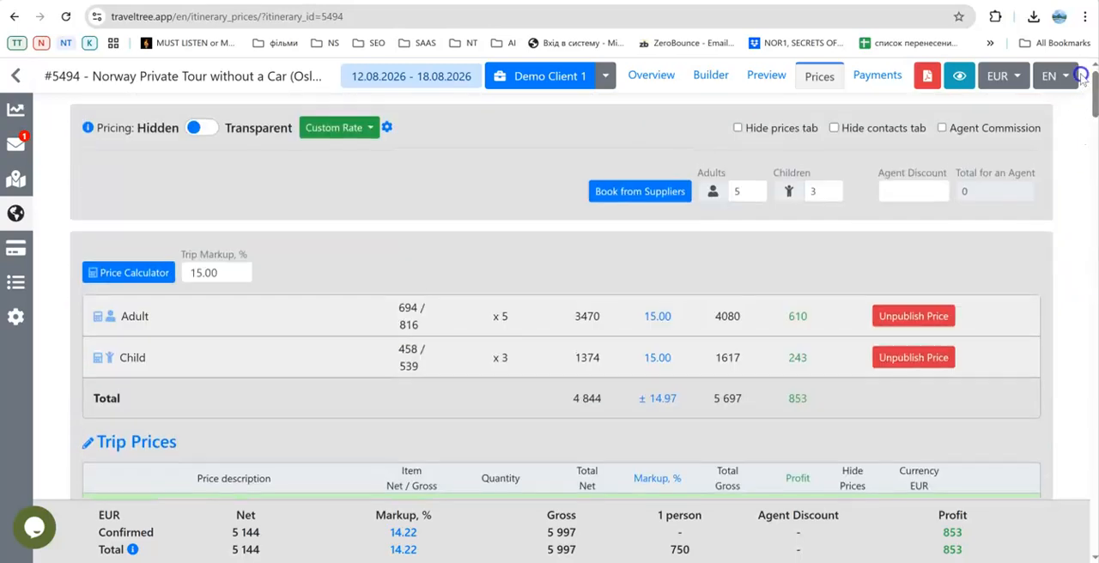
click(864, 87)
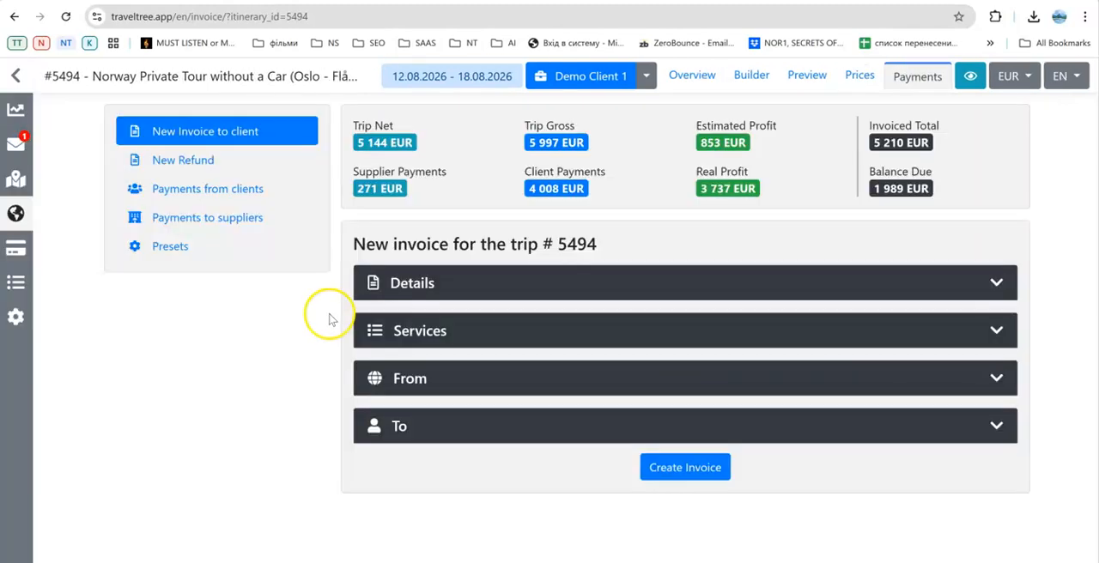
click(224, 219)
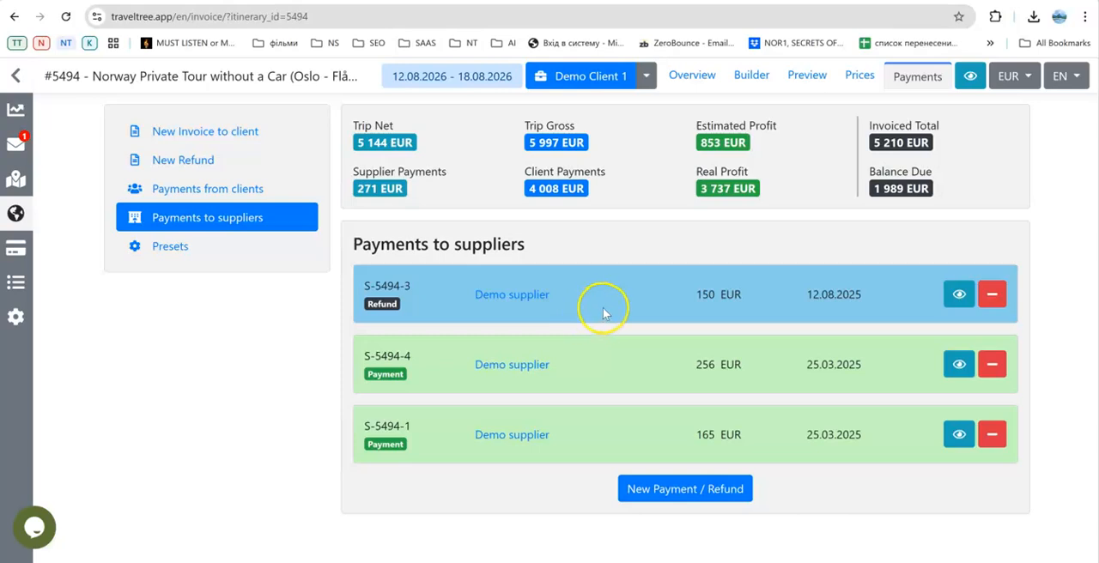
Review the trip prices, inclusions and exclusions, additional services, and the supplier status colours of the day-by-day services.
click(856, 79)
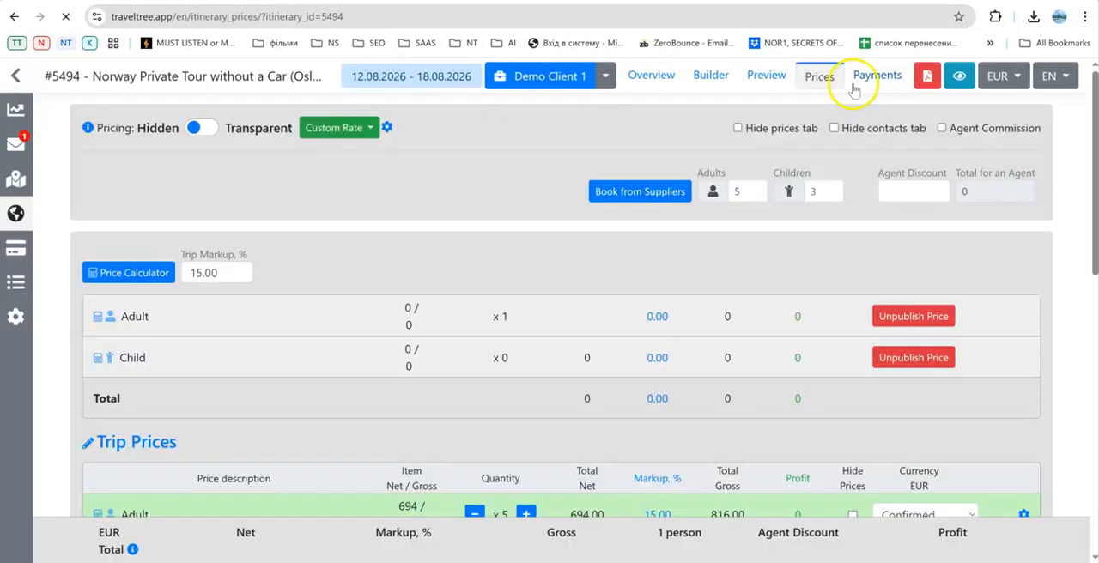
scroll(672, 286, down, 3)
scroll(671, 286, down, 12)
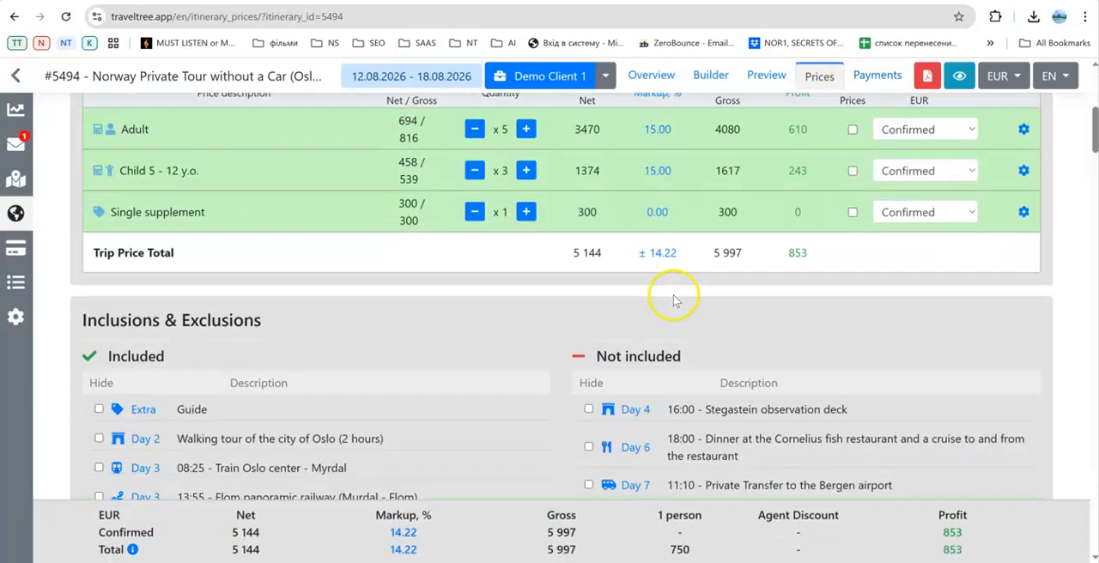
scroll(677, 295, down, 15)
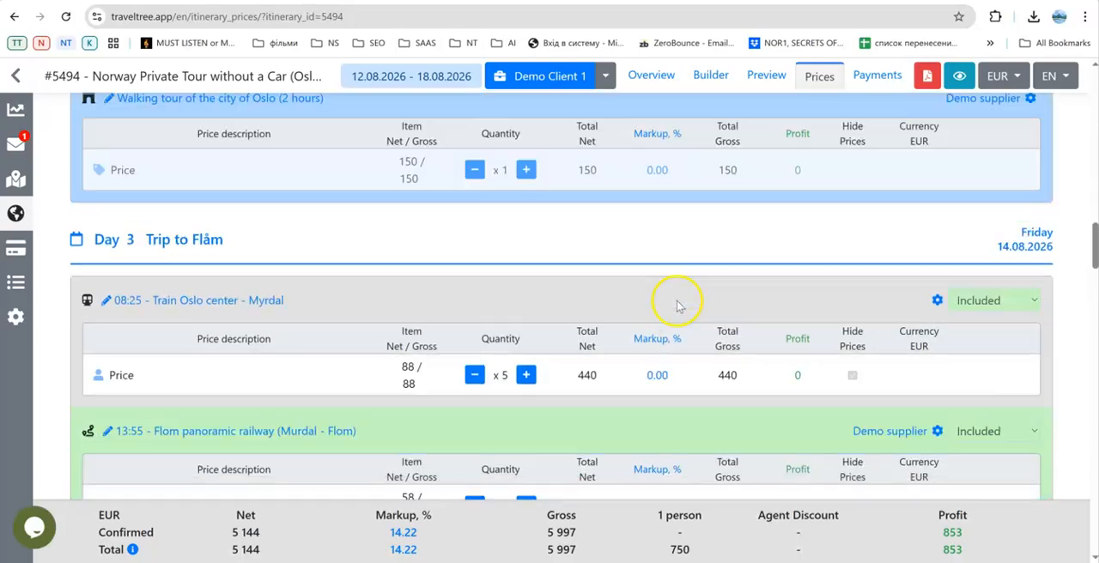
scroll(678, 307, down, 15)
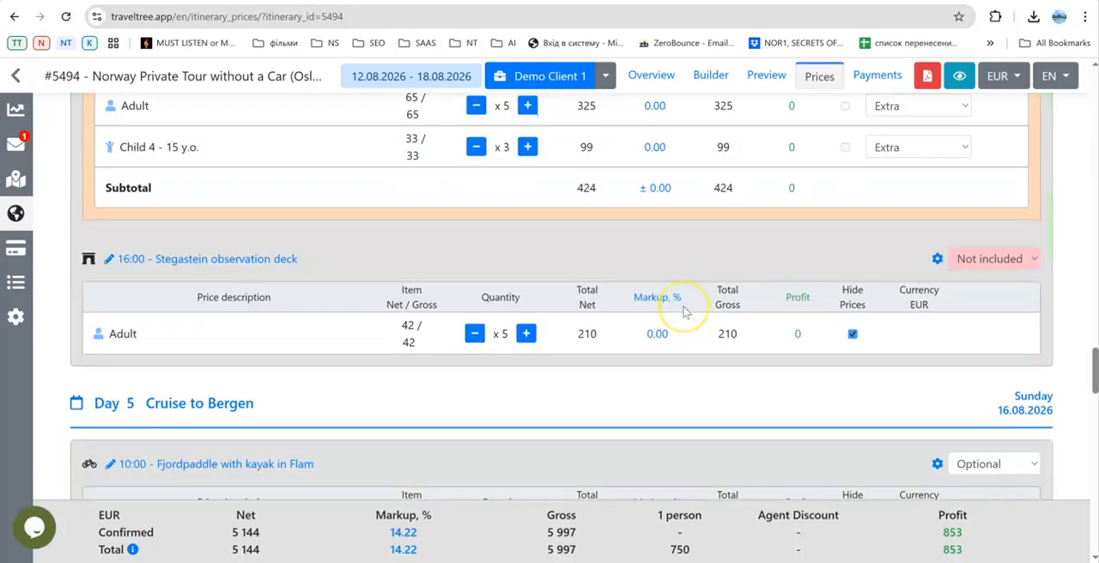
scroll(685, 313, up, 3)
scroll(685, 310, up, 10)
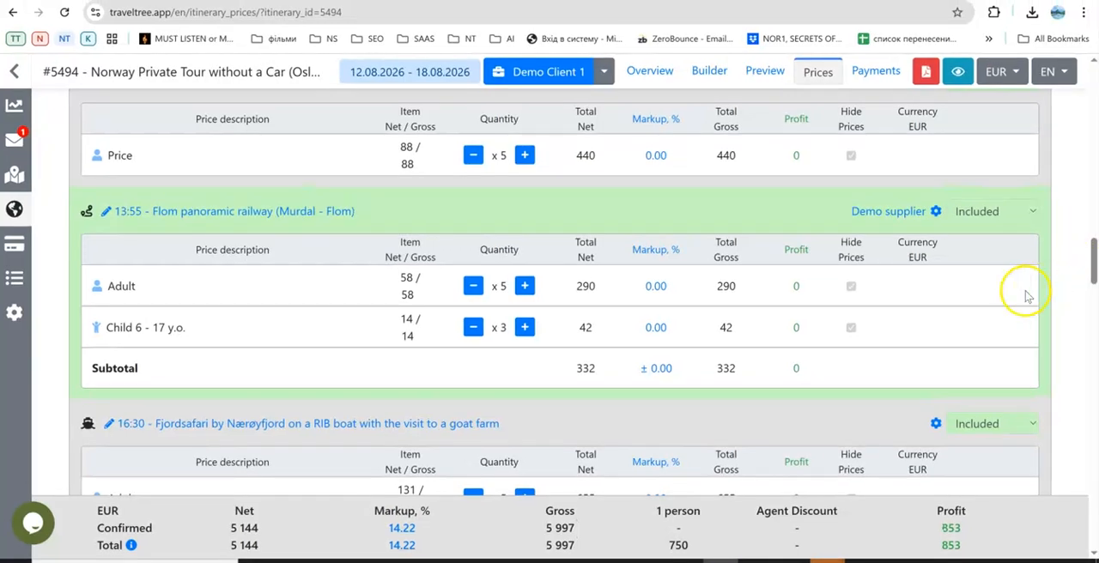
scroll(1002, 299, up, 3)
scroll(1006, 306, up, 1)
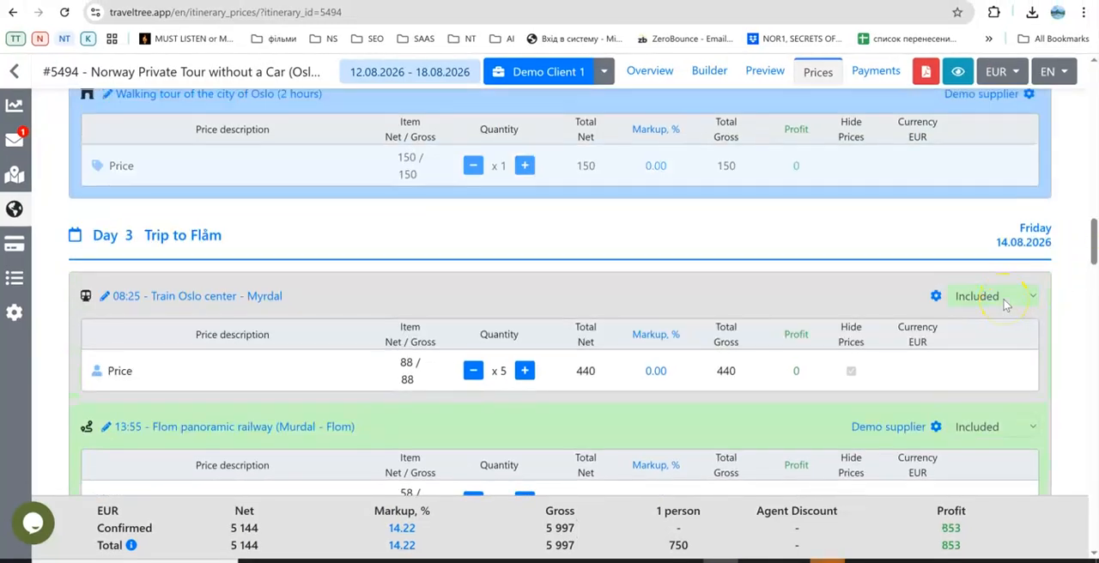
scroll(834, 275, up, 10)
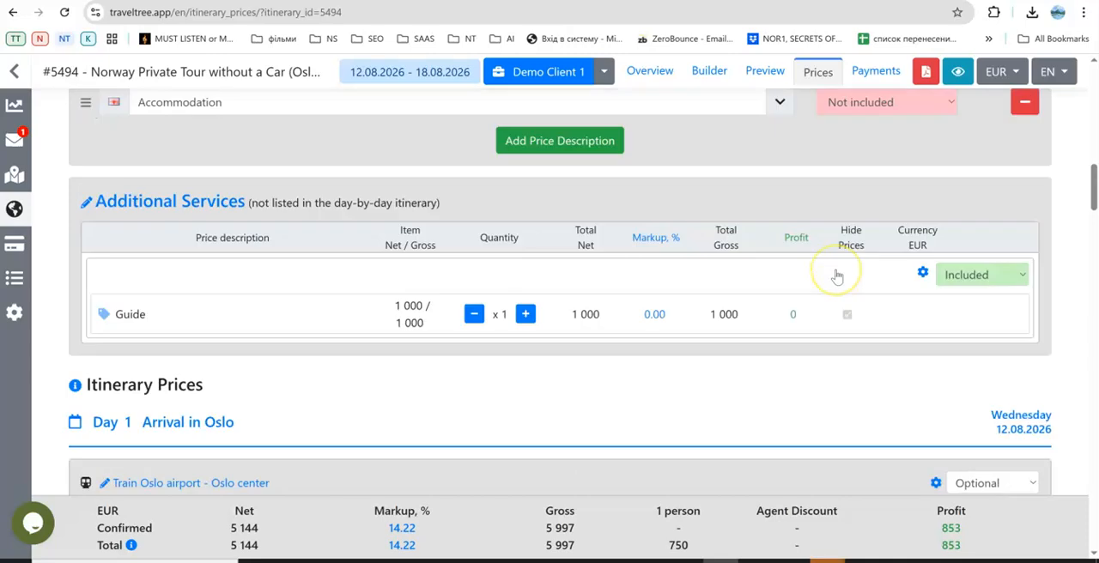
Examine the Day 4 service prices, including the optional Cruise on Nerøyfjord and the Stegastein observation deck, and recheck the Day 2 walking tour.
scroll(615, 246, down, 15)
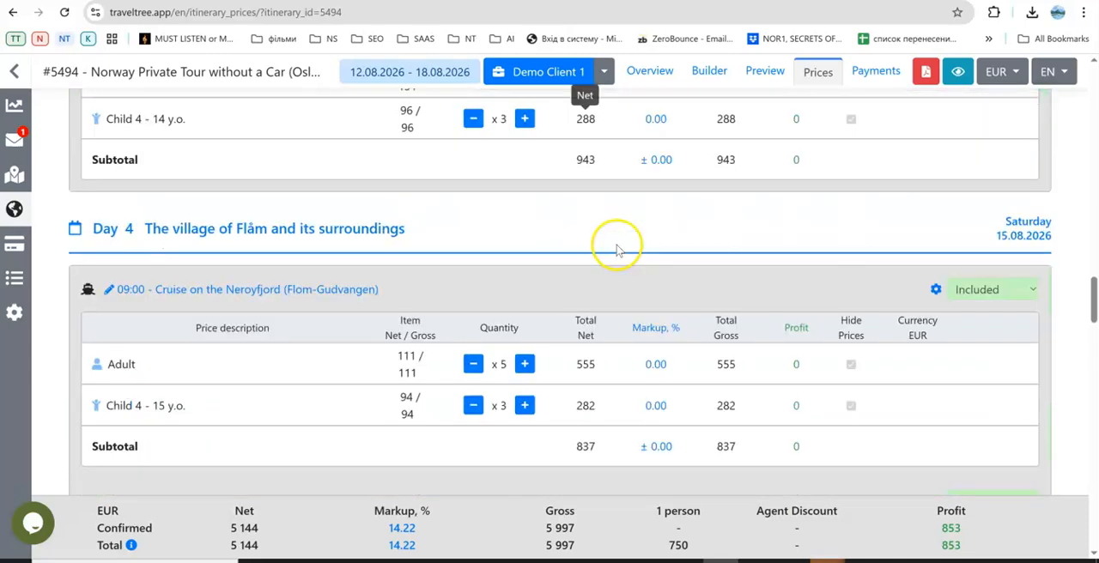
scroll(616, 249, down, 4)
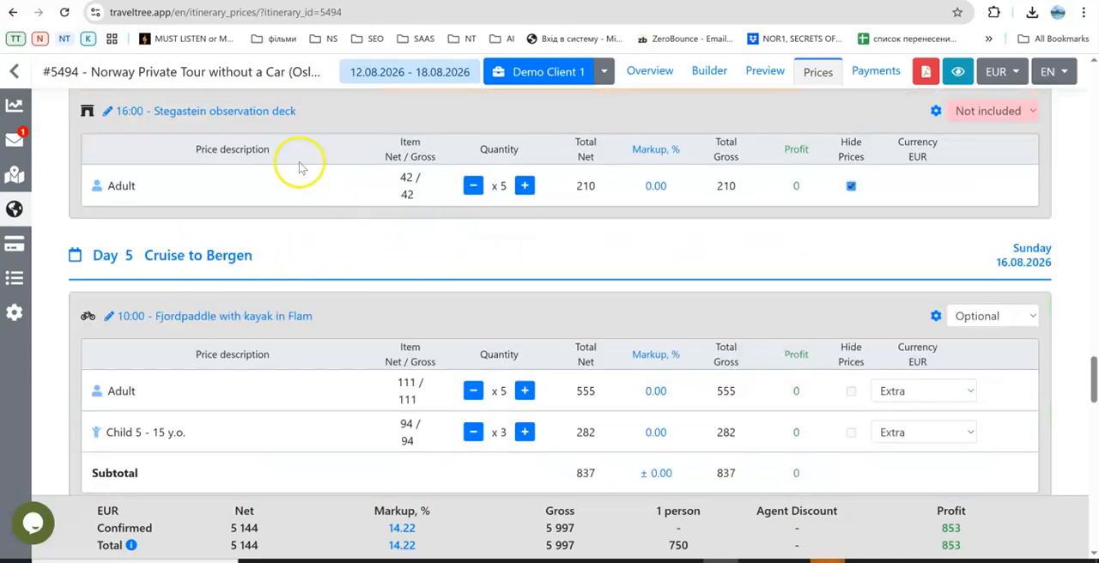
scroll(365, 200, up, 1)
scroll(365, 200, up, 1)
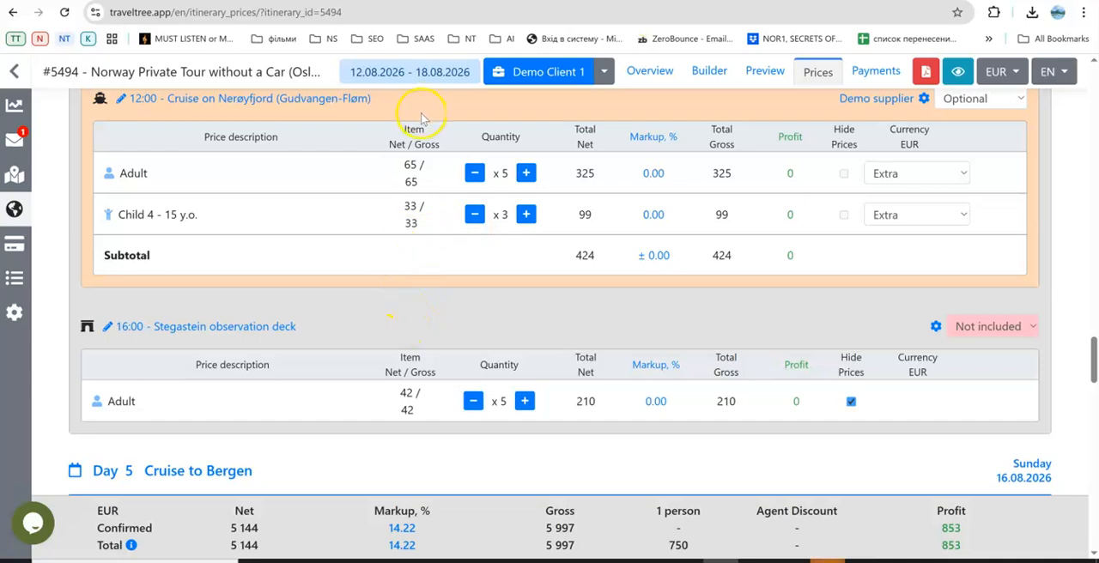
scroll(506, 120, up, 1)
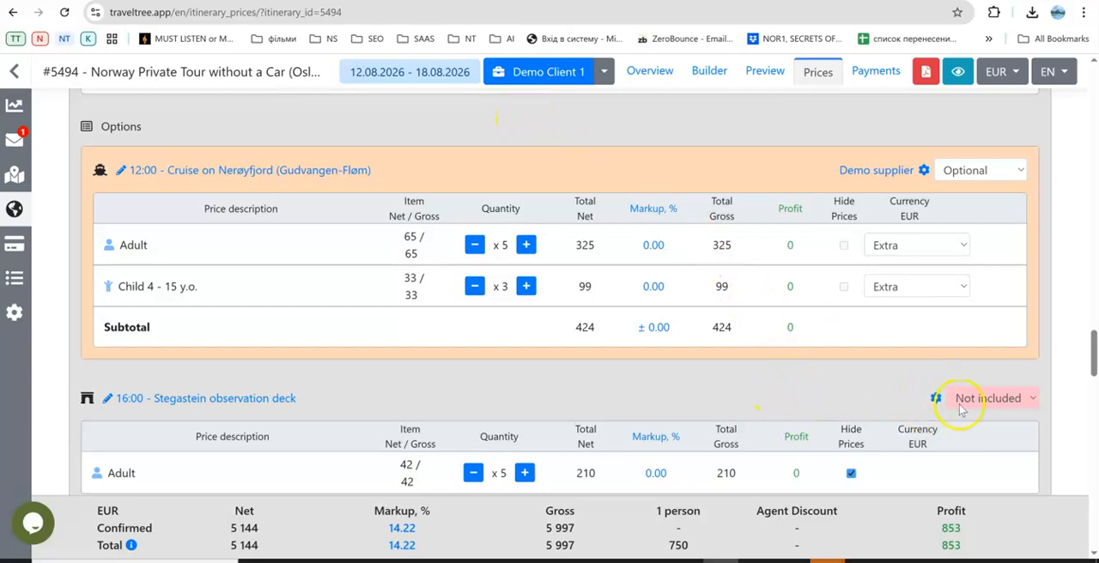
scroll(961, 405, down, 1)
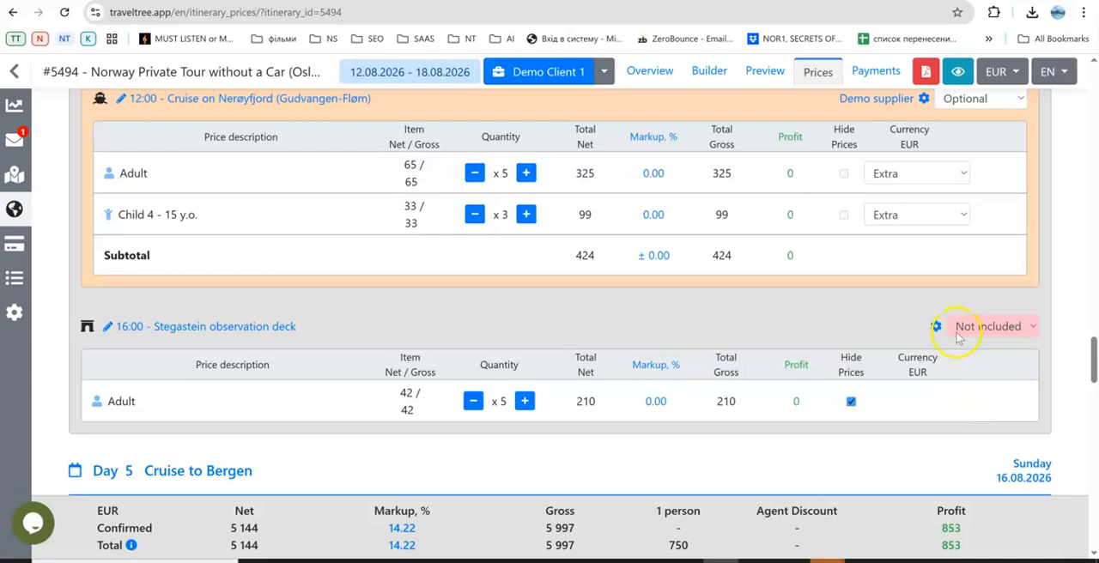
scroll(960, 337, up, 2)
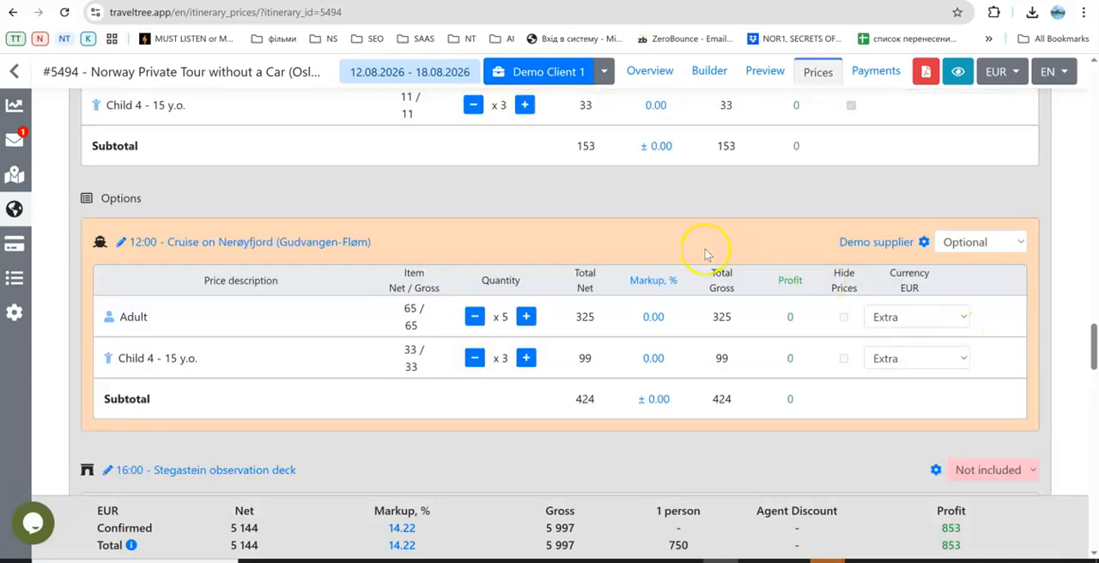
scroll(702, 256, up, 15)
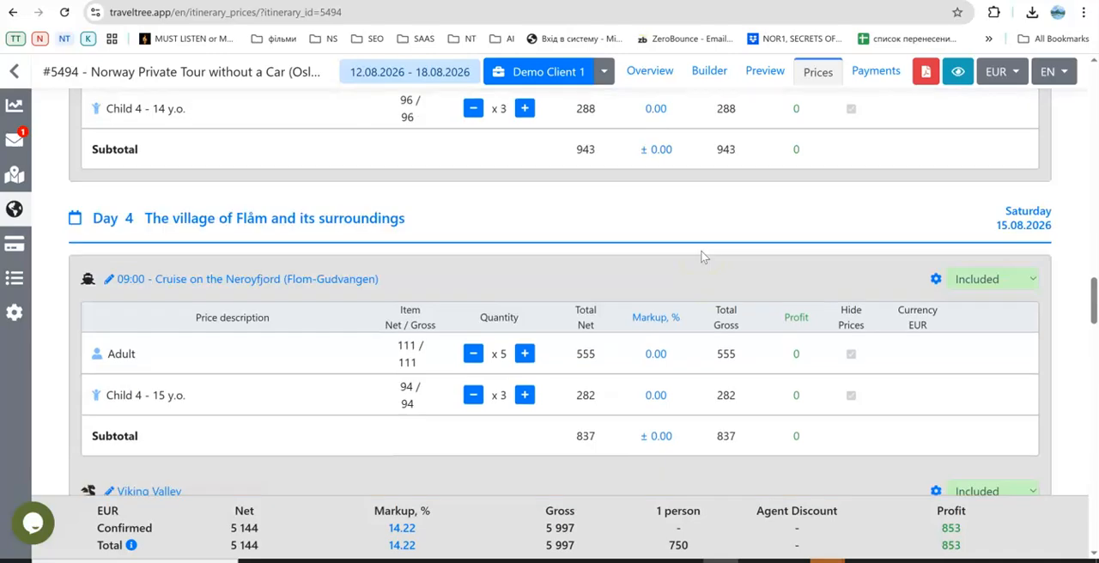
scroll(702, 255, up, 6)
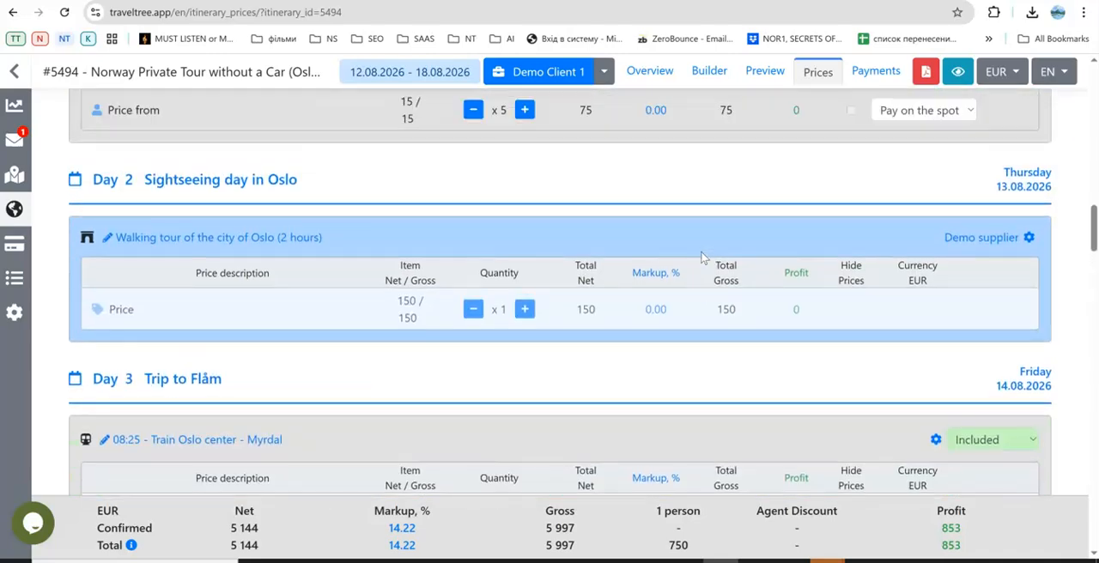
scroll(701, 256, down, 5)
scroll(702, 256, up, 3)
scroll(702, 256, up, 10)
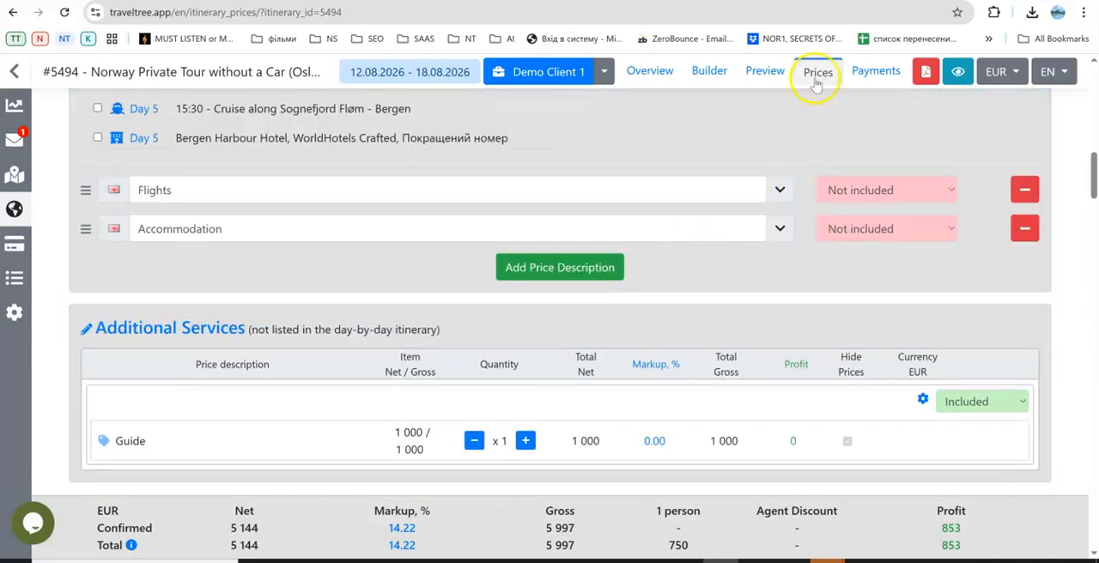
Try to remove the 13:55 Flom panoramic railway (Murdal - Flom) from Day 3 in the itinerary builder.
click(713, 73)
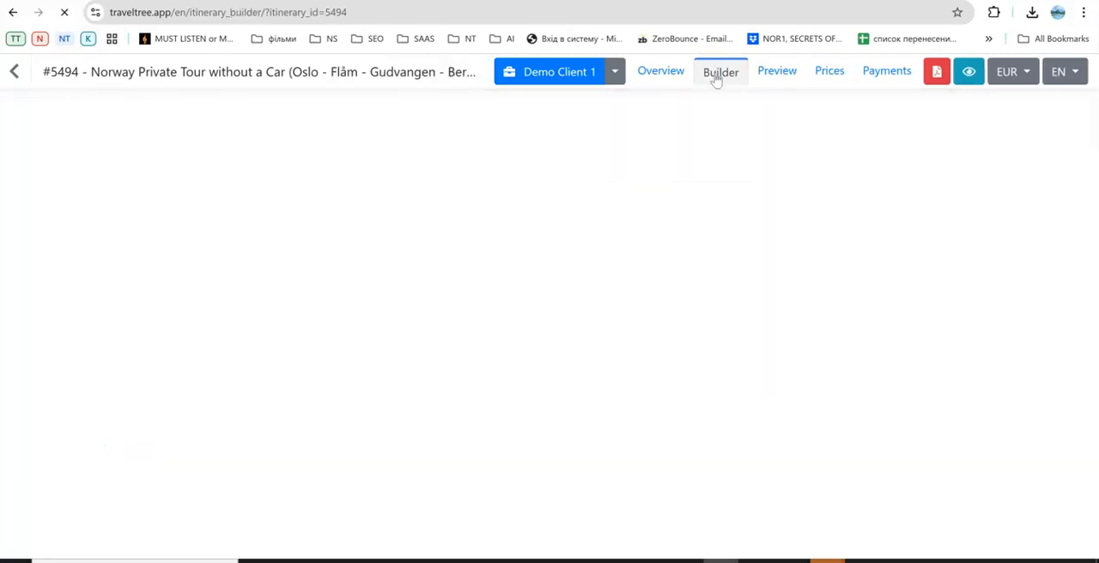
scroll(251, 298, down, 2)
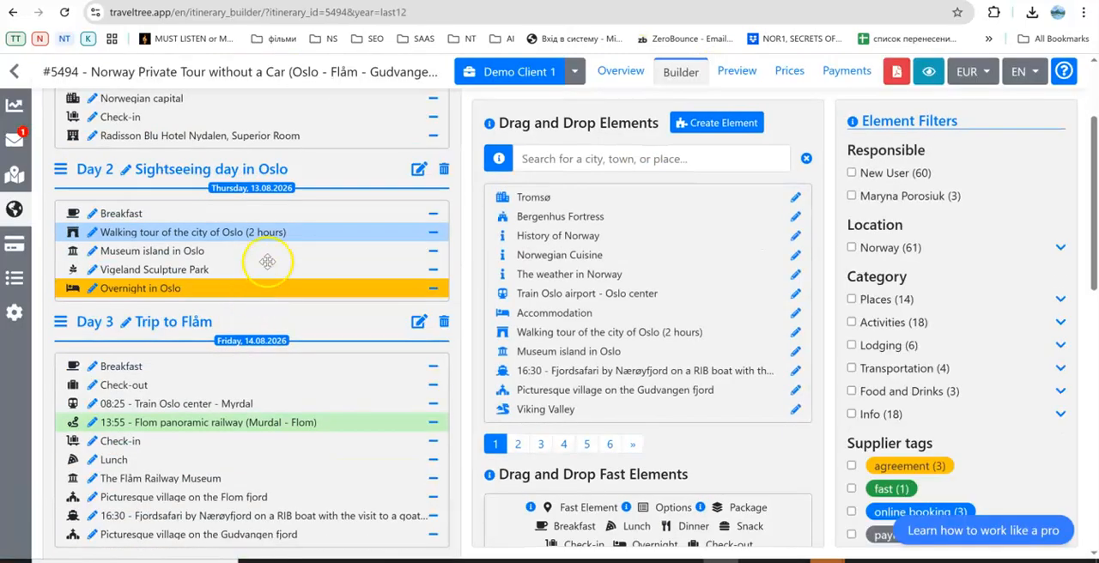
scroll(275, 233, down, 2)
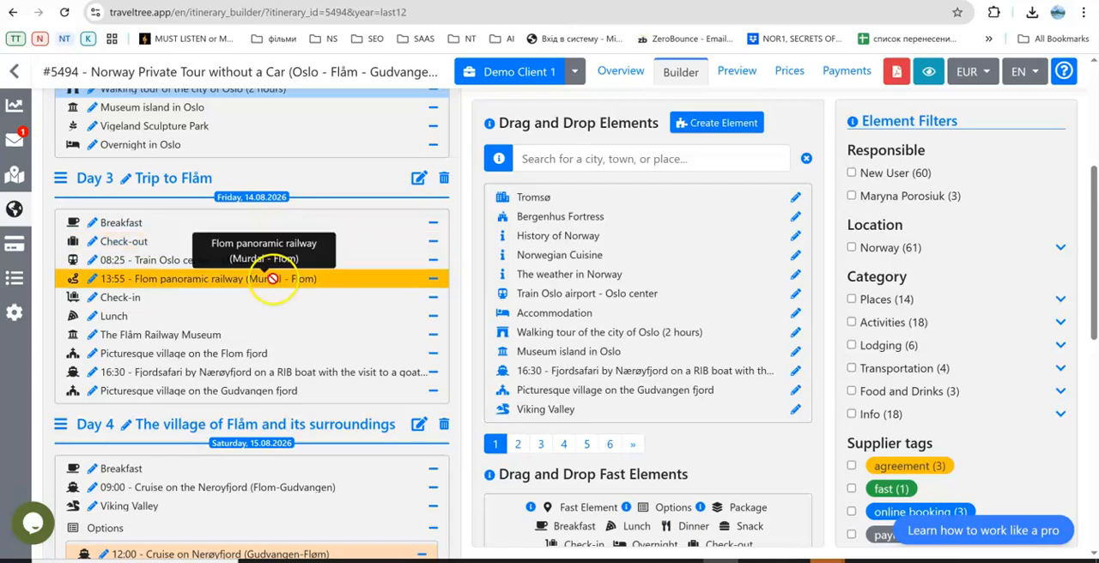
scroll(270, 279, down, 3)
scroll(290, 325, up, 3)
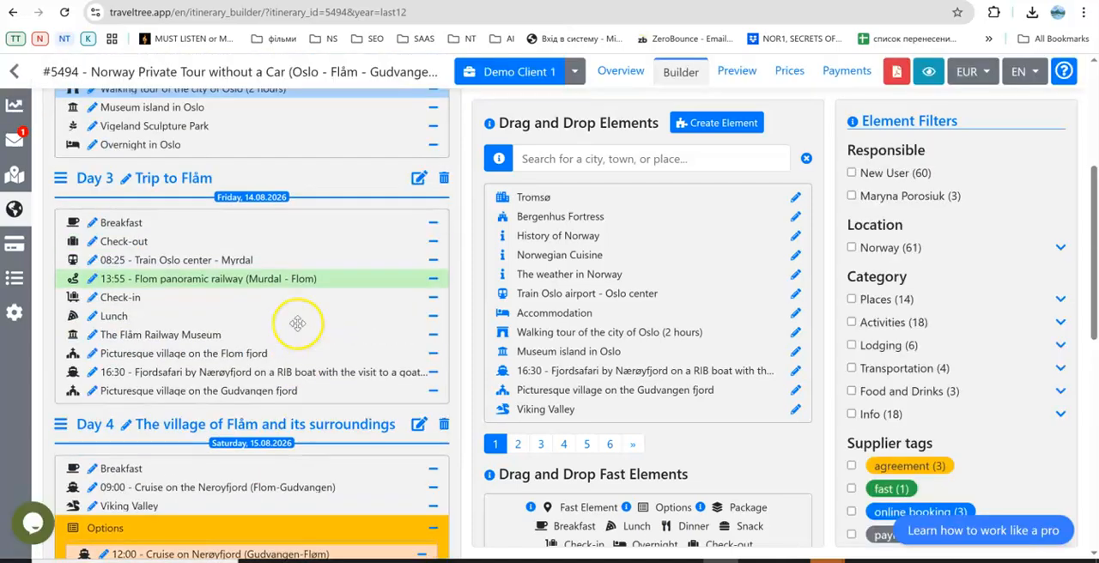
click(436, 280)
click(673, 117)
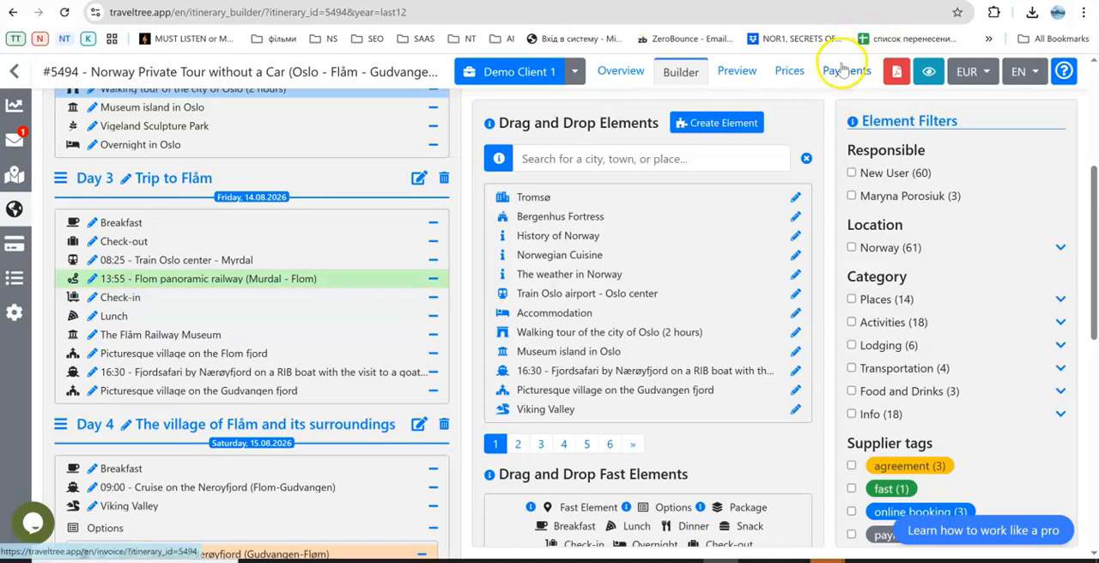
Try the supplier statuses Booked (manual cancellation) and Not booked for the Day 3 Flom panoramic railway in the prices, and close without saving.
click(797, 78)
scroll(609, 388, down, 3)
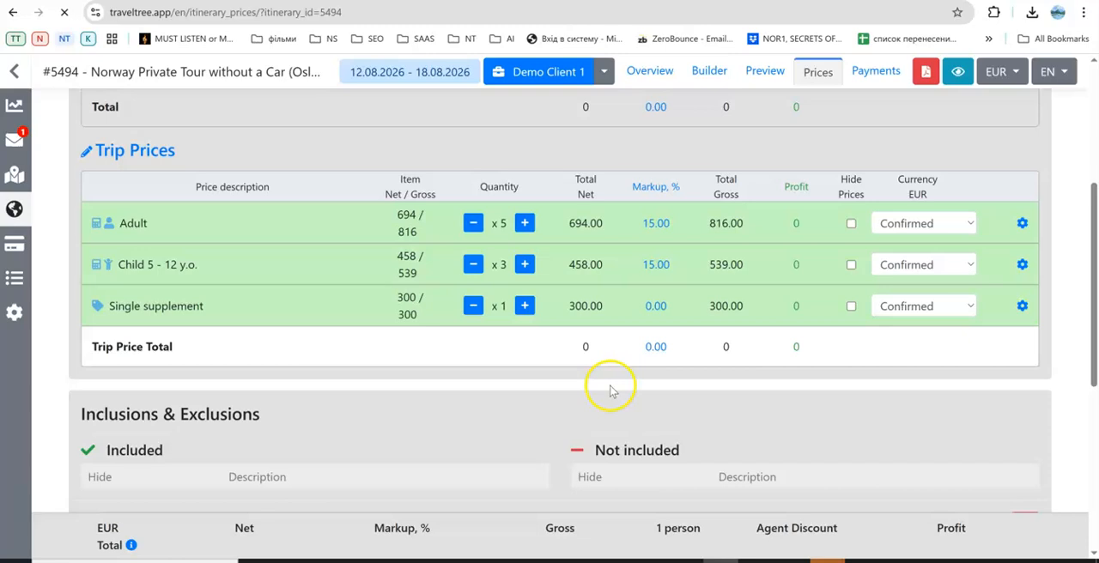
scroll(610, 389, down, 15)
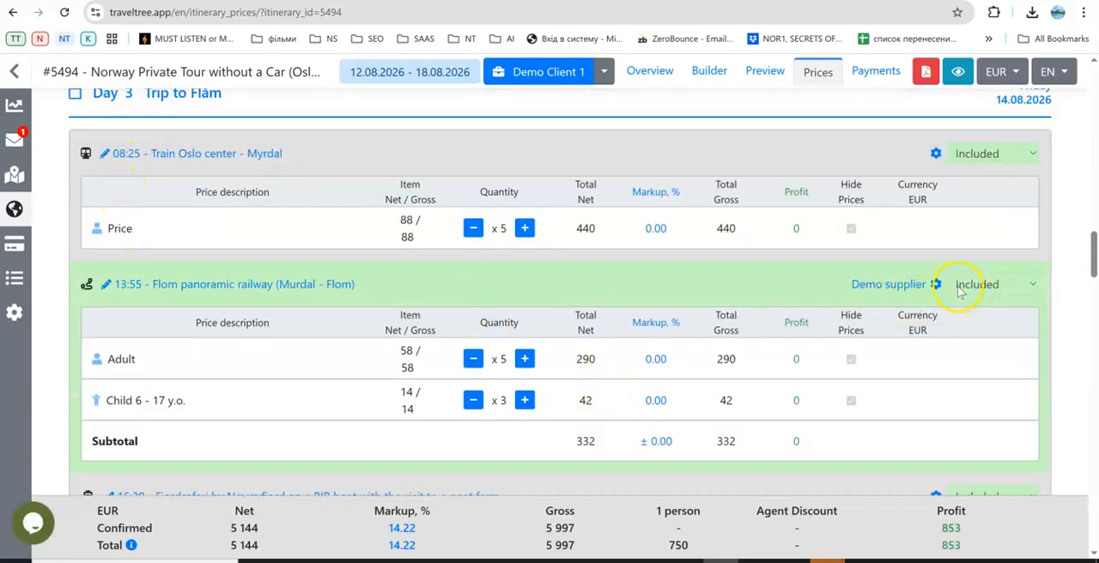
scroll(927, 290, down, 1)
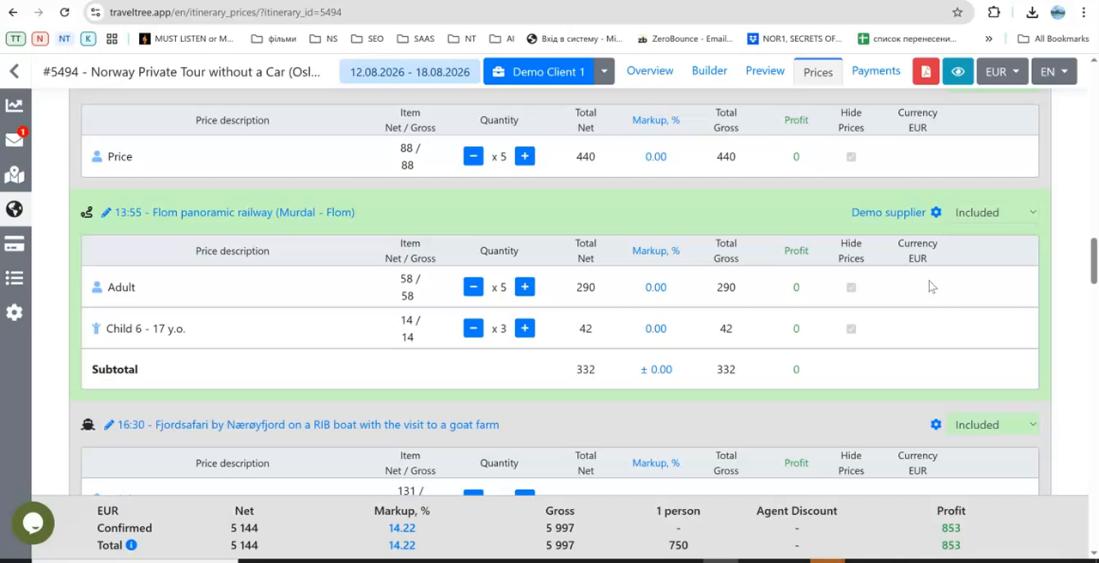
scroll(932, 287, up, 1)
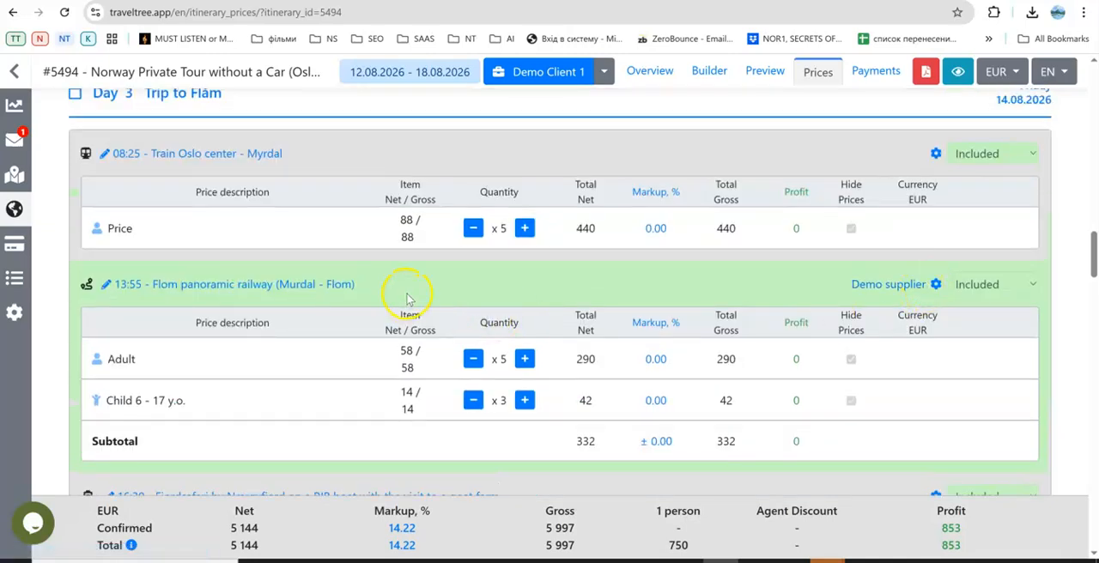
click(936, 285)
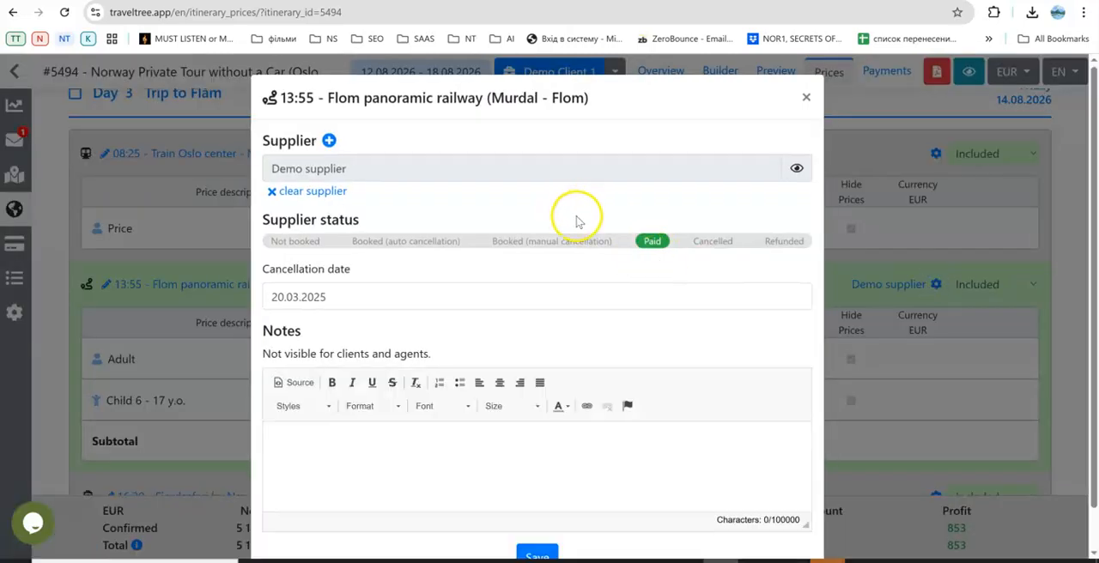
click(570, 243)
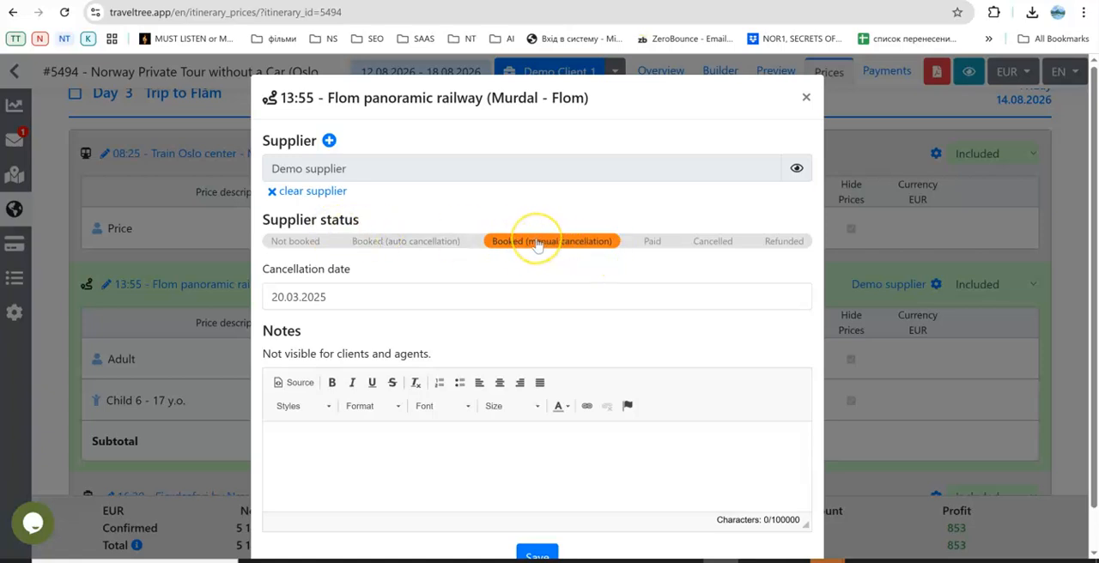
click(295, 241)
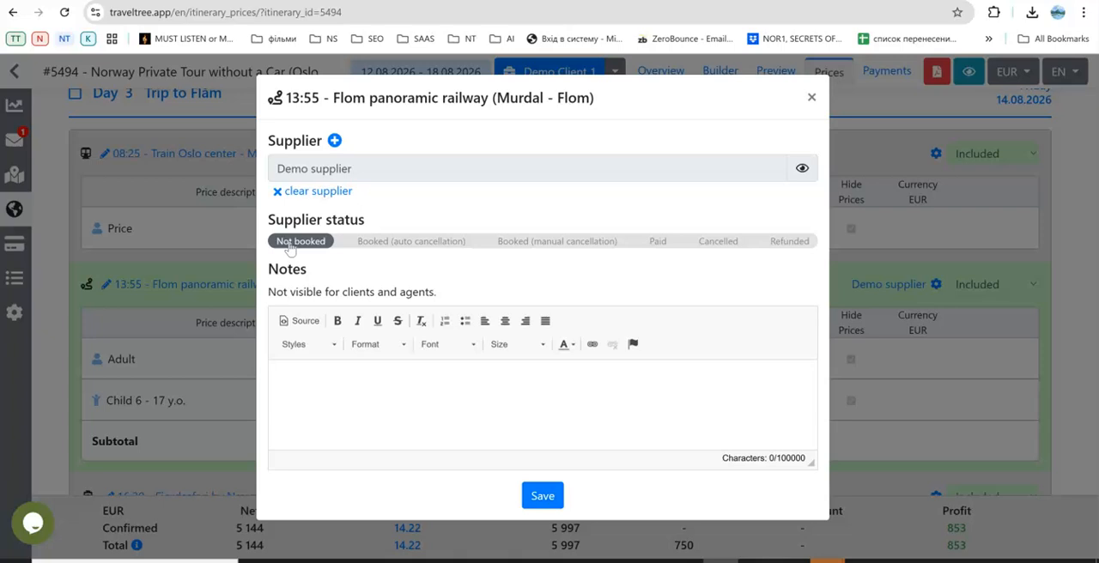
click(812, 97)
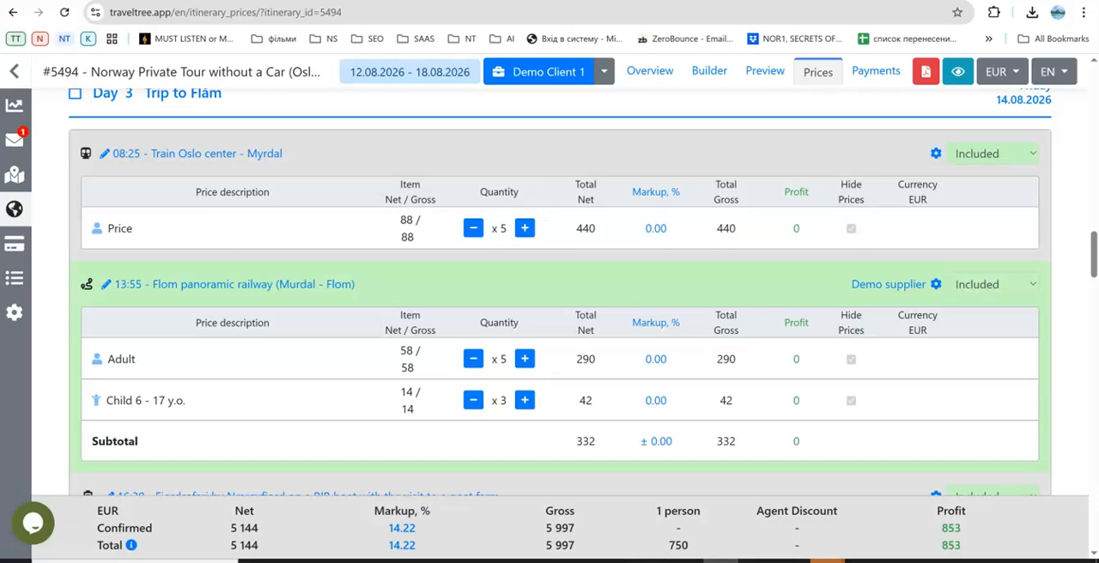
click(878, 528)
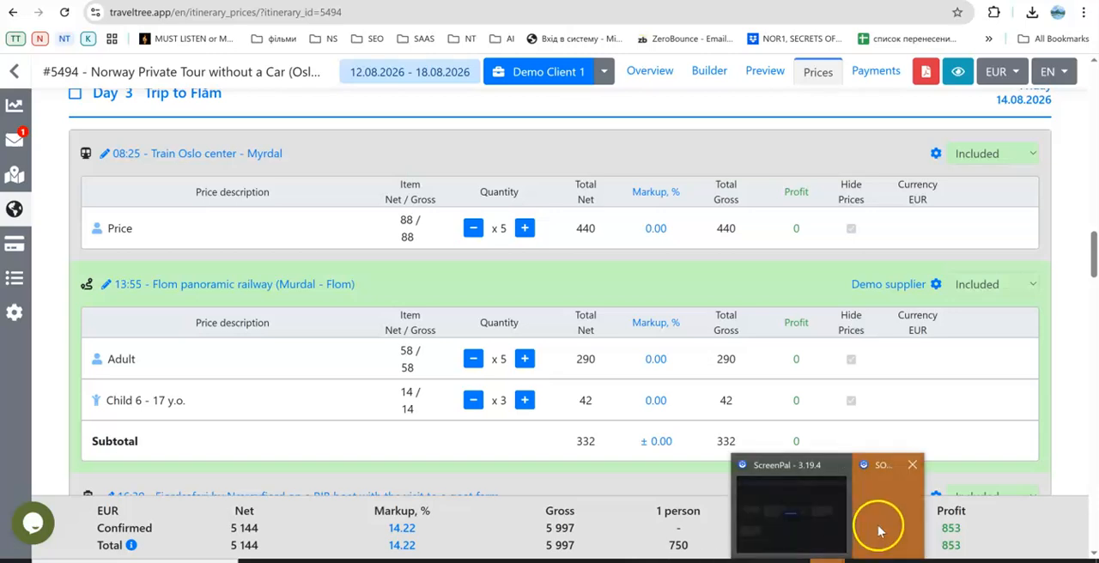
click(797, 538)
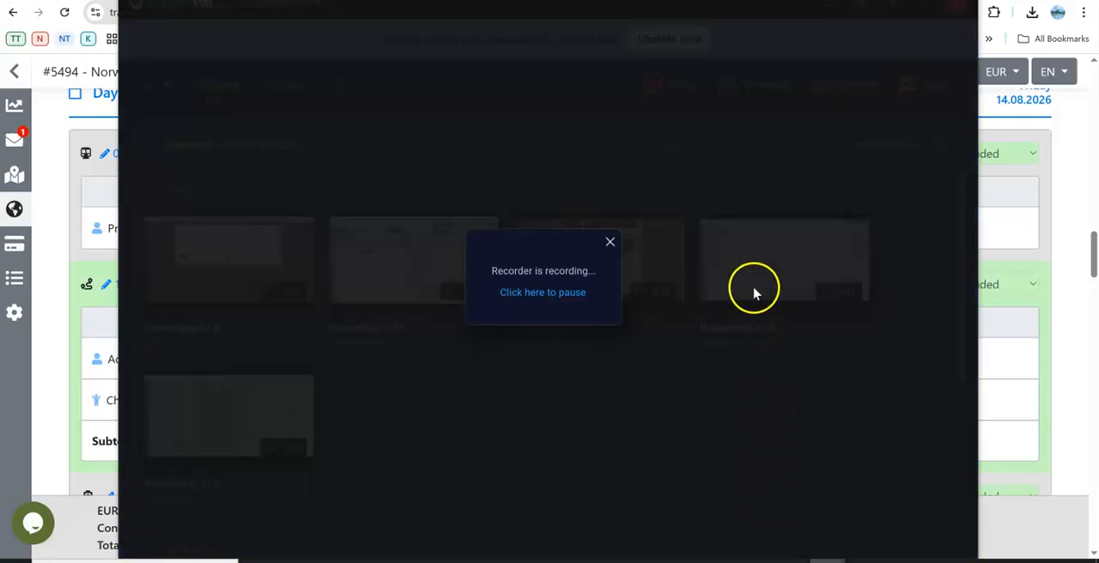